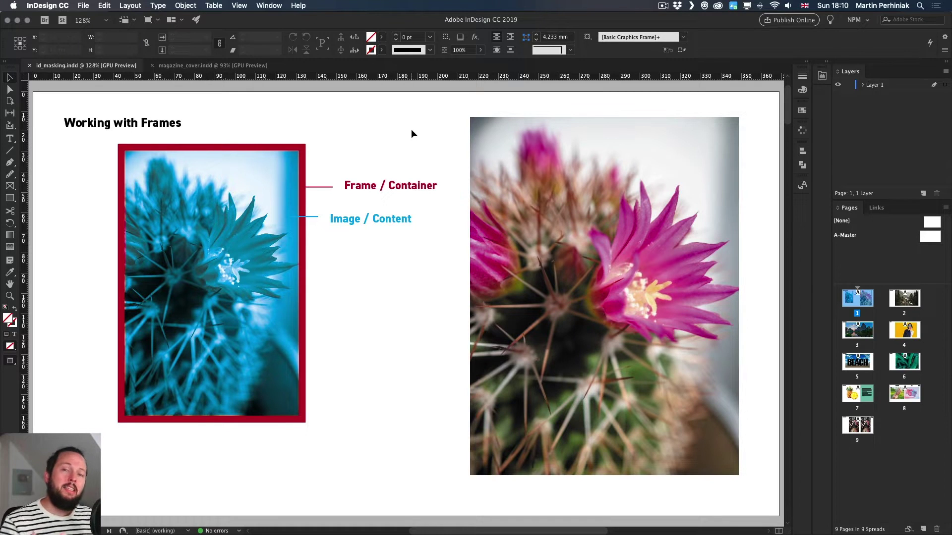
# Crop the magenta cactus photo's frame to about 122 mm high and reposition the image inside it.
pyautogui.click(523, 175)
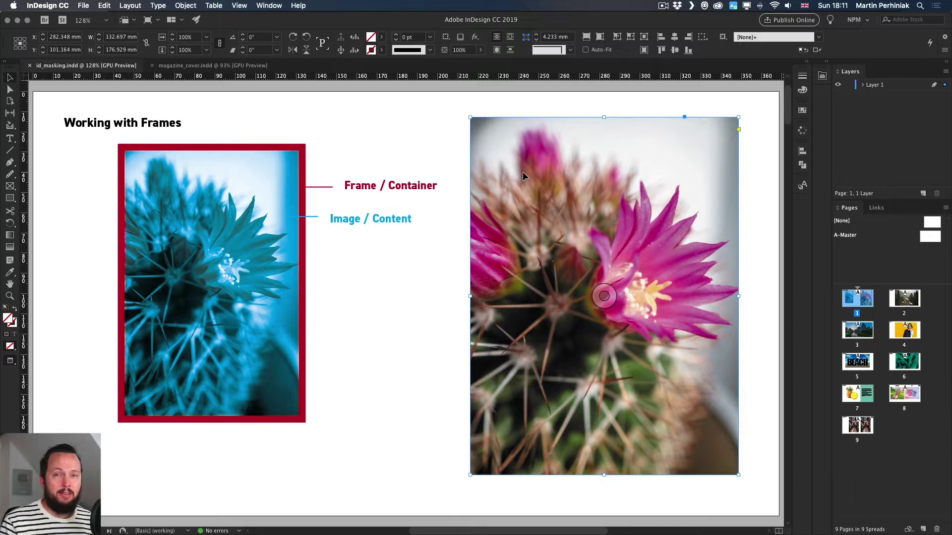
pyautogui.moveTo(557, 201)
pyautogui.mouseDown()
pyautogui.moveTo(538, 205)
pyautogui.moveTo(548, 202)
pyautogui.moveTo(551, 212)
pyautogui.mouseUp()
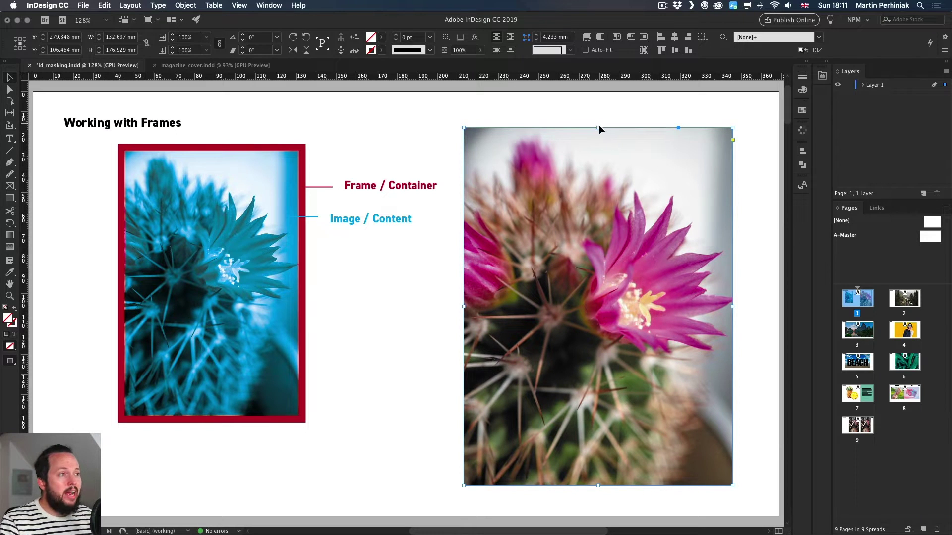
pyautogui.moveTo(599, 128); pyautogui.dragTo(598, 162)
pyautogui.moveTo(600, 487); pyautogui.dragTo(605, 407)
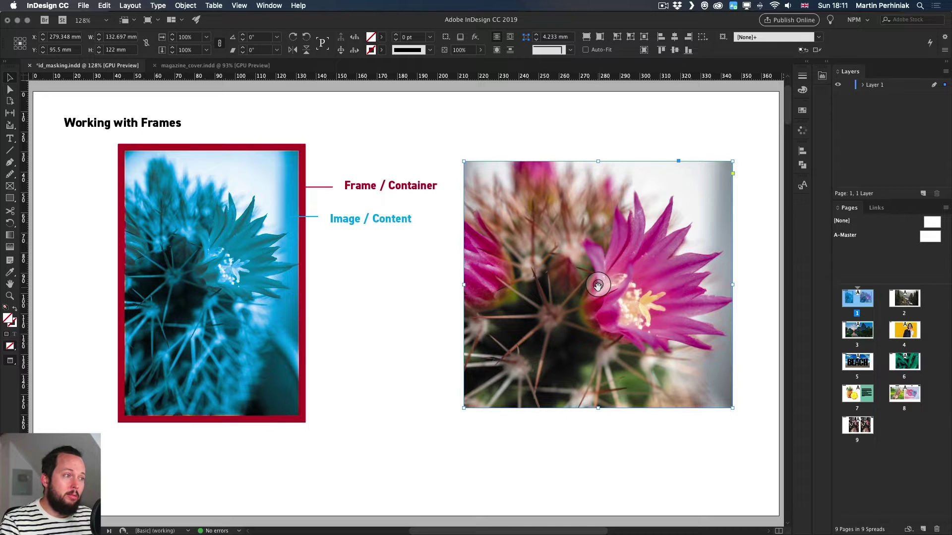
pyautogui.moveTo(597, 285)
pyautogui.mouseDown()
pyautogui.moveTo(564, 276)
pyautogui.moveTo(570, 304)
pyautogui.moveTo(604, 301)
pyautogui.moveTo(588, 260)
pyautogui.moveTo(592, 272)
pyautogui.mouseUp()
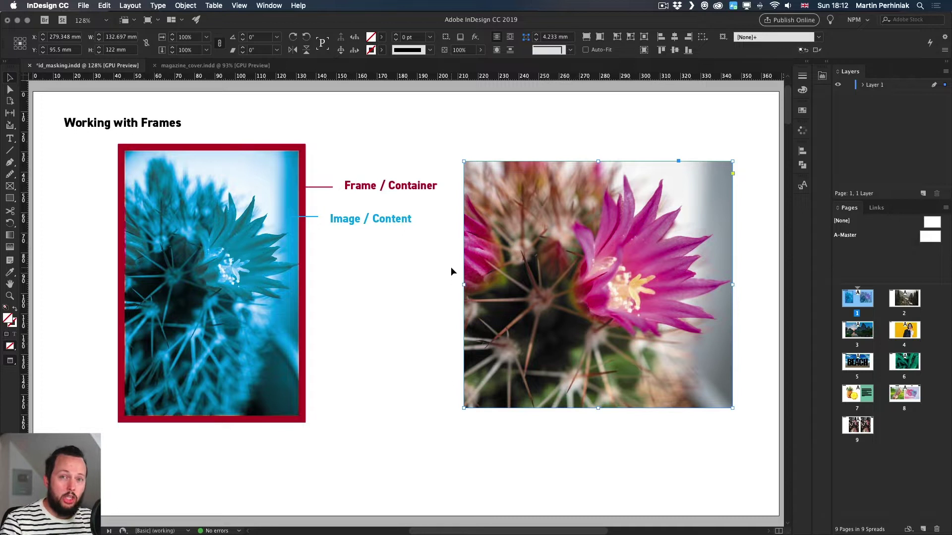
# On page 2, draw a circular ellipse frame about 140 mm in diameter over the hiker in the forest photo.
pyautogui.hotkey('shift', 'pagedown')
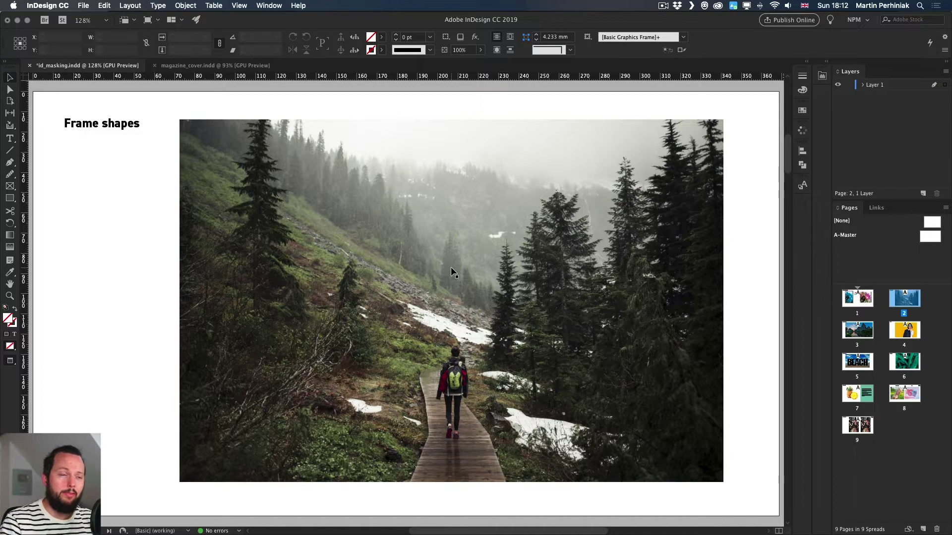
pyautogui.click(471, 256)
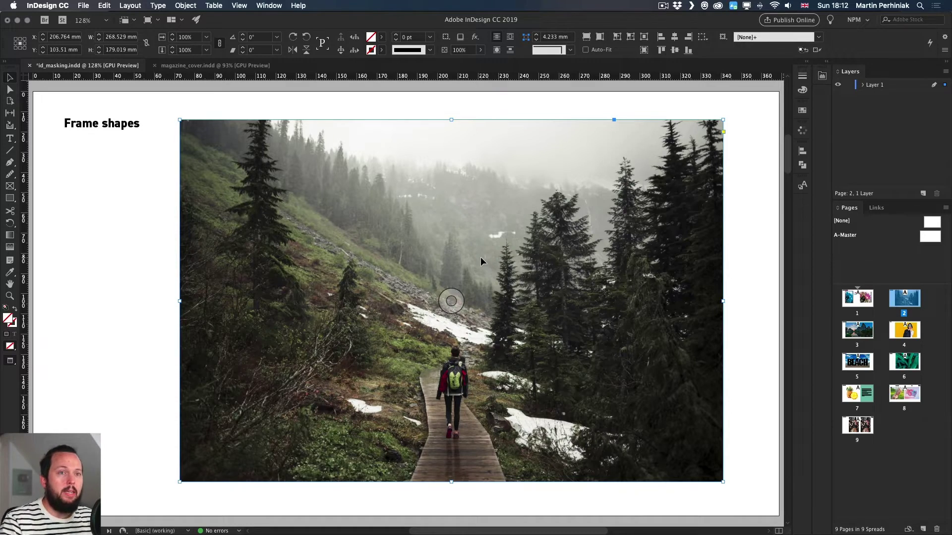
pyautogui.click(11, 188)
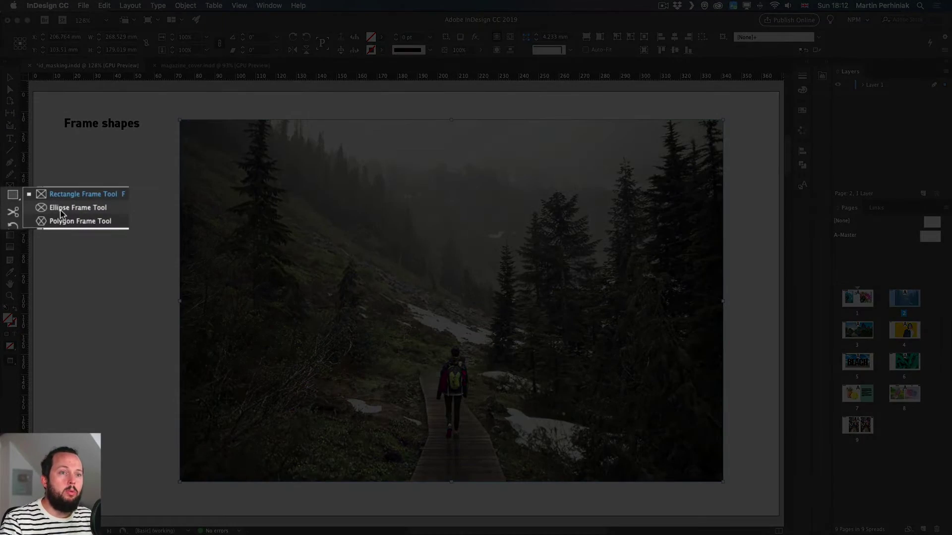
pyautogui.click(67, 207)
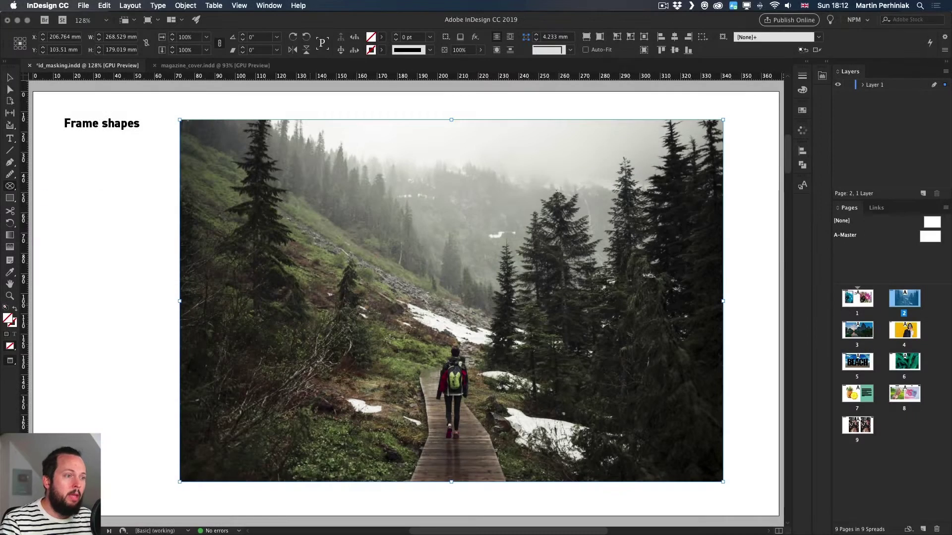
pyautogui.moveTo(351, 266); pyautogui.dragTo(603, 462)
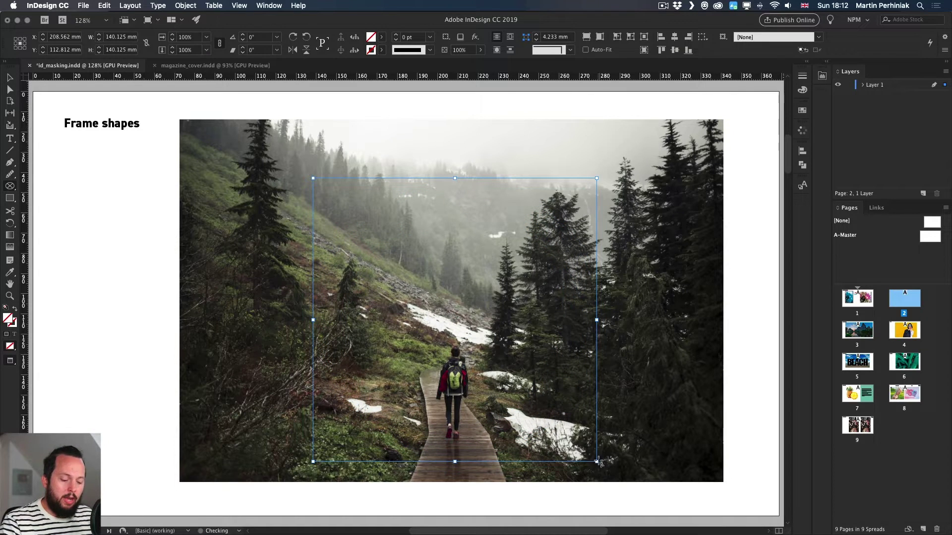
# Cut the forest photo and paste it into the circular frame, with frame edges shown.
pyautogui.press('v')
pyautogui.click(667, 162)
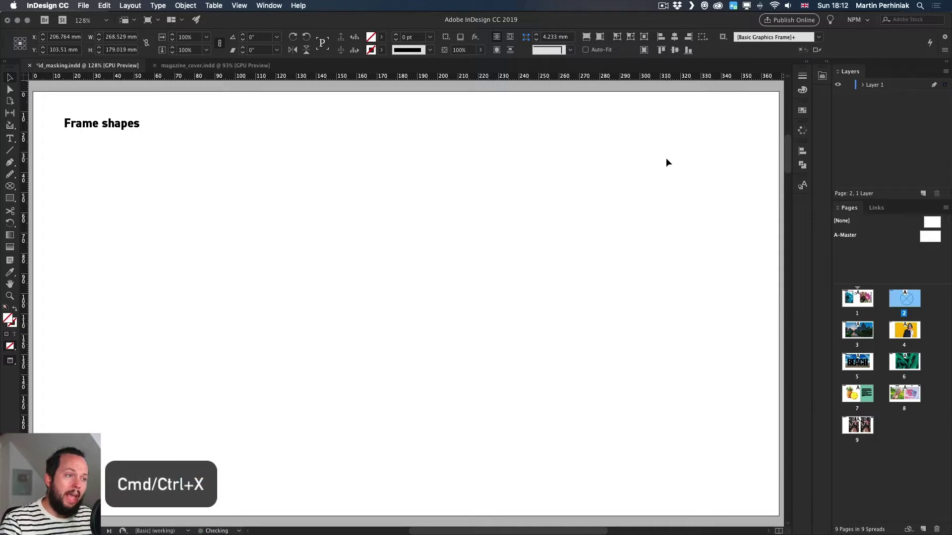
pyautogui.press('super+x')
pyautogui.click(410, 278)
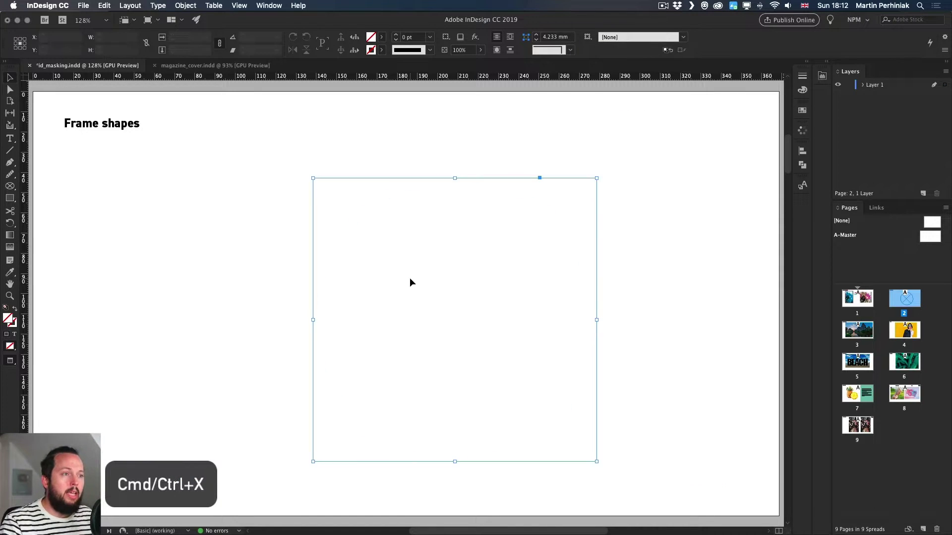
pyautogui.press('w')
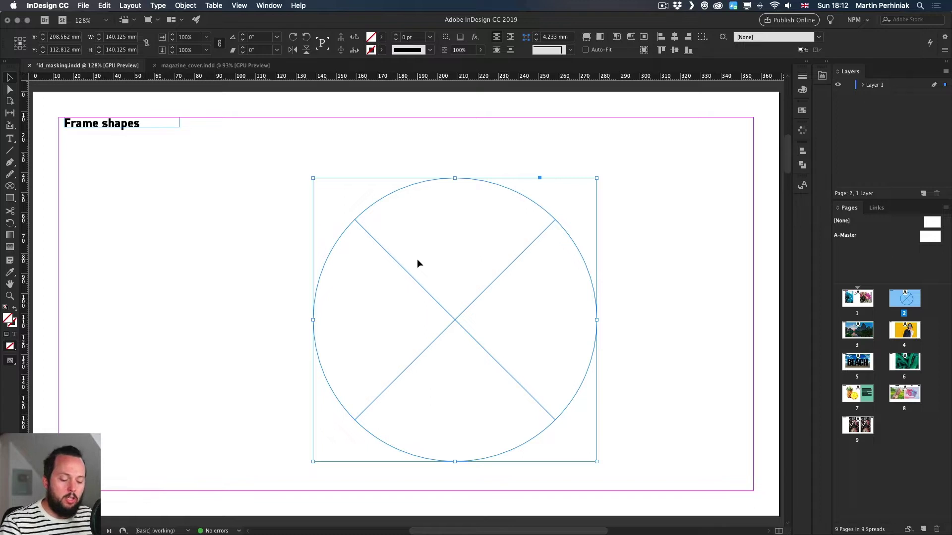
pyautogui.press('super+alt+v')
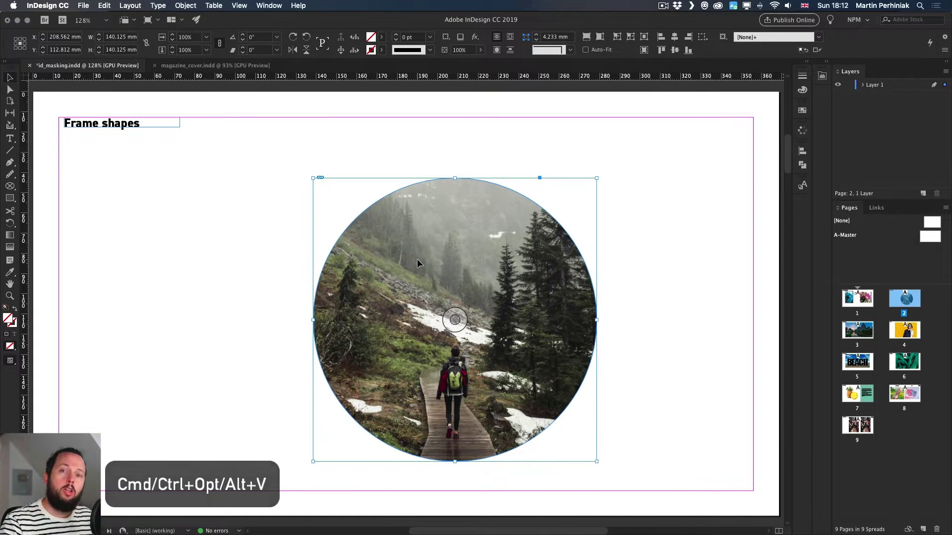
pyautogui.click(651, 185)
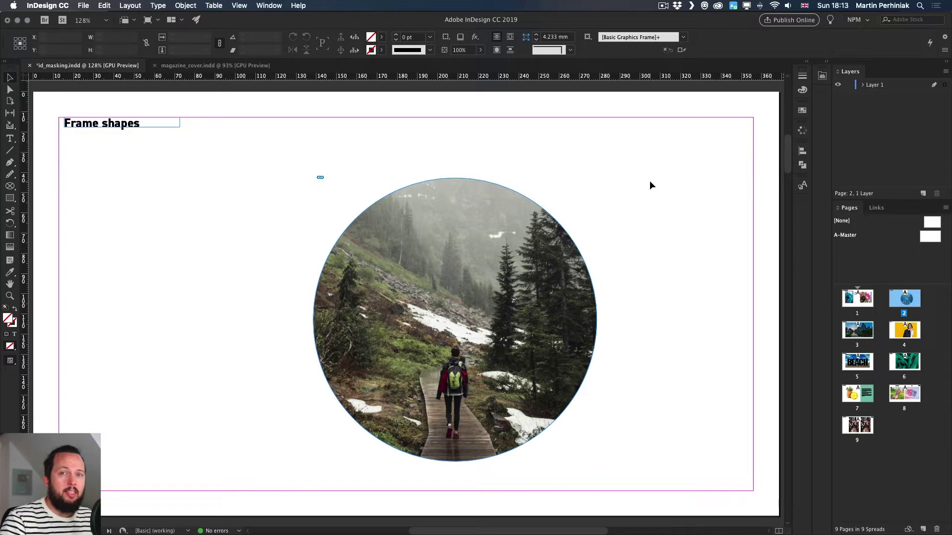
# Shift the forest image slightly upward inside its circular frame, then deselect it.
pyautogui.moveTo(453, 319)
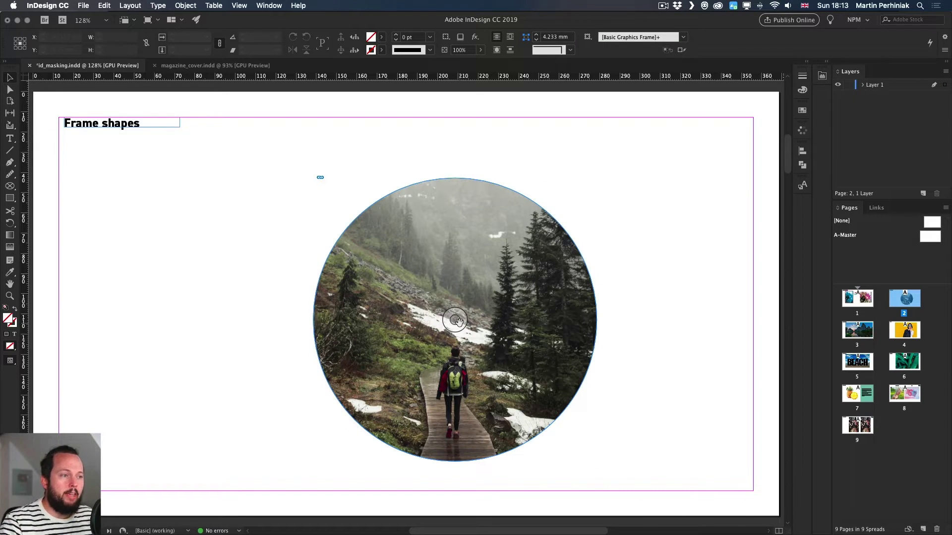
pyautogui.moveTo(456, 322)
pyautogui.mouseDown()
pyautogui.moveTo(441, 322)
pyautogui.moveTo(480, 325)
pyautogui.moveTo(441, 317)
pyautogui.moveTo(459, 316)
pyautogui.mouseUp()
pyautogui.click(735, 502)
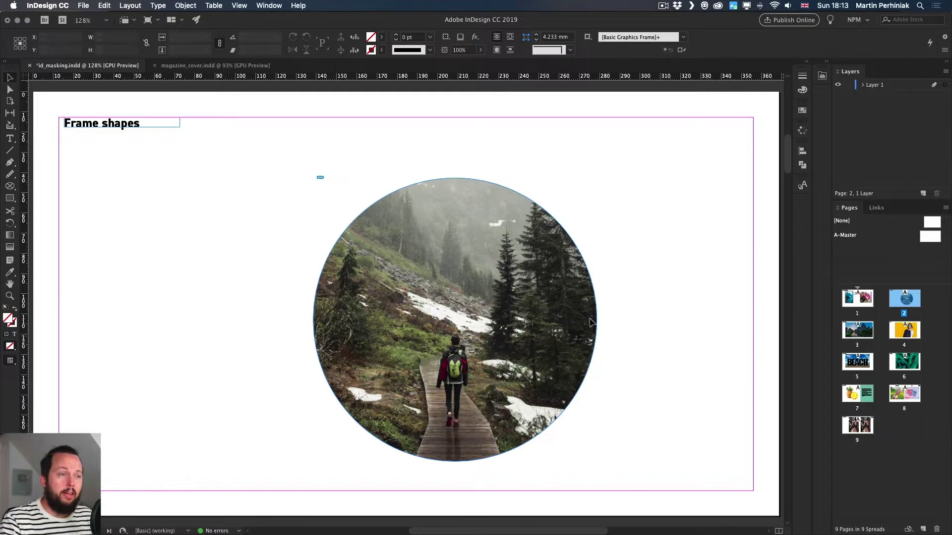
# Start a polygon frame in the empty area beside the circular photo and set its number of sides to 5.
pyautogui.click(10, 187)
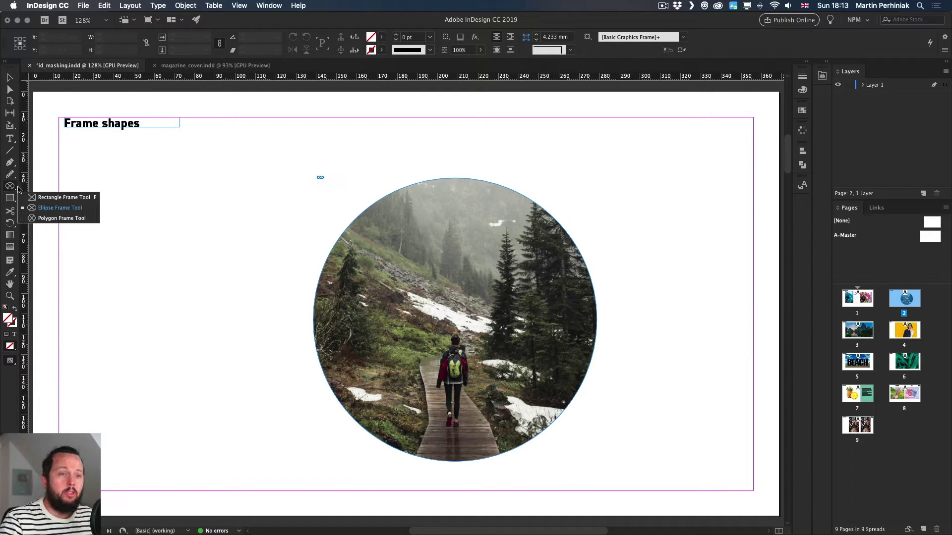
pyautogui.click(11, 189)
pyautogui.click(11, 189)
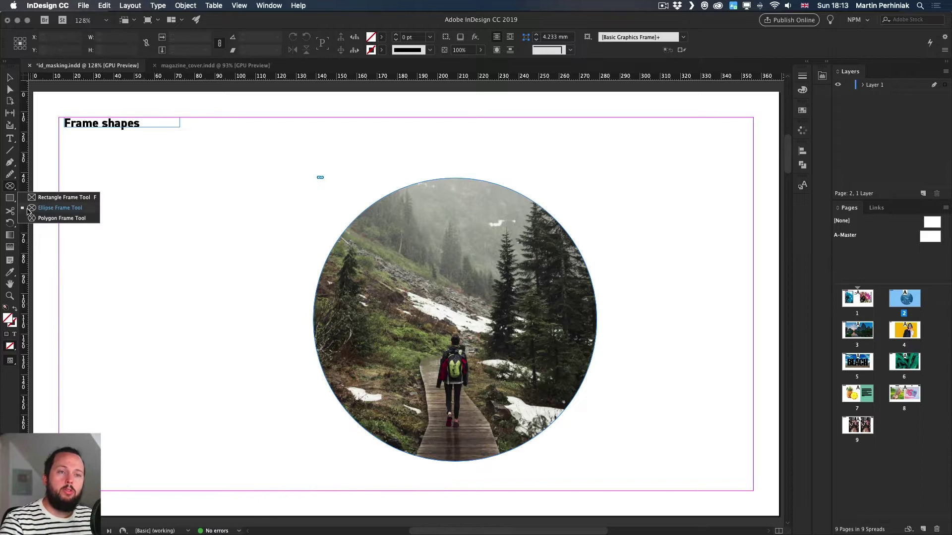
pyautogui.click(39, 220)
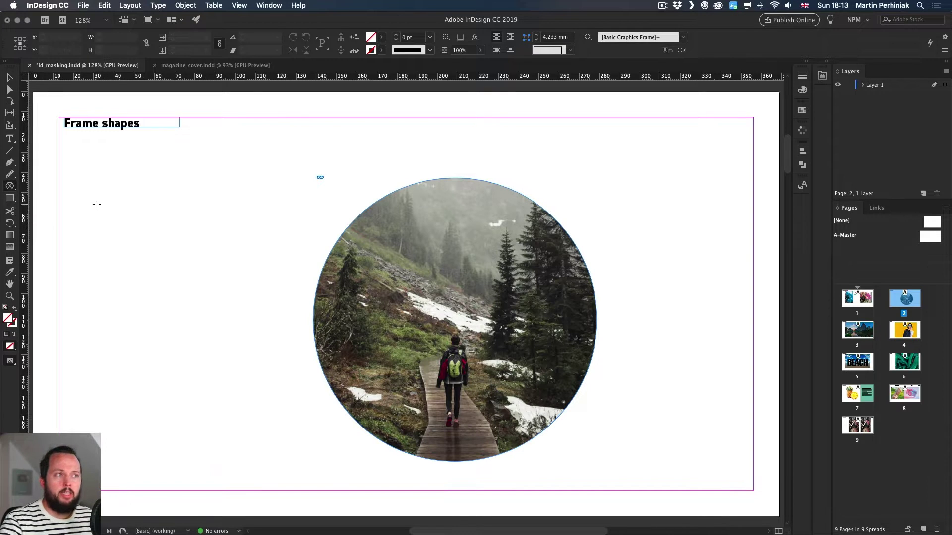
pyautogui.click(154, 281)
pyautogui.moveTo(440, 211); pyautogui.dragTo(189, 182)
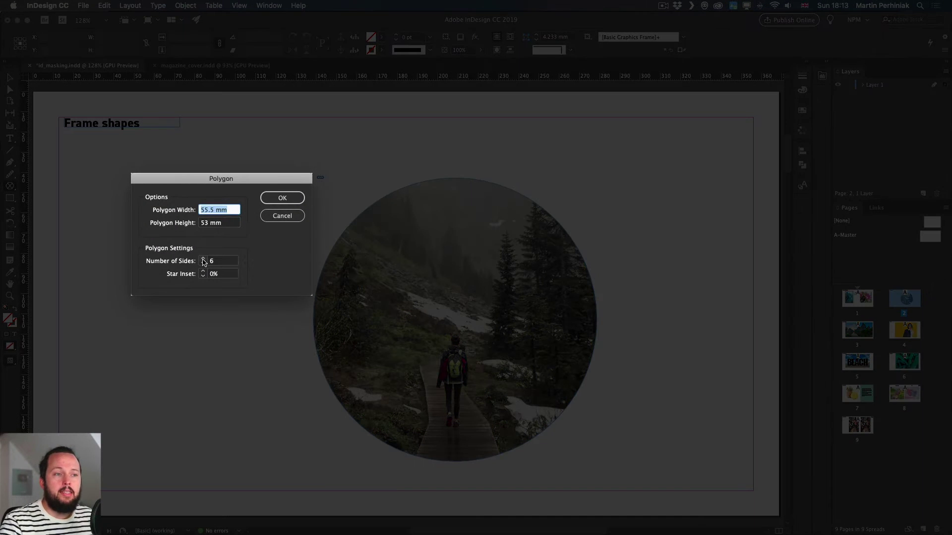
pyautogui.click(203, 260)
pyautogui.click(203, 259)
pyautogui.click(203, 259)
pyautogui.click(202, 263)
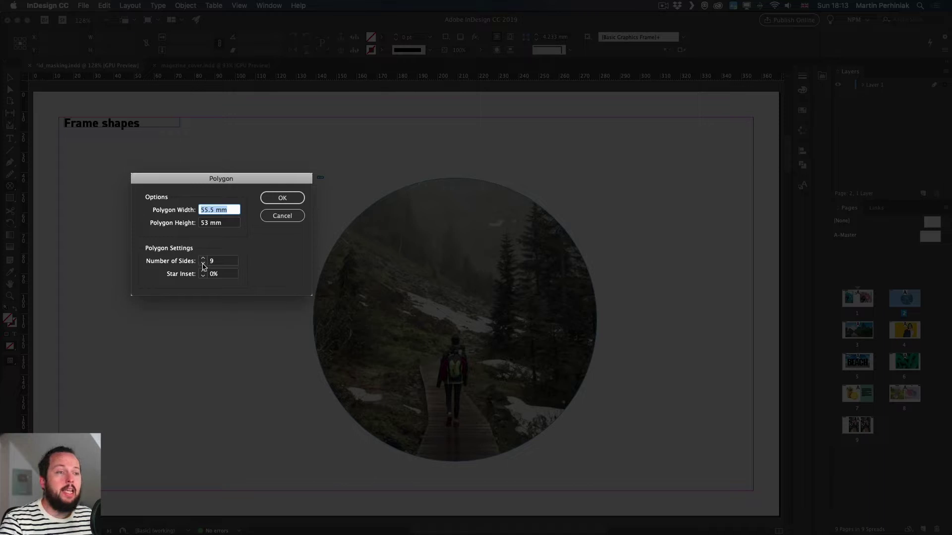
pyautogui.click(203, 263)
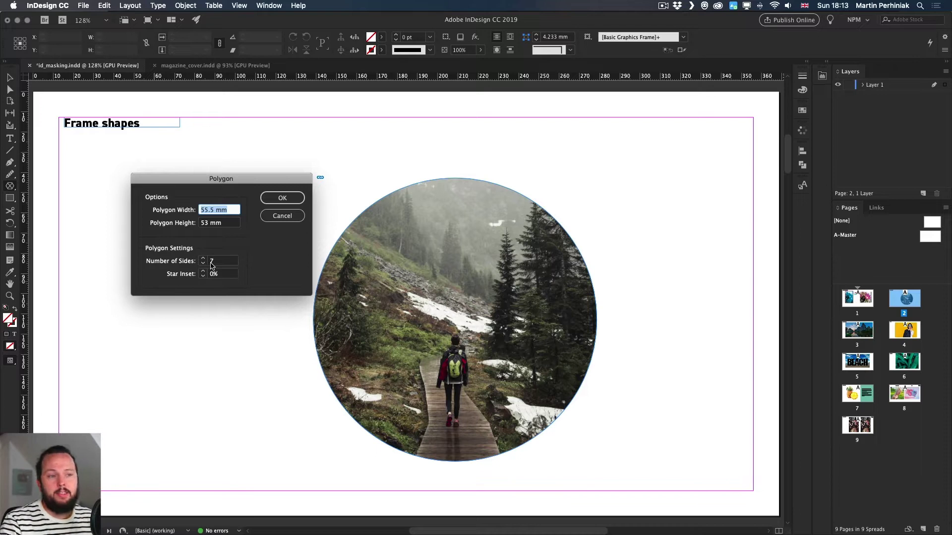
pyautogui.click(203, 263)
pyautogui.click(203, 263)
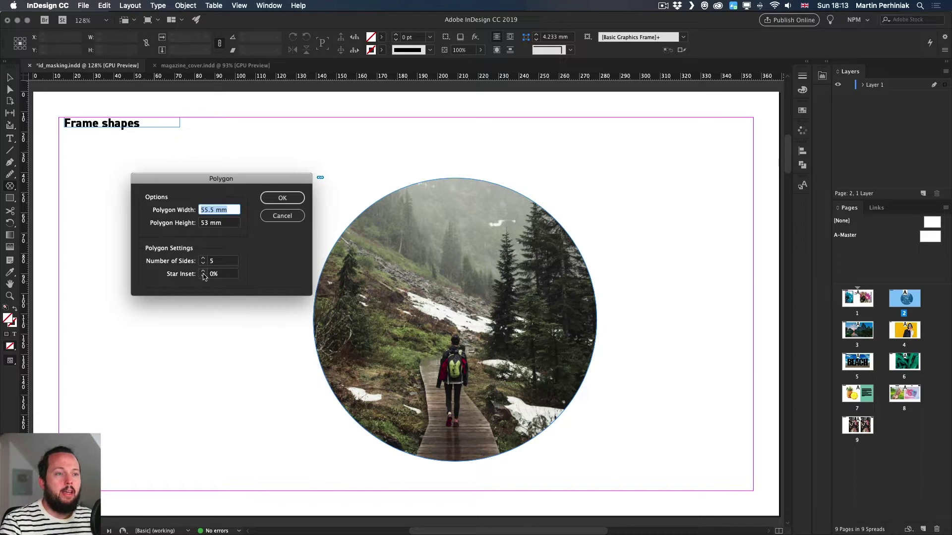
# Set the star inset to 40%, create the five-pointed star frame and select it.
pyautogui.click(203, 271)
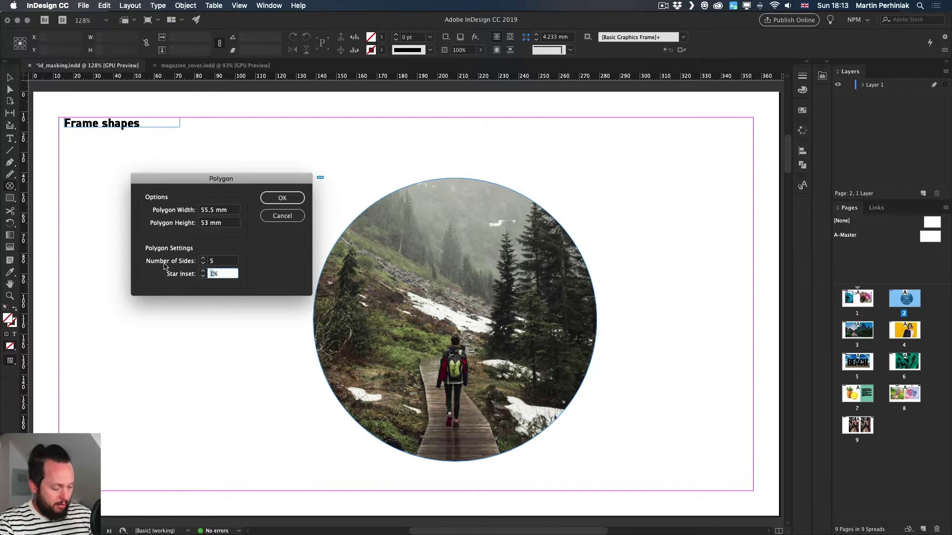
pyautogui.write('40')
pyautogui.click(283, 199)
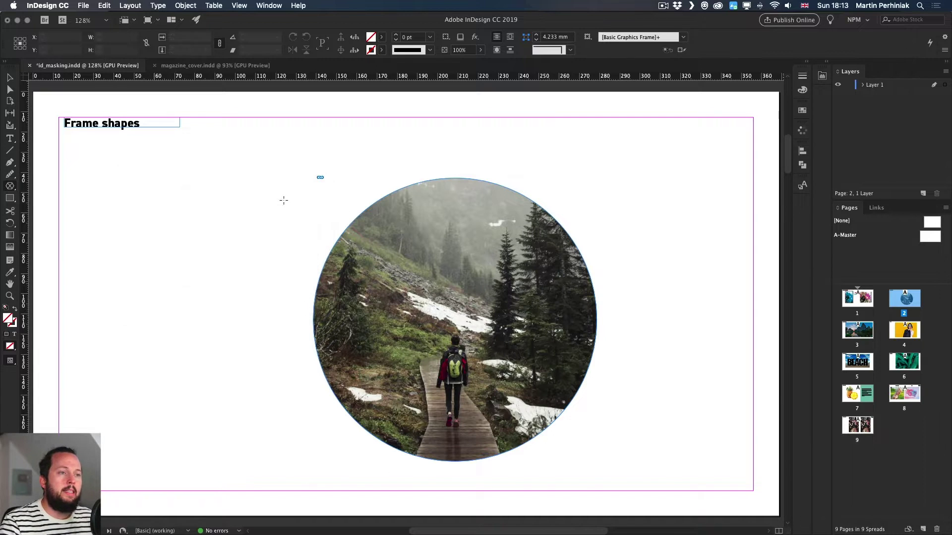
pyautogui.press('v')
pyautogui.click(194, 251)
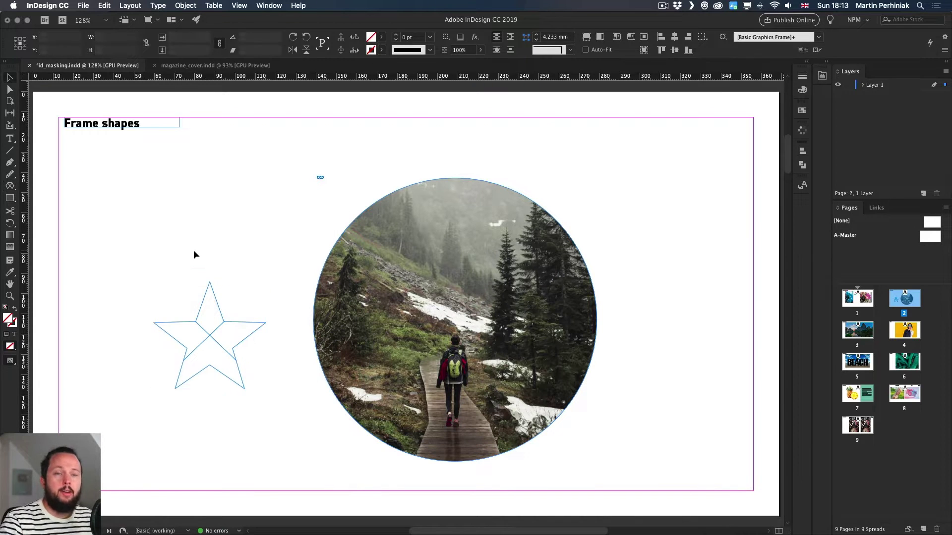
pyautogui.click(213, 309)
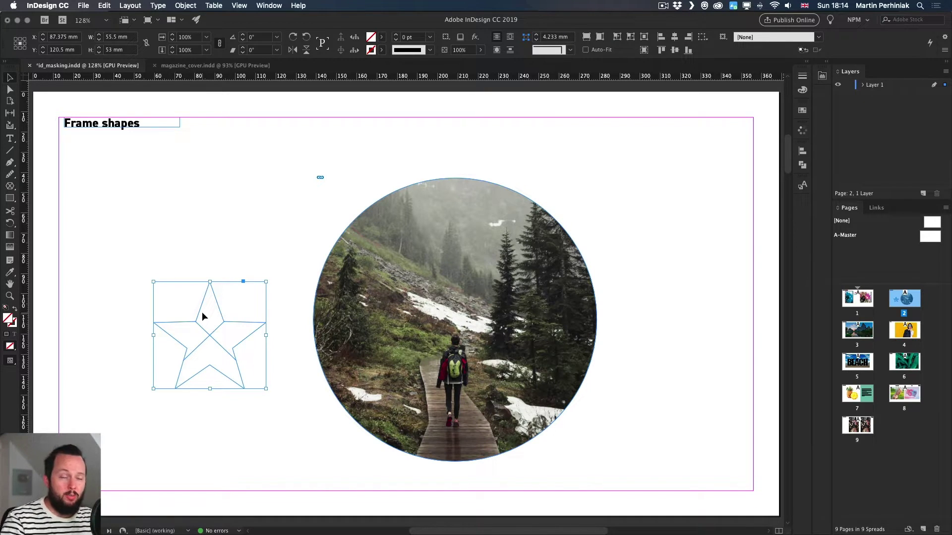
# Go to page 3, activate the Rectangle Frame Tool and add a new layer above Layer 1.
pyautogui.hotkey('shift', 'pagedown')
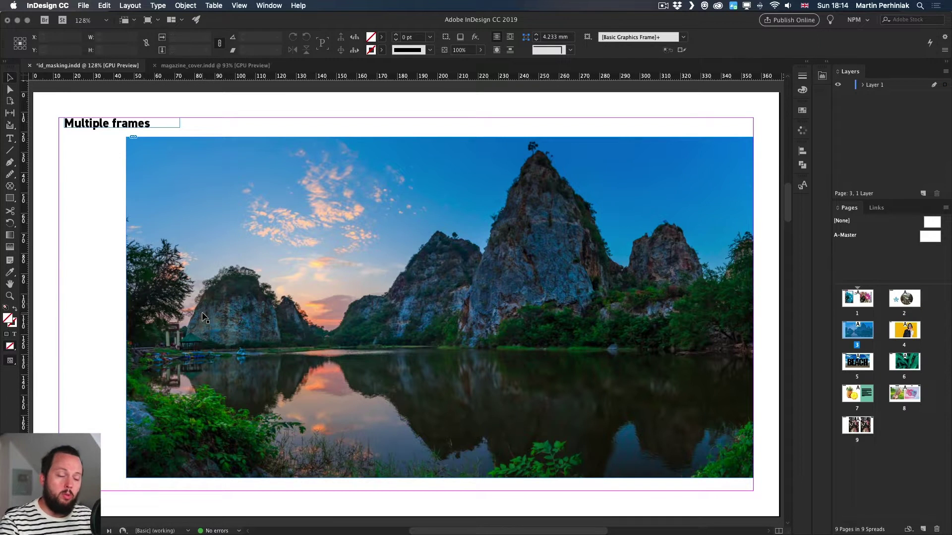
pyautogui.click(10, 186)
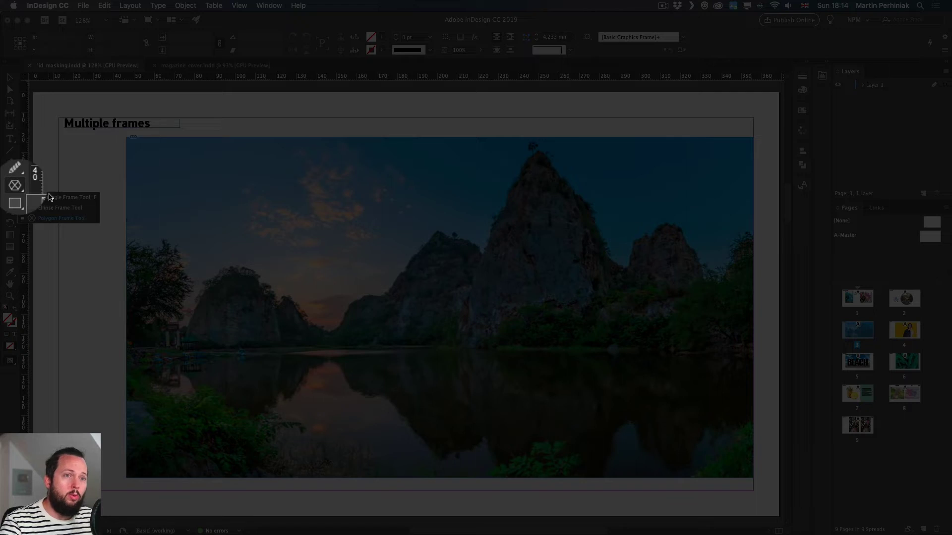
pyautogui.click(50, 198)
pyautogui.moveTo(156, 165); pyautogui.dragTo(202, 226)
pyautogui.press('Escape')
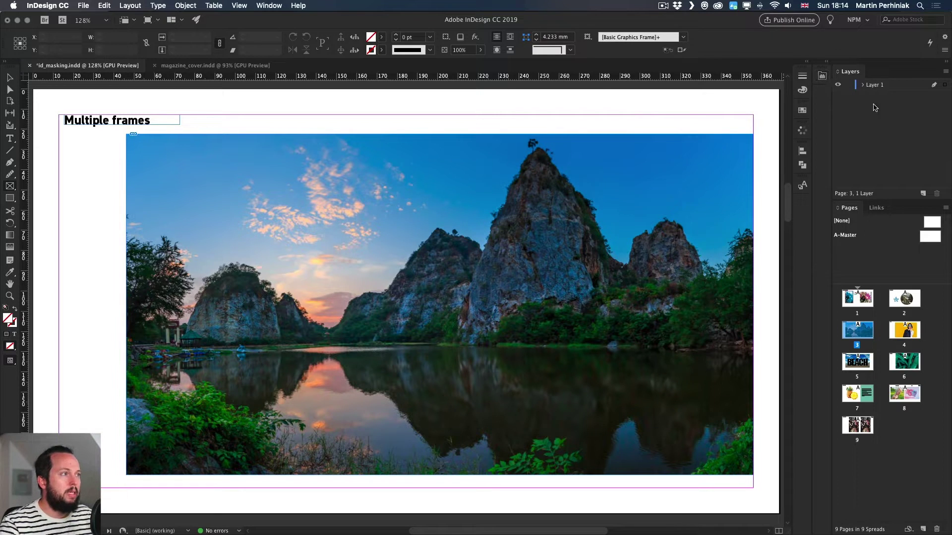
pyautogui.click(923, 194)
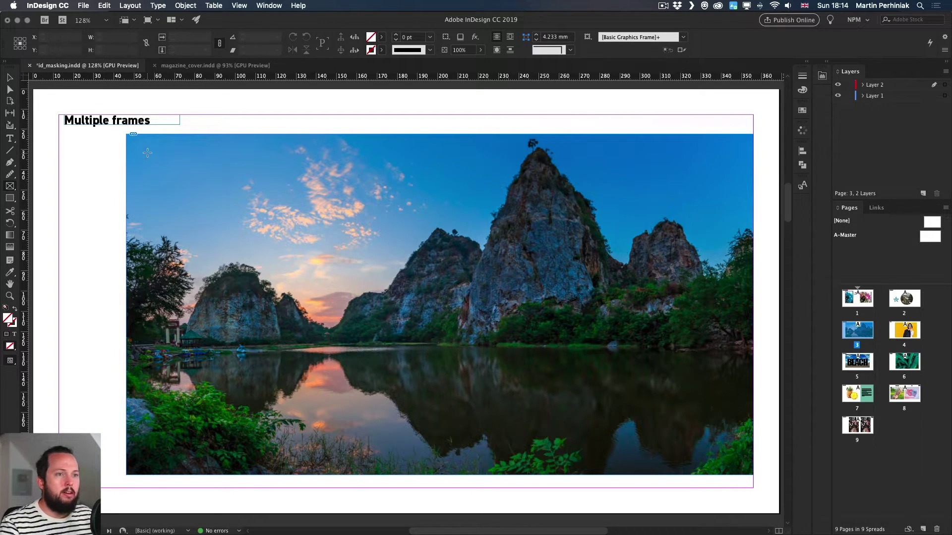
# Draw a grid of rectangle frames, 7 columns by 4 rows and about 291 by 154 mm overall, across the lake photo.
pyautogui.moveTo(146, 155); pyautogui.dragTo(685, 343)
pyautogui.press('Right')
pyautogui.press('Right')
pyautogui.press('Right')
pyautogui.press('Up')
pyautogui.moveTo(686, 347)
pyautogui.mouseDown()
pyautogui.moveTo(684, 451)
pyautogui.moveTo(759, 465)
pyautogui.moveTo(663, 455)
pyautogui.moveTo(672, 464)
pyautogui.mouseUp()
pyautogui.press('Up')
pyautogui.press('Right')
pyautogui.press('Right')
pyautogui.press('Right')
pyautogui.press('space')
pyautogui.press('v')
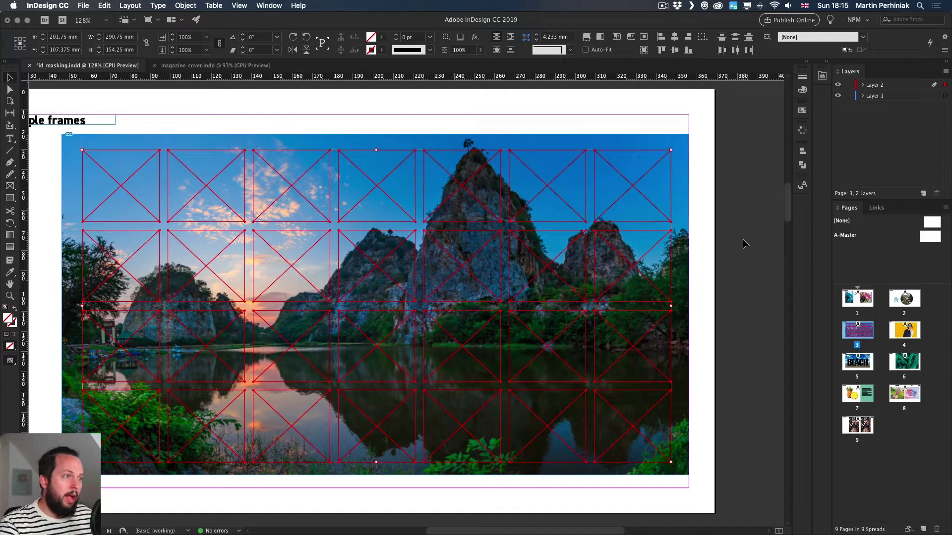
pyautogui.click(744, 244)
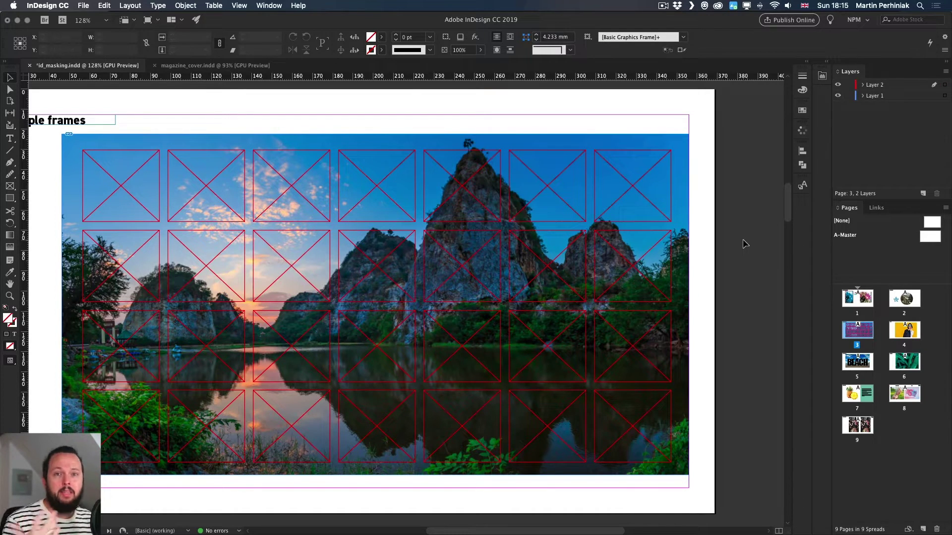
# Cut the lake photo from Layer 1, leaving the grid of frames in place.
pyautogui.click(550, 137)
pyautogui.hscroll(-3, 463, 138)
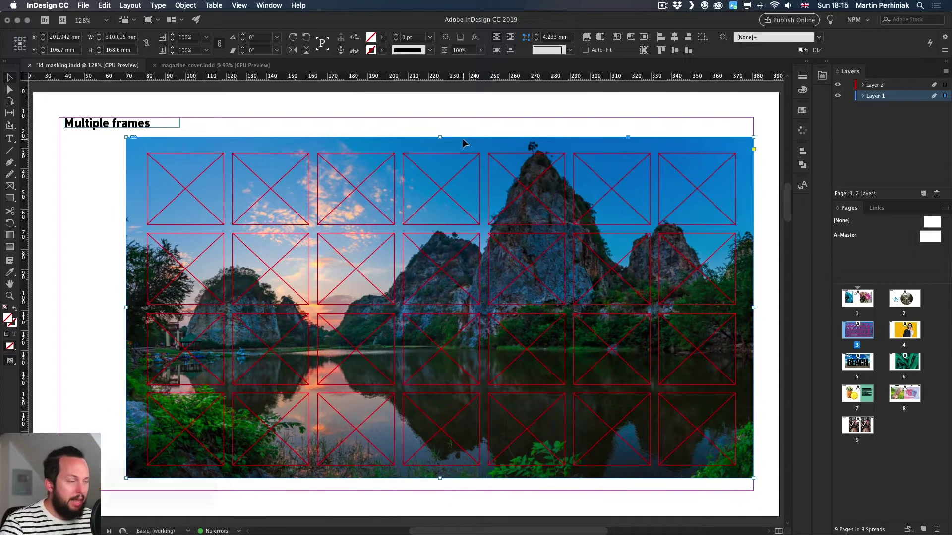
pyautogui.press('super+x')
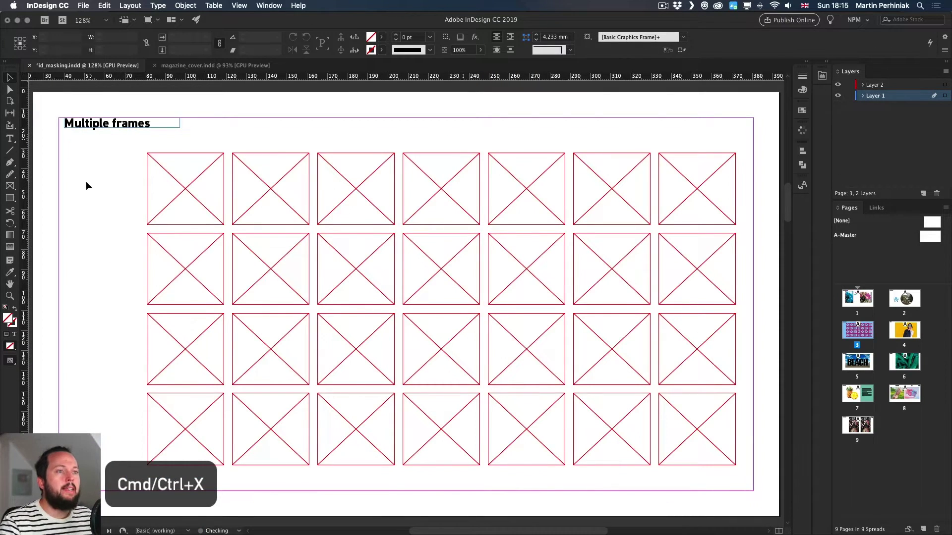
# Select all the rectangle frames in the grid on page 3 and combine them into one compound path.
pyautogui.moveTo(126, 187); pyautogui.dragTo(685, 432)
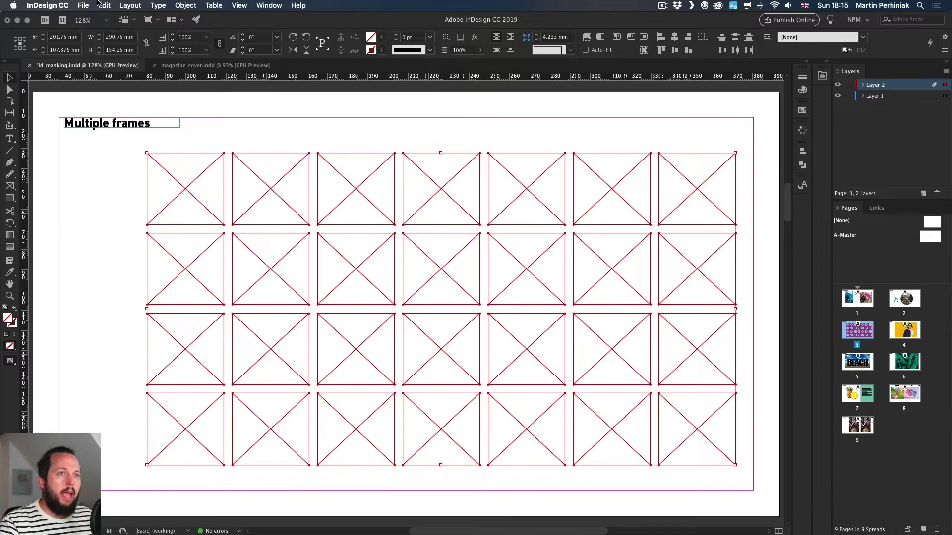
pyautogui.click(186, 6)
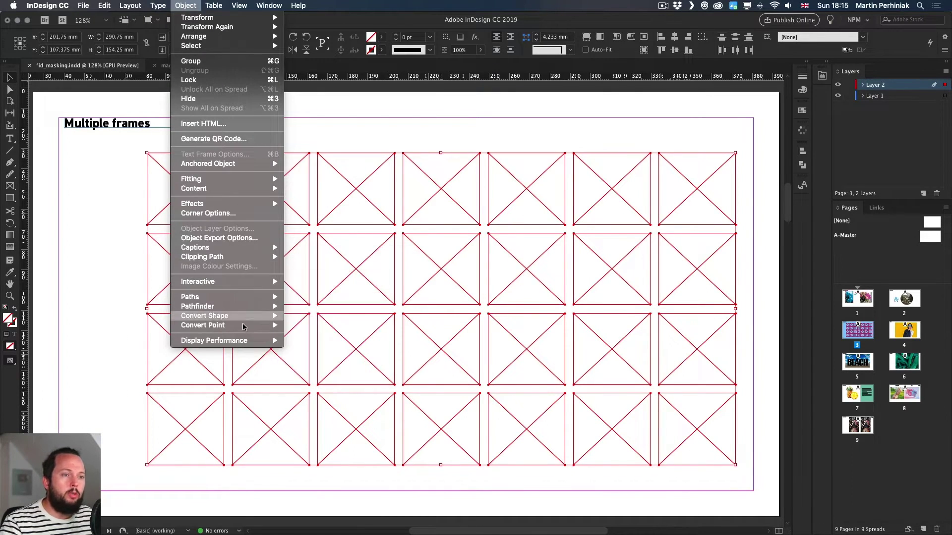
pyautogui.moveTo(267, 297)
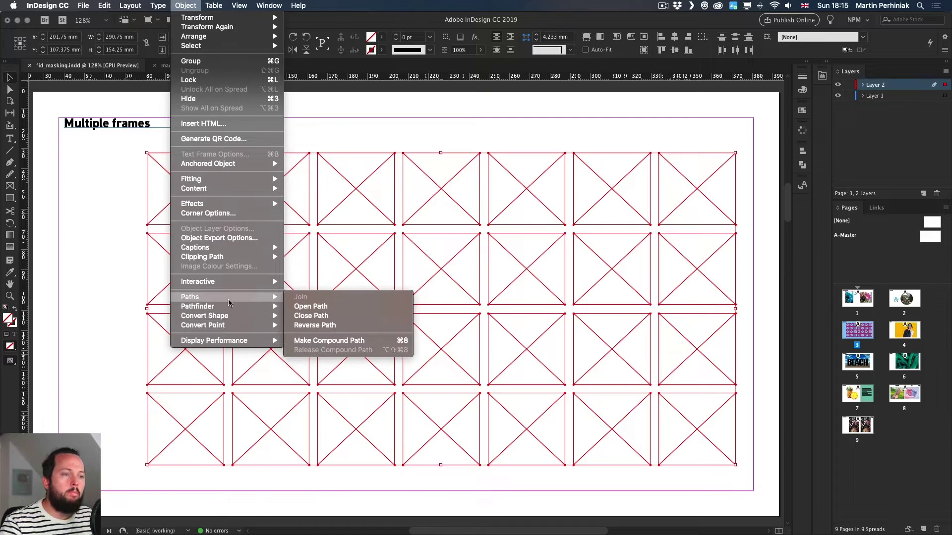
pyautogui.click(377, 342)
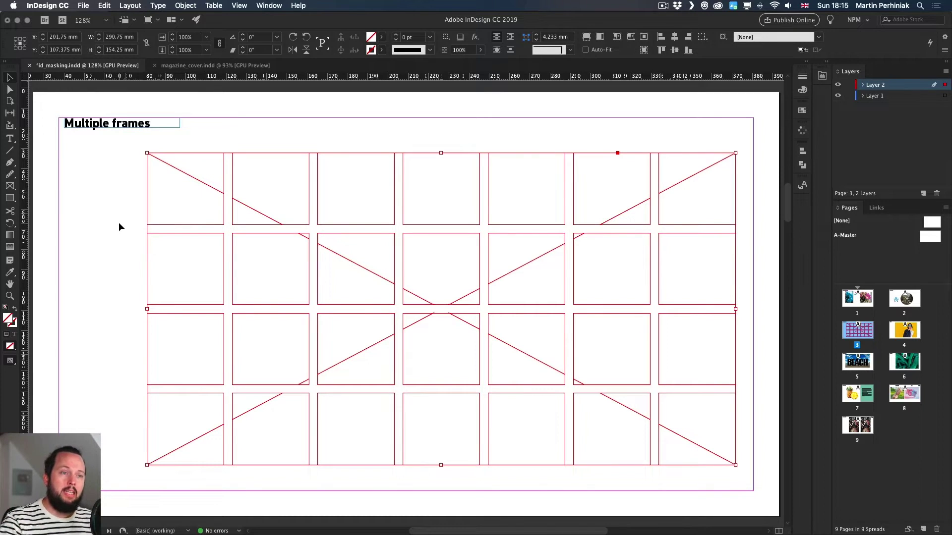
# Shift the grid's upper-left rectangle up and left within the compound path, and move it back to its original place.
pyautogui.click(123, 158)
pyautogui.press('a')
pyautogui.moveTo(131, 139); pyautogui.dragTo(217, 225)
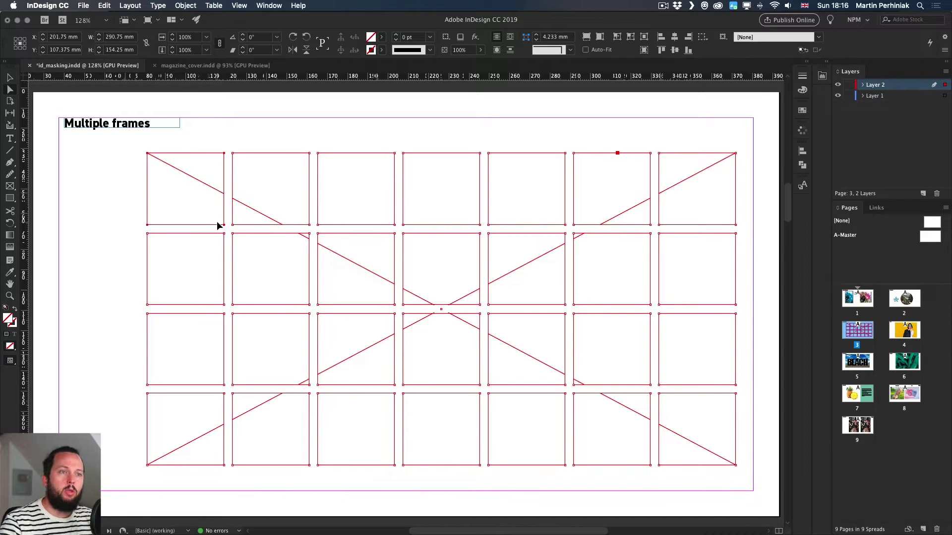
pyautogui.hotkey('shift', 'Up')
pyautogui.hotkey('shift', 'Left')
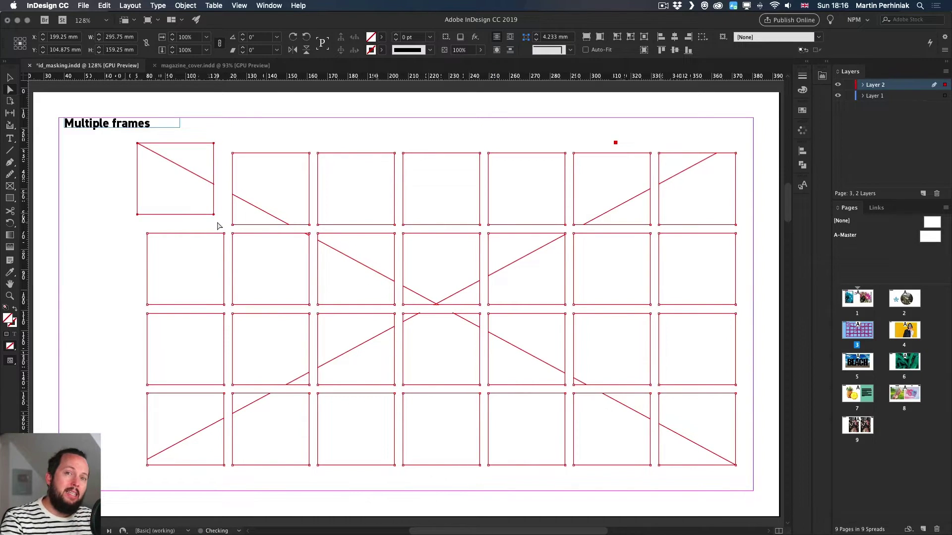
pyautogui.hotkey('shift', 'Right')
pyautogui.hotkey('shift', 'Down')
pyautogui.hotkey('shift', 'Down')
pyautogui.hotkey('shift', 'Right')
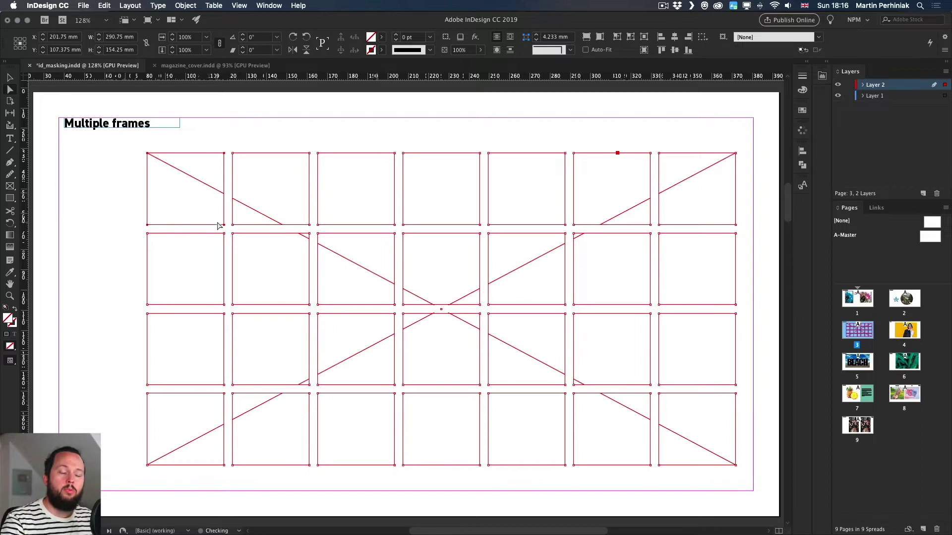
pyautogui.press('v')
pyautogui.click(92, 228)
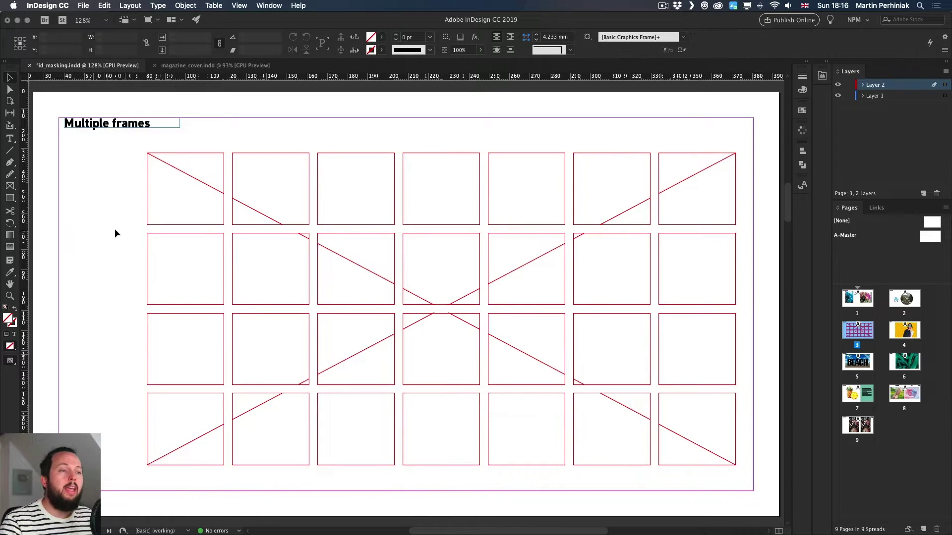
# Paste the cut lake photo into the compound path so it shows through all the rectangles.
pyautogui.click(278, 199)
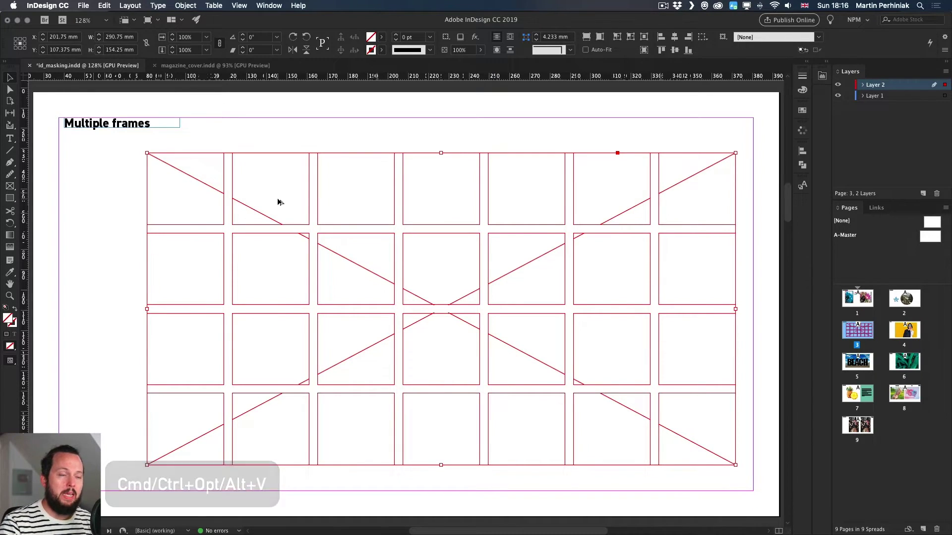
pyautogui.press('super+alt+v')
pyautogui.click(117, 156)
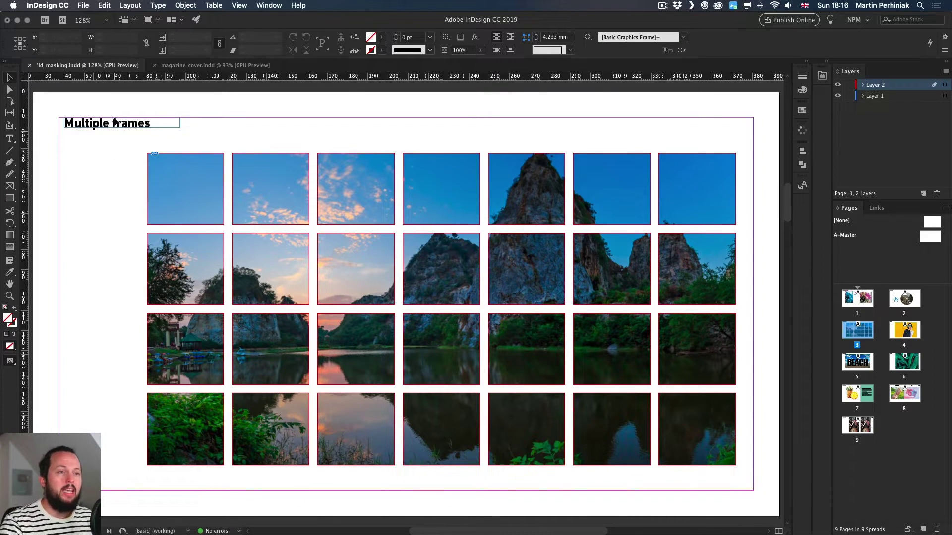
pyautogui.click(104, 5)
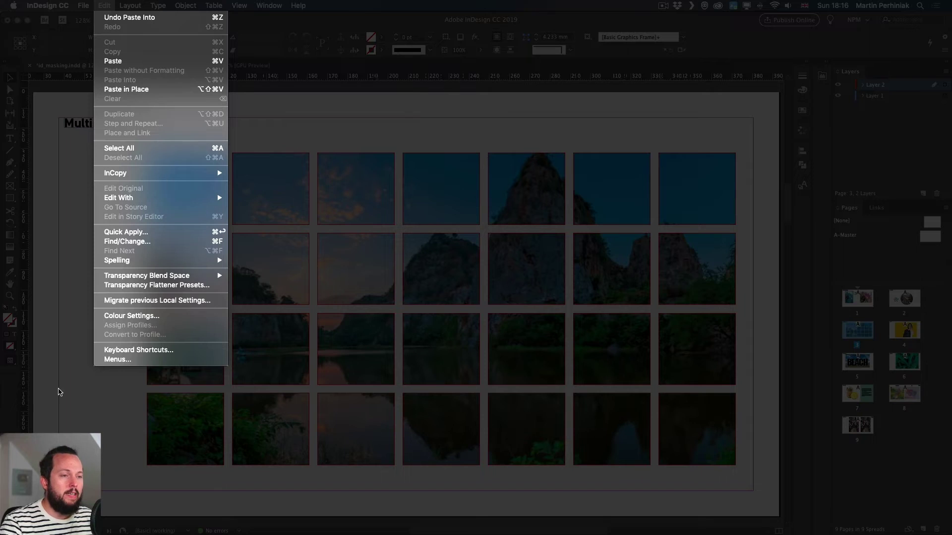
pyautogui.click(59, 392)
# Delete the second rectangle in the grid's second row from the compound path.
pyautogui.press('a')
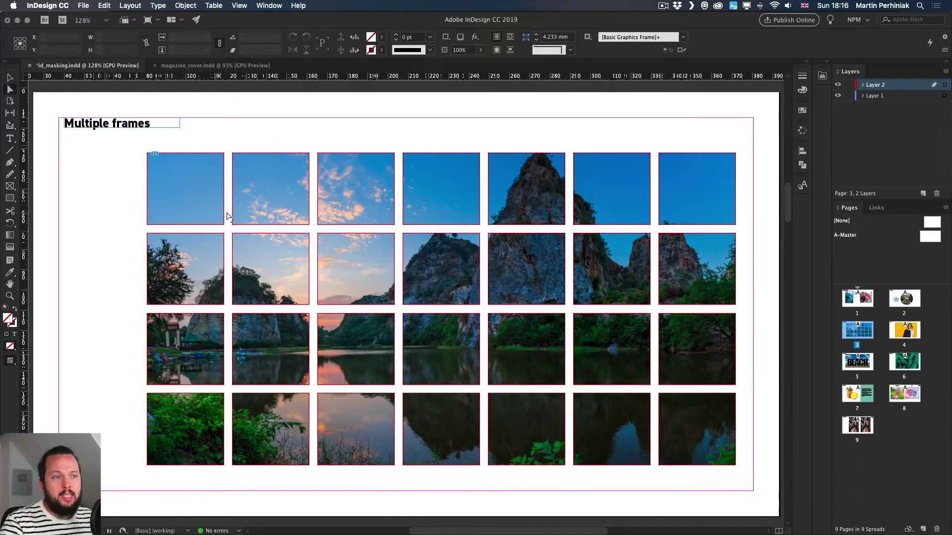
pyautogui.moveTo(230, 233); pyautogui.dragTo(319, 316)
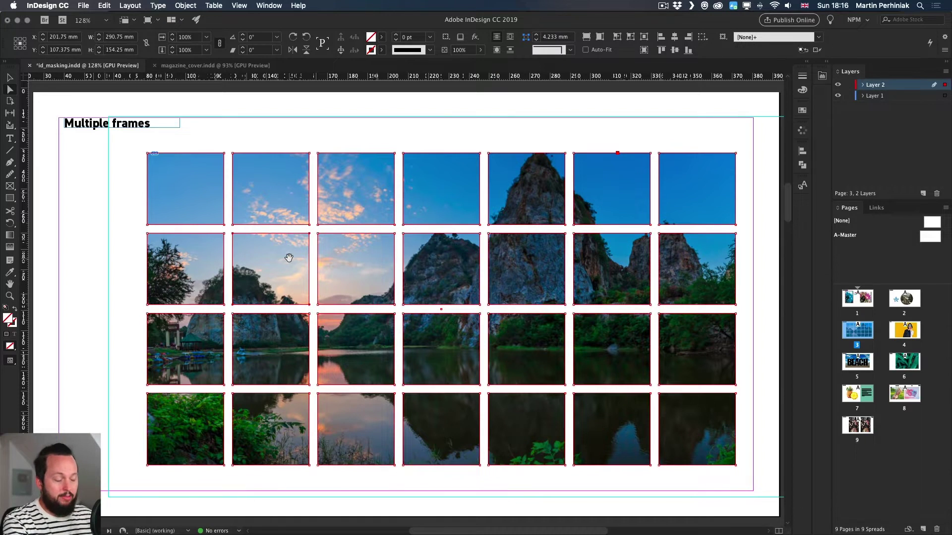
pyautogui.press('Delete')
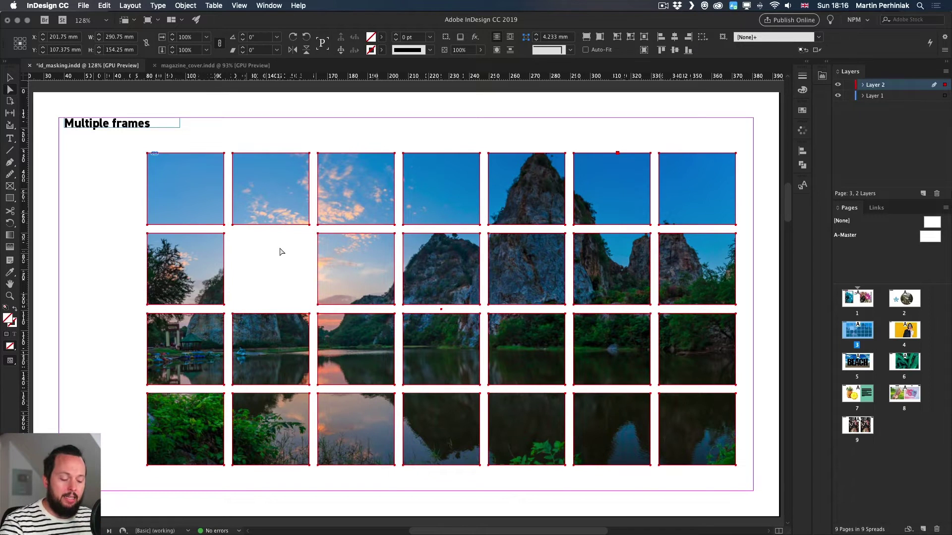
pyautogui.press('v')
pyautogui.click(90, 245)
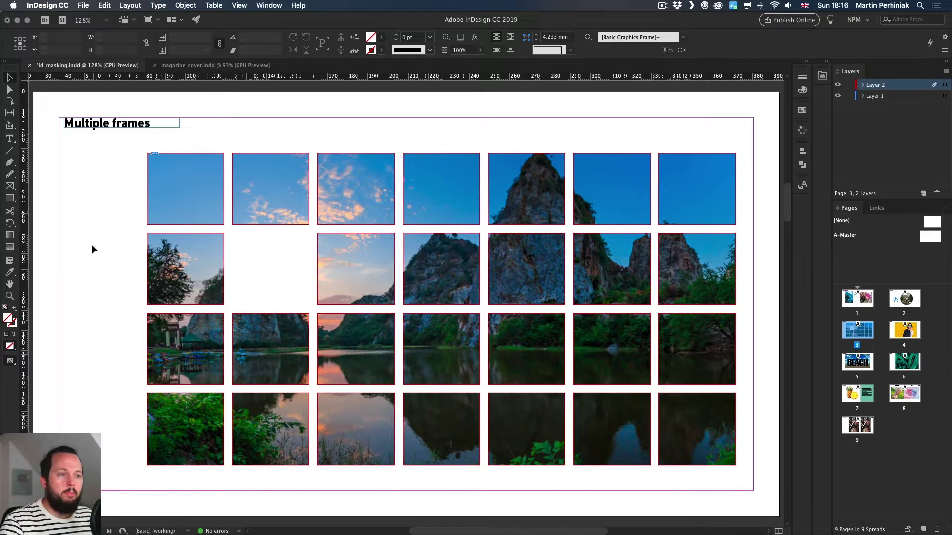
# Undo the rectangle's deletion and preview the masked grid without guides or frame edges.
pyautogui.press('w')
pyautogui.press('super+a')
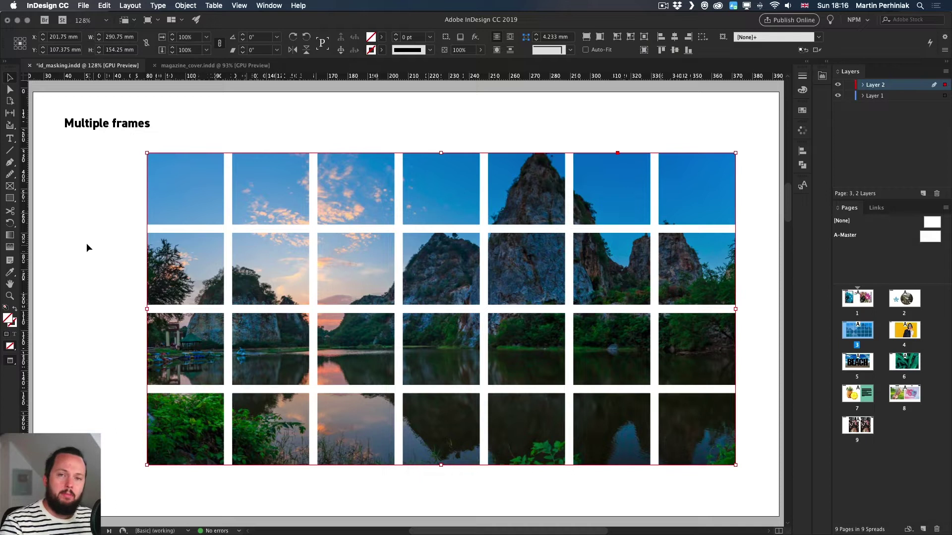
pyautogui.click(85, 243)
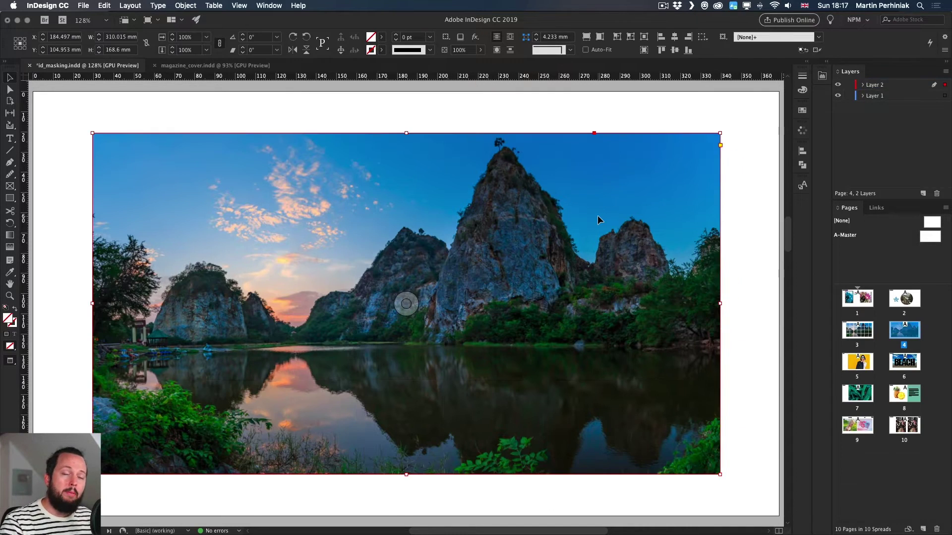
# Draw three rectangle frames over page 4's lake photo, about 90 by 66, 116 by 69 and 70 by 98 mm, the last two overlapping.
pyautogui.click(72, 241)
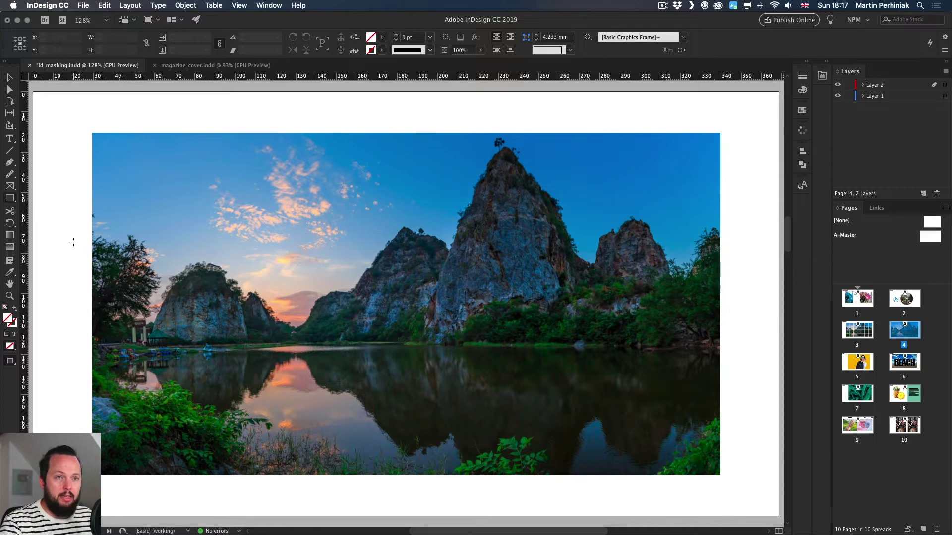
pyautogui.click(10, 187)
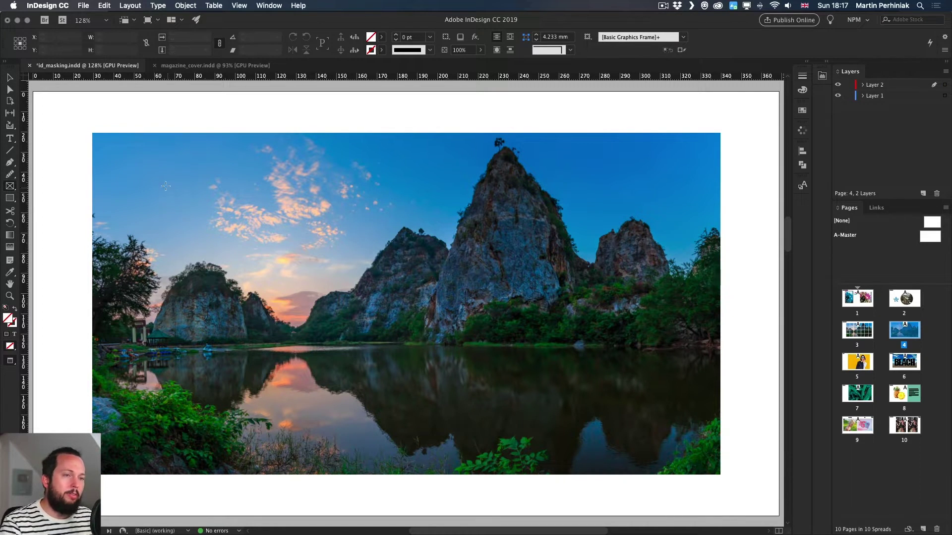
pyautogui.moveTo(142, 239)
pyautogui.mouseDown()
pyautogui.moveTo(311, 372)
pyautogui.moveTo(324, 371)
pyautogui.mouseUp()
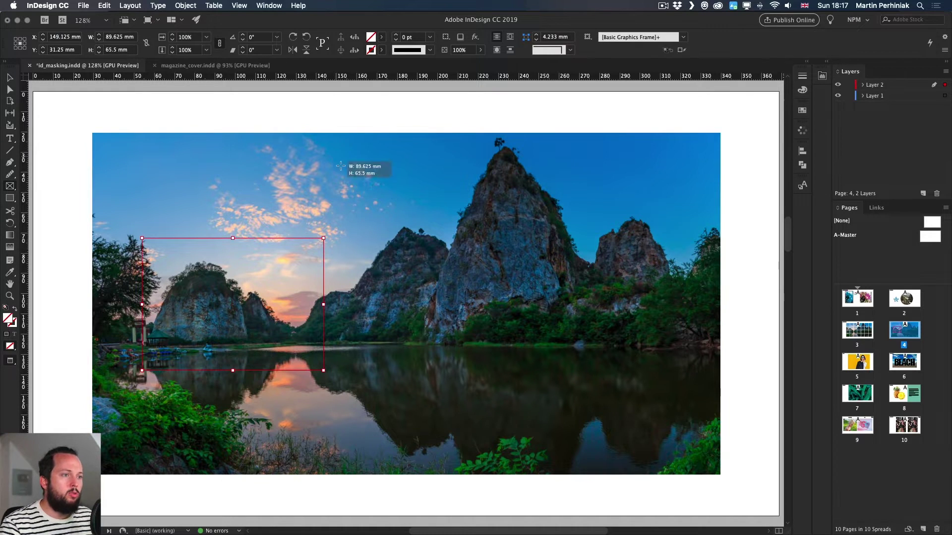
pyautogui.moveTo(335, 155); pyautogui.dragTo(569, 294)
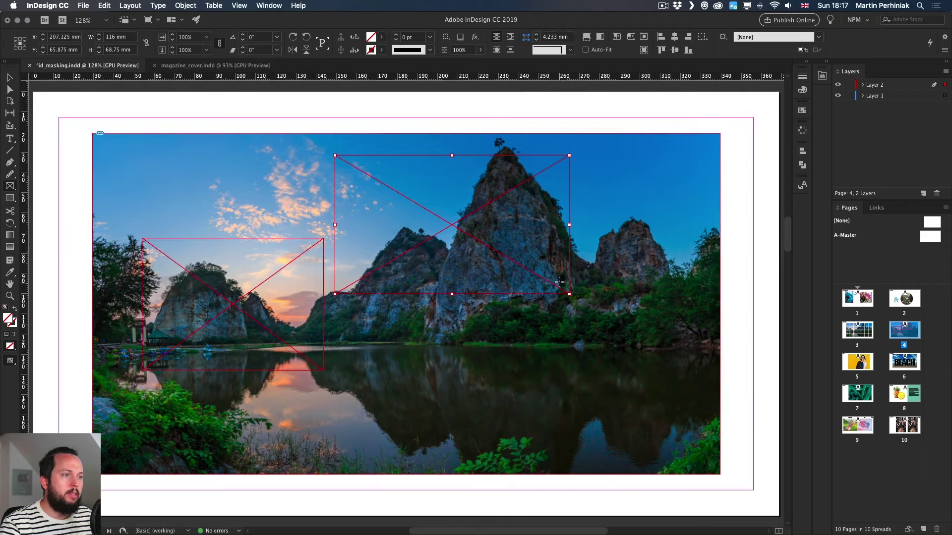
pyautogui.moveTo(519, 218)
pyautogui.mouseDown()
pyautogui.moveTo(564, 273)
pyautogui.moveTo(714, 373)
pyautogui.moveTo(733, 356)
pyautogui.moveTo(673, 397)
pyautogui.mouseUp()
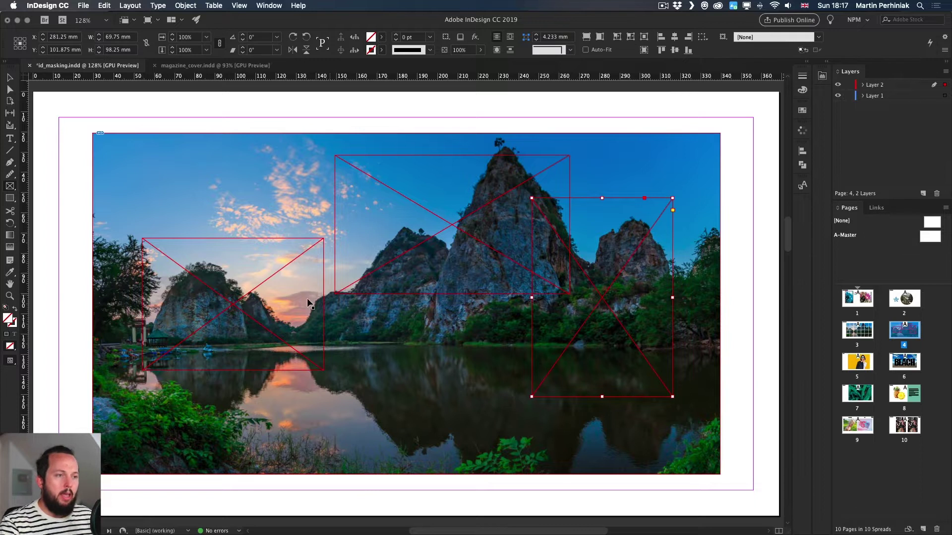
# Enlarge the middle frame to about 134 by 85 mm and rotate it by 2.5°.
pyautogui.press('v')
pyautogui.click(335, 293)
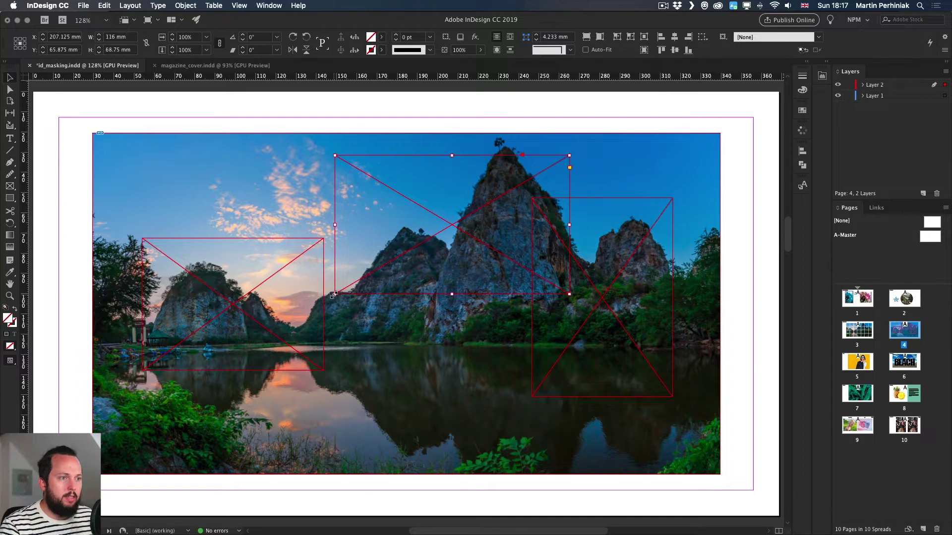
pyautogui.moveTo(336, 293); pyautogui.dragTo(304, 314)
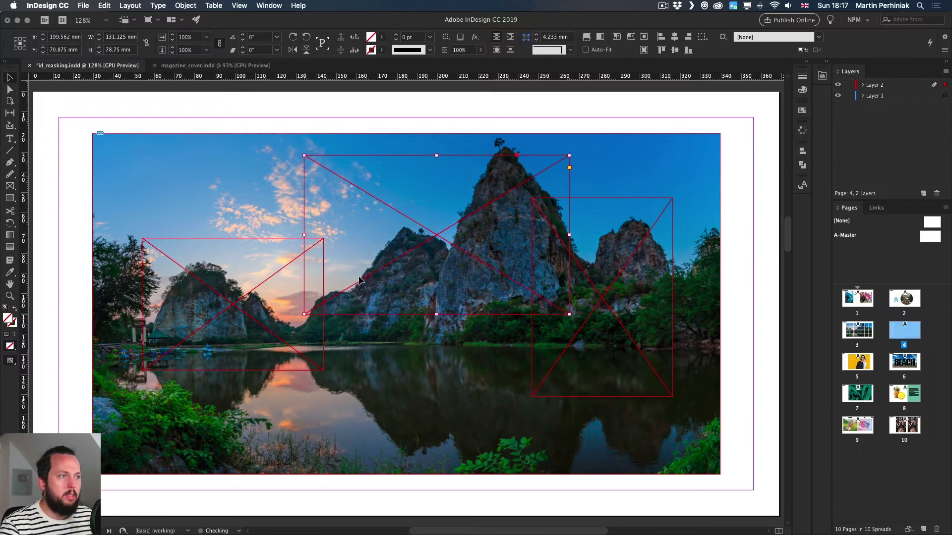
pyautogui.moveTo(567, 158); pyautogui.dragTo(577, 132)
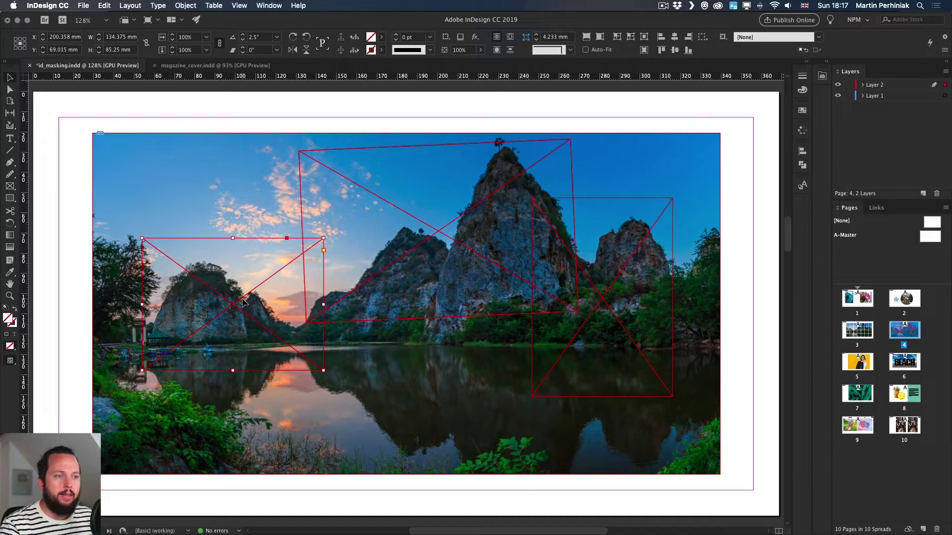
# Rotate the frame over the small hill and the tall frame over the far rock by -4° each.
pyautogui.click(293, 237)
pyautogui.moveTo(329, 234); pyautogui.dragTo(331, 245)
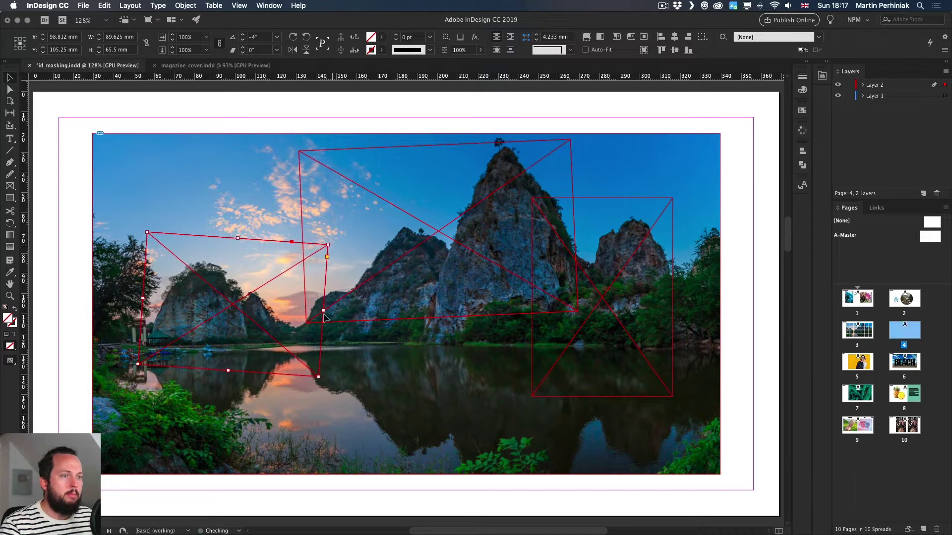
pyautogui.click(639, 255)
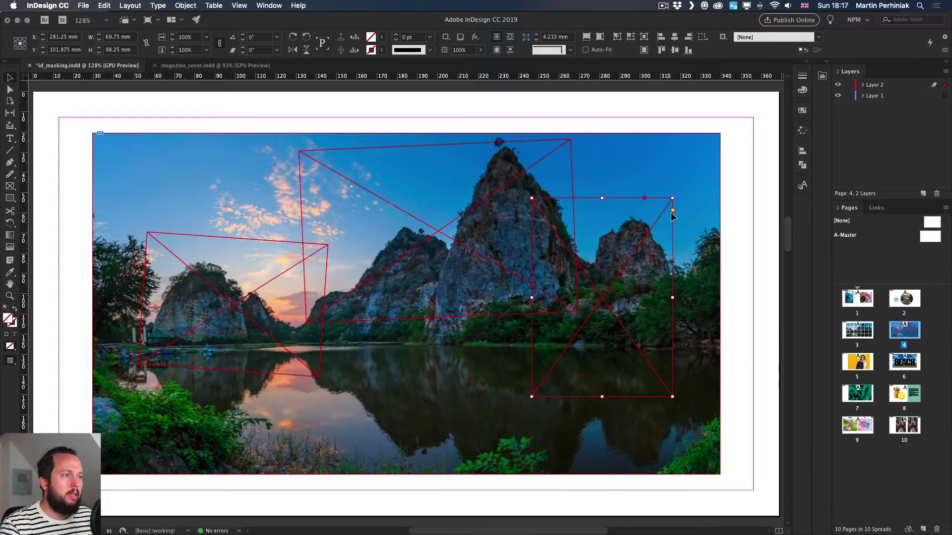
pyautogui.moveTo(676, 194); pyautogui.dragTo(677, 215)
pyautogui.click(742, 263)
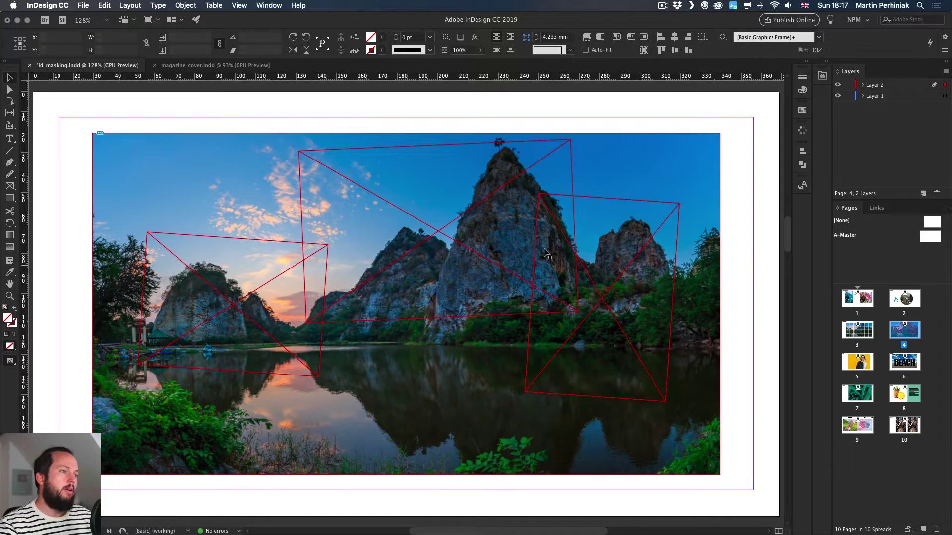
# Select all three tilted frames on page 4 and apply the object style "frame" to them.
pyautogui.click(589, 282)
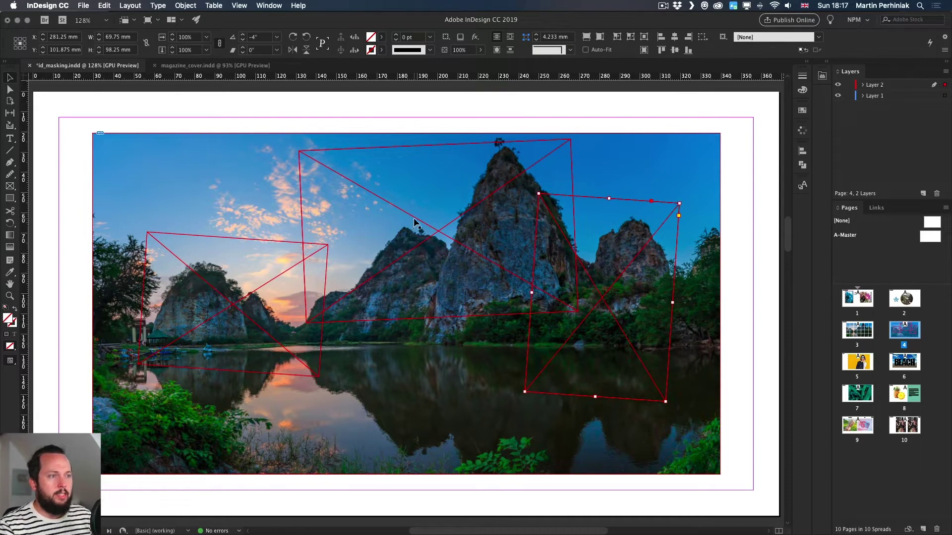
pyautogui.keyDown('shift'); pyautogui.click(413, 218); pyautogui.keyUp('shift')
pyautogui.keyDown('shift'); pyautogui.click(245, 298); pyautogui.keyUp('shift')
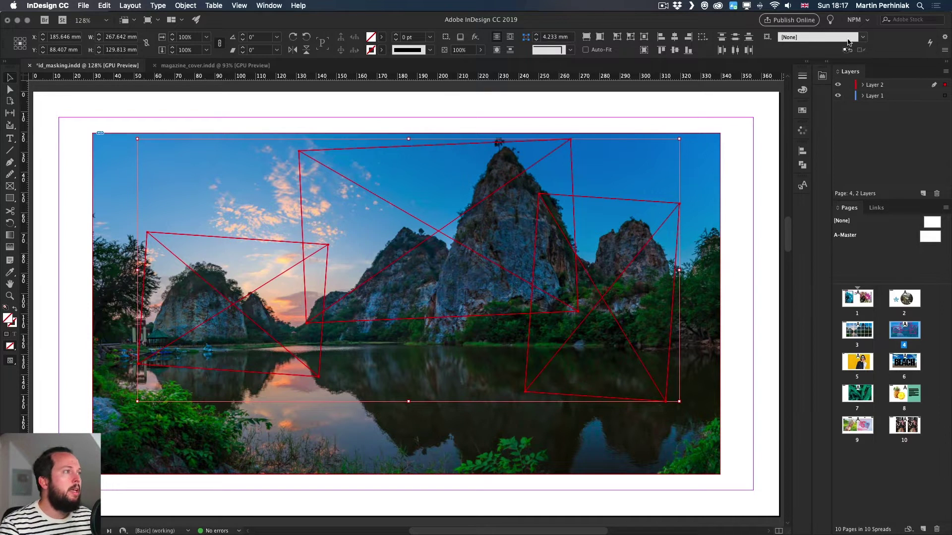
pyautogui.click(862, 37)
pyautogui.click(807, 80)
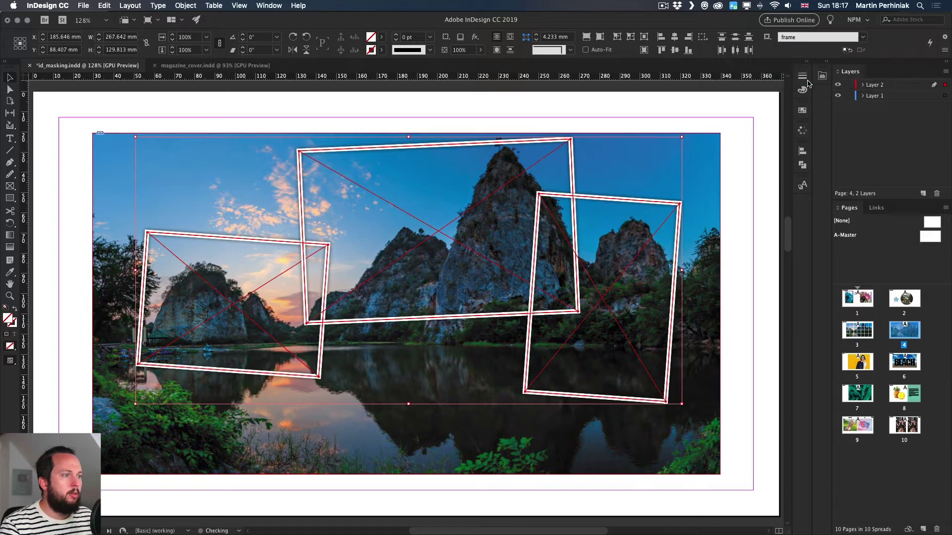
pyautogui.click(745, 137)
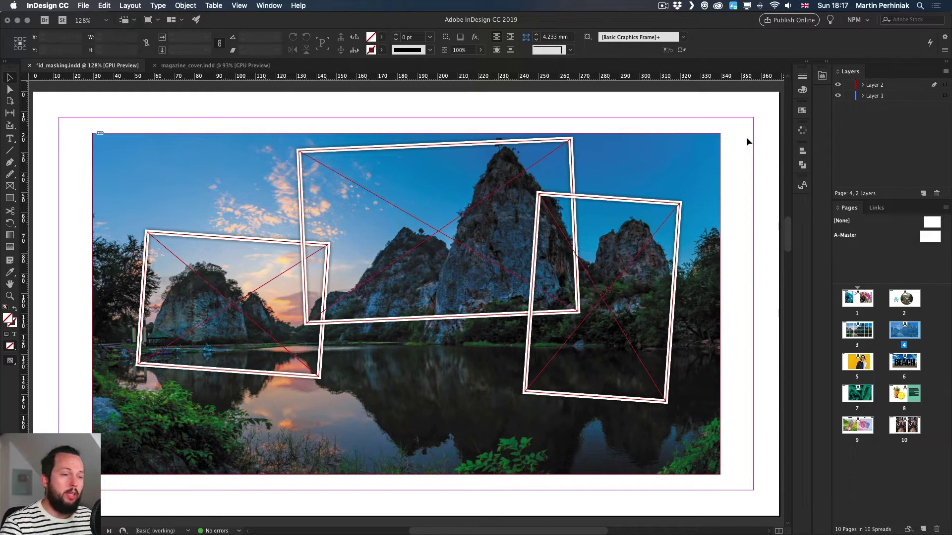
# Check the styled frames in preview mode and remove the lake photo from behind them.
pyautogui.press('w')
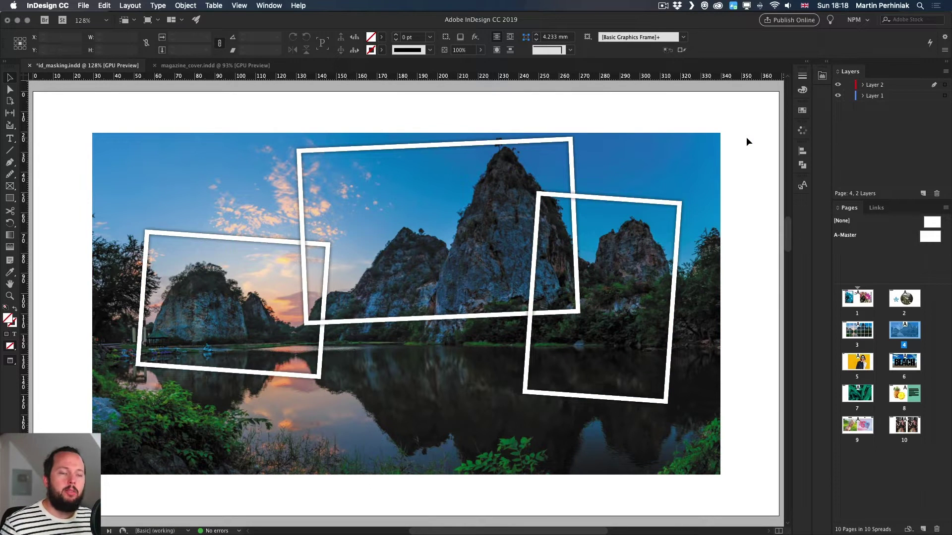
pyautogui.press('w')
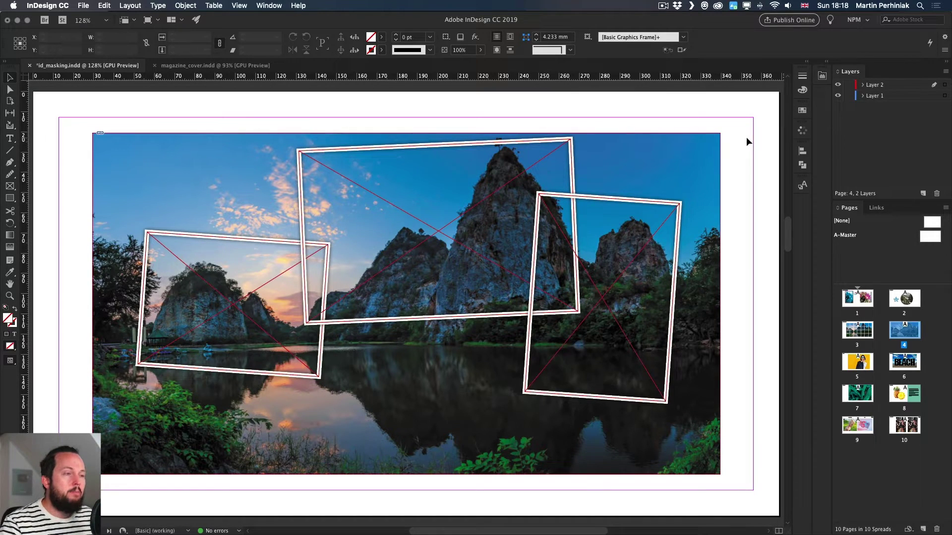
pyautogui.click(679, 179)
pyautogui.press('BackSpace')
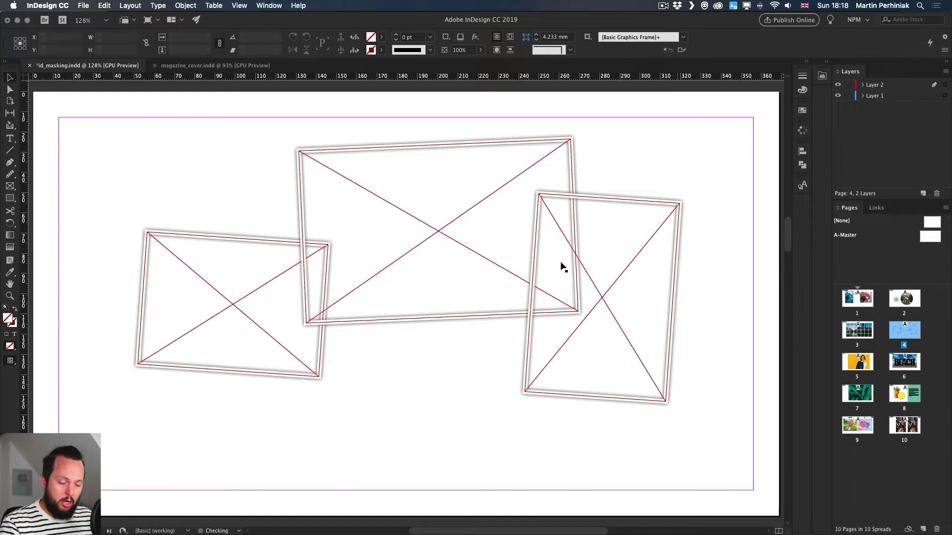
# Paste the lake photo in its original place into each of the three tilted frames and check them in preview mode.
pyautogui.click(224, 302)
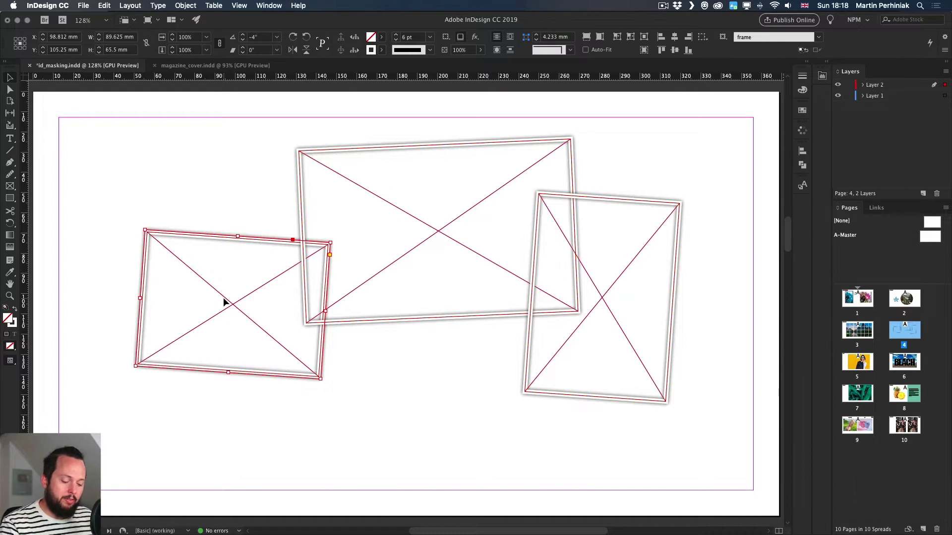
pyautogui.press('super+alt+v')
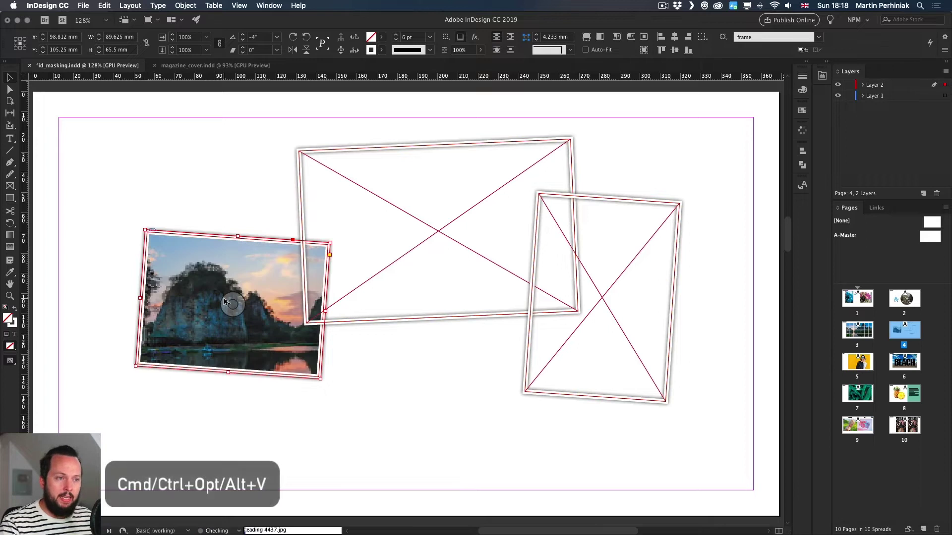
pyautogui.click(435, 235)
pyautogui.press('super+alt+v')
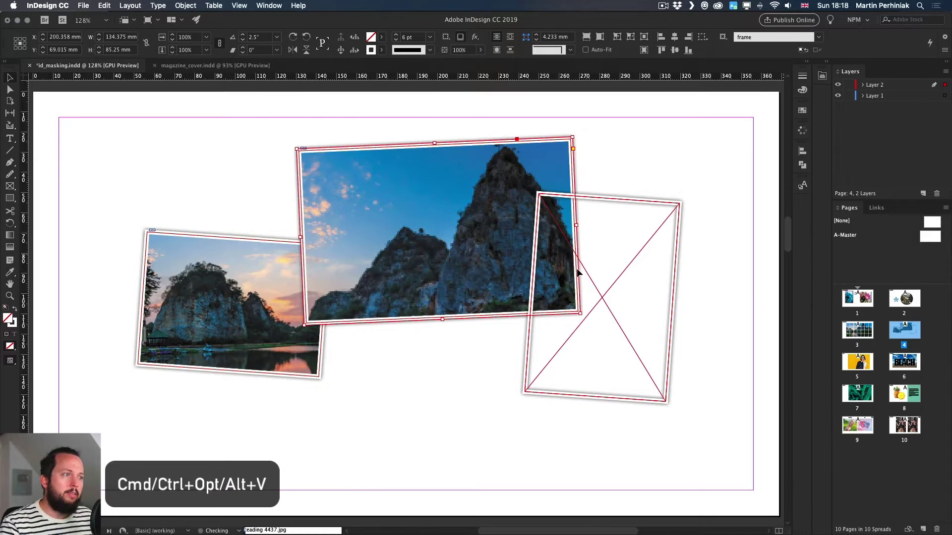
pyautogui.click(591, 279)
pyautogui.press('super+alt+v')
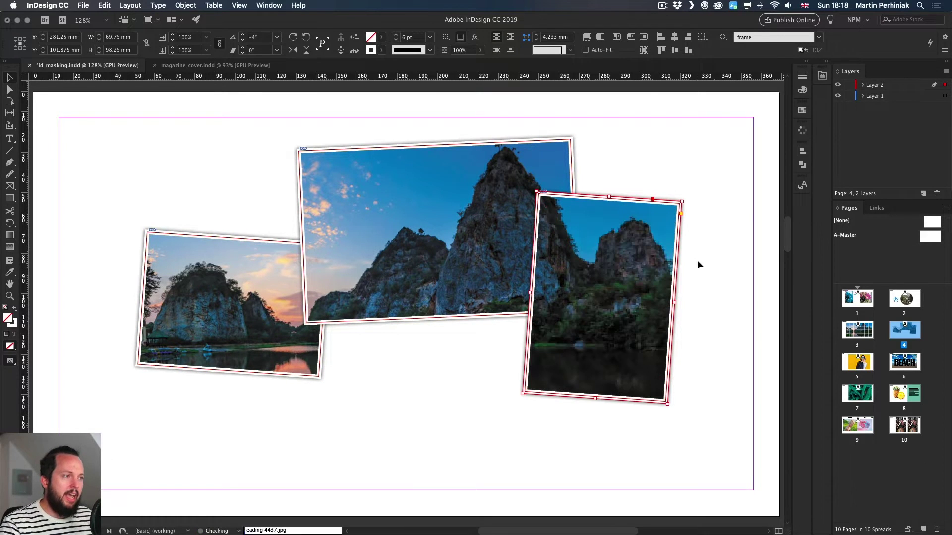
pyautogui.click(700, 258)
pyautogui.press('w')
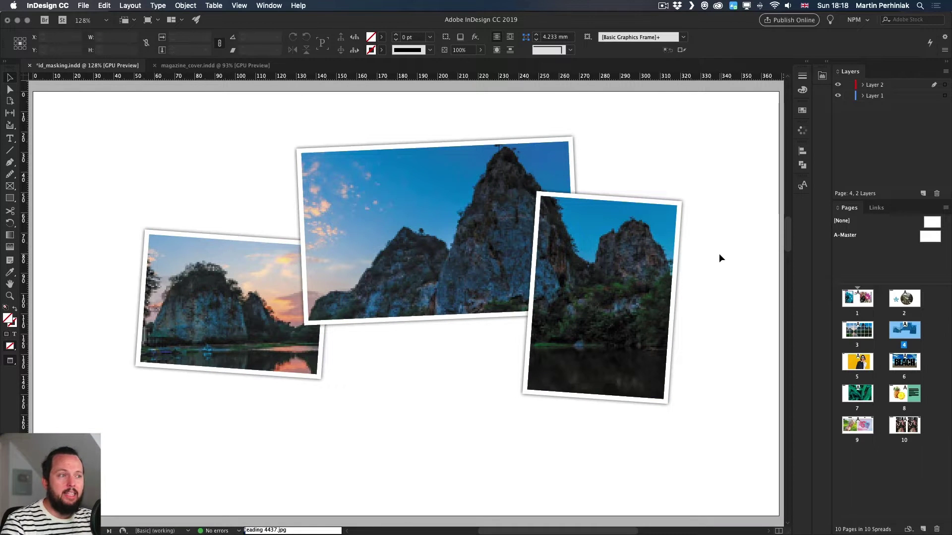
pyautogui.press('w')
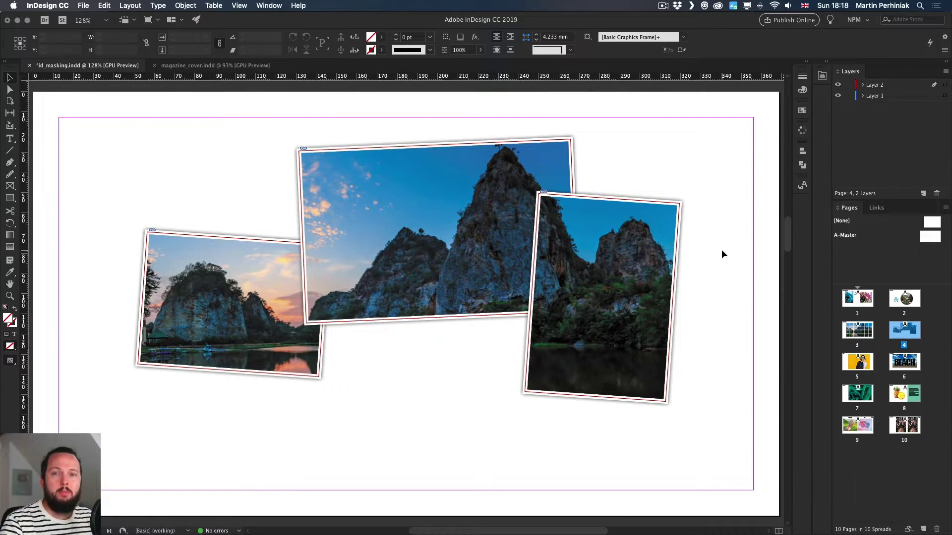
pyautogui.press('w')
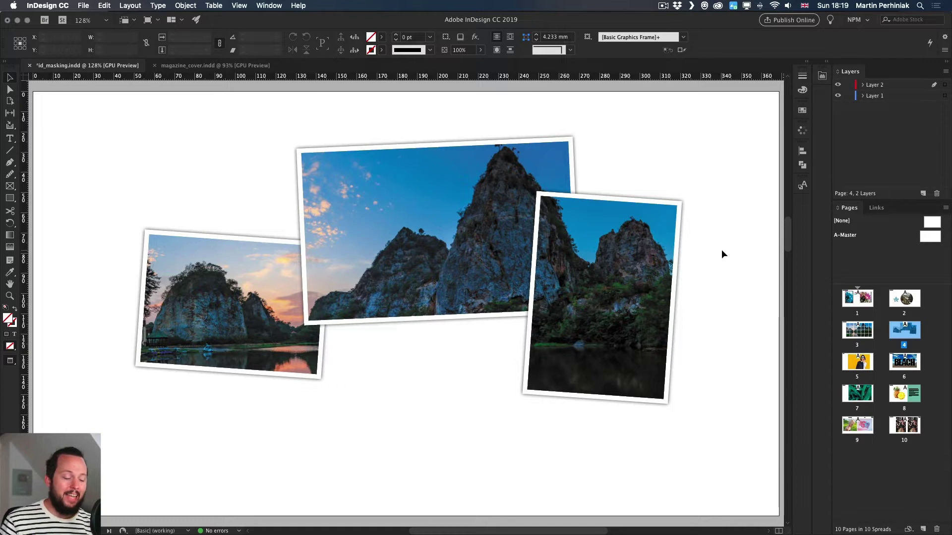
# Go to the Cutout page, look through the pen and pencil tool variants, and activate the Pen tool.
pyautogui.hotkey('shift', 'pagedown')
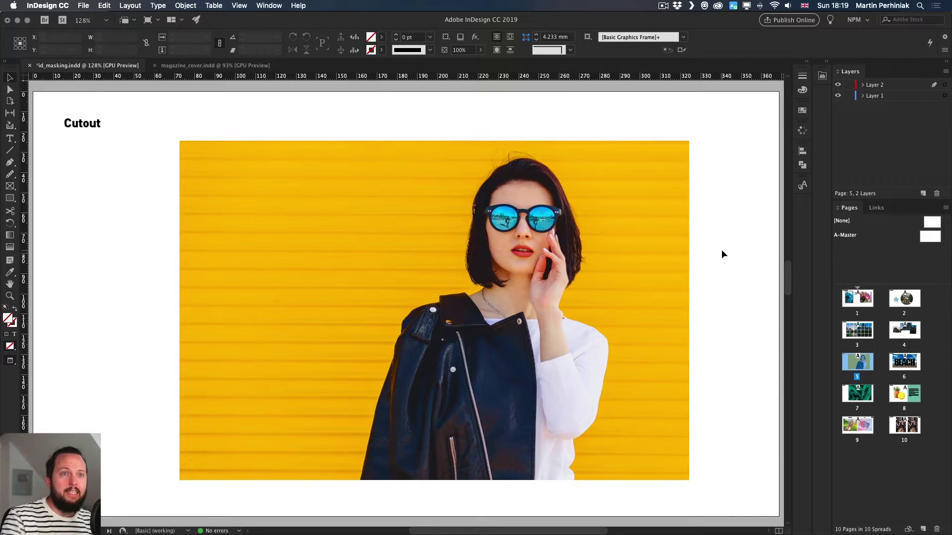
pyautogui.click(9, 165)
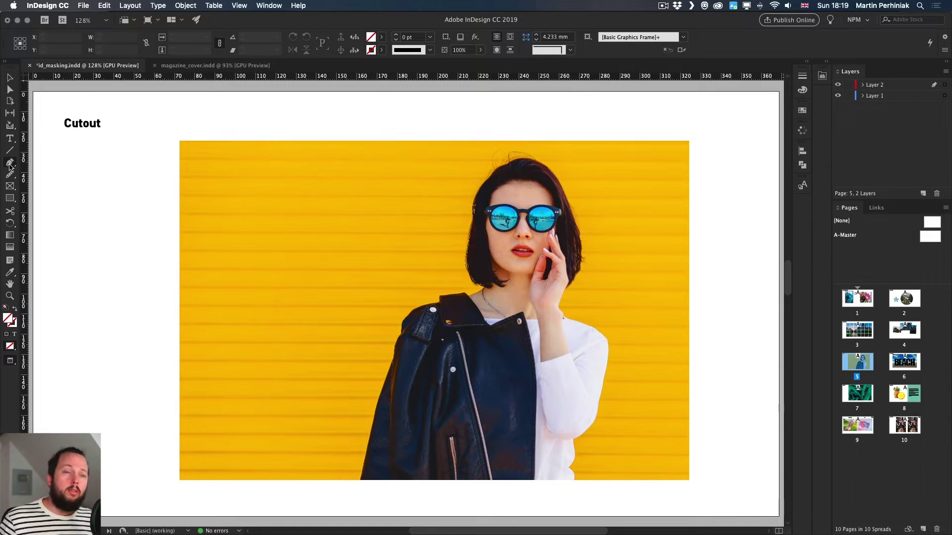
pyautogui.click(10, 165)
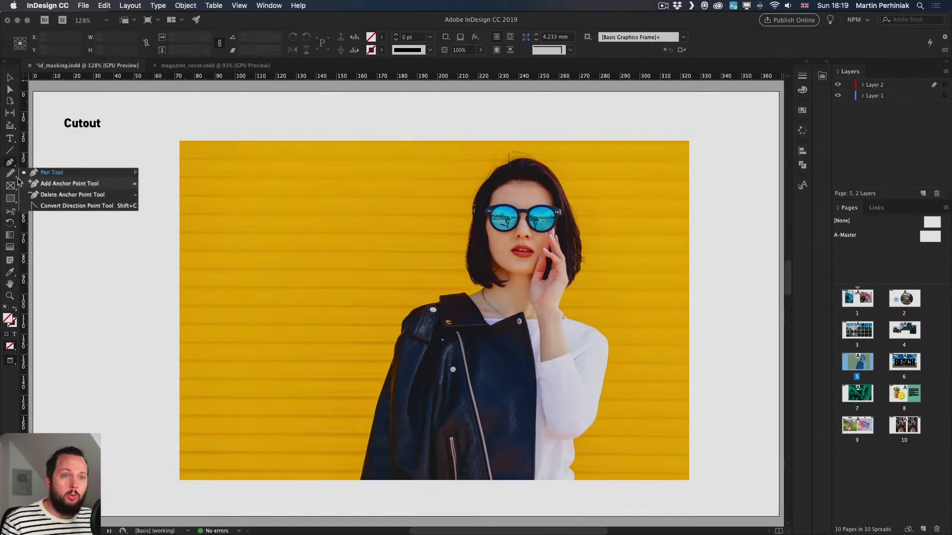
pyautogui.click(9, 174)
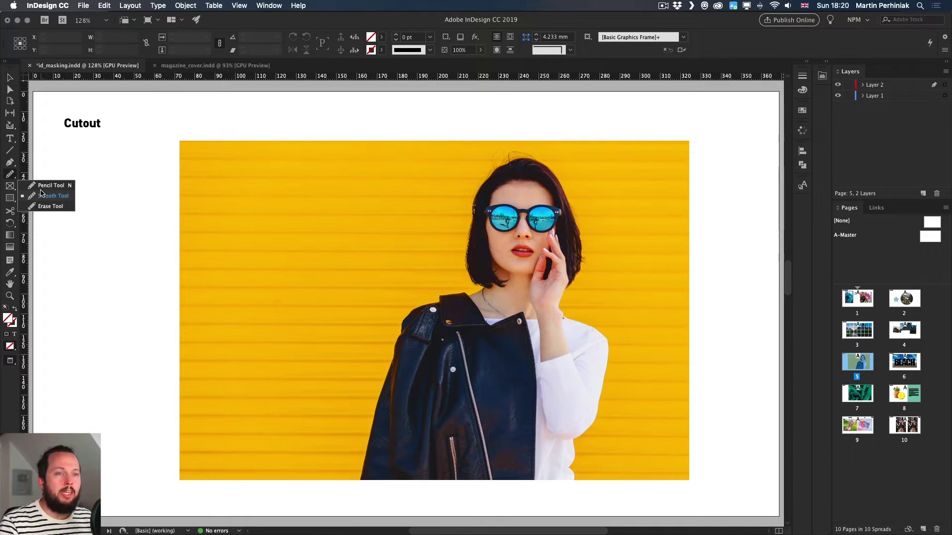
pyautogui.click(12, 166)
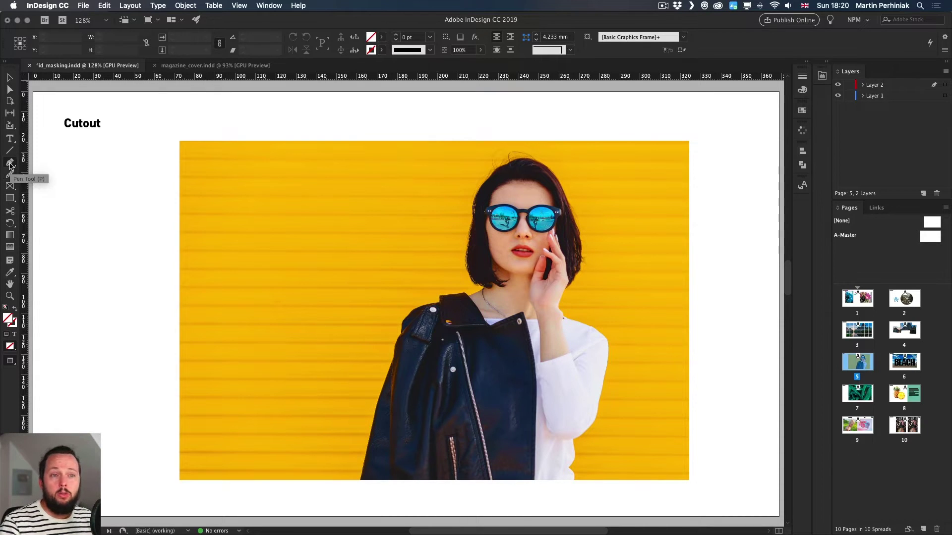
pyautogui.rightClick(11, 166)
pyautogui.click(42, 174)
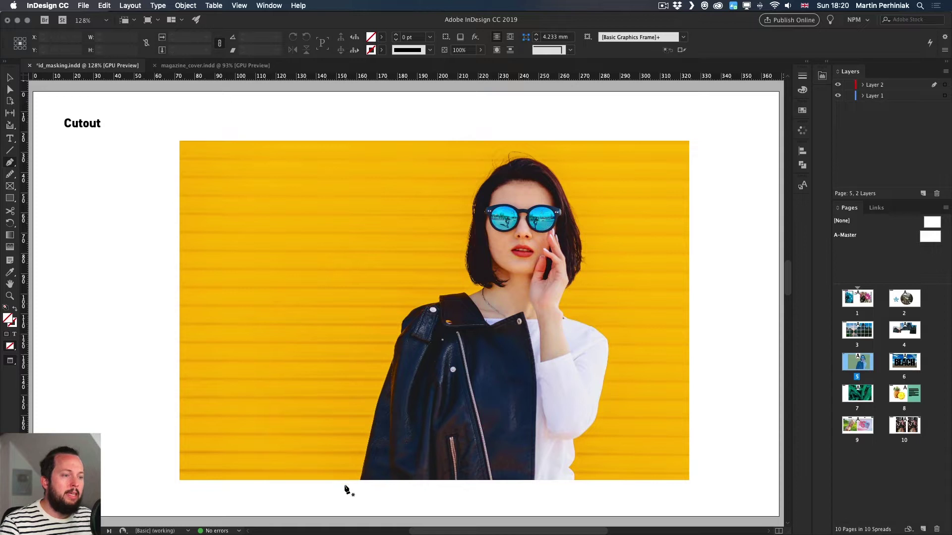
# Draw a closed straight-segment outline about 134 by 165 mm loosely around the woman with the Pen tool.
pyautogui.click(362, 427)
pyautogui.click(356, 448)
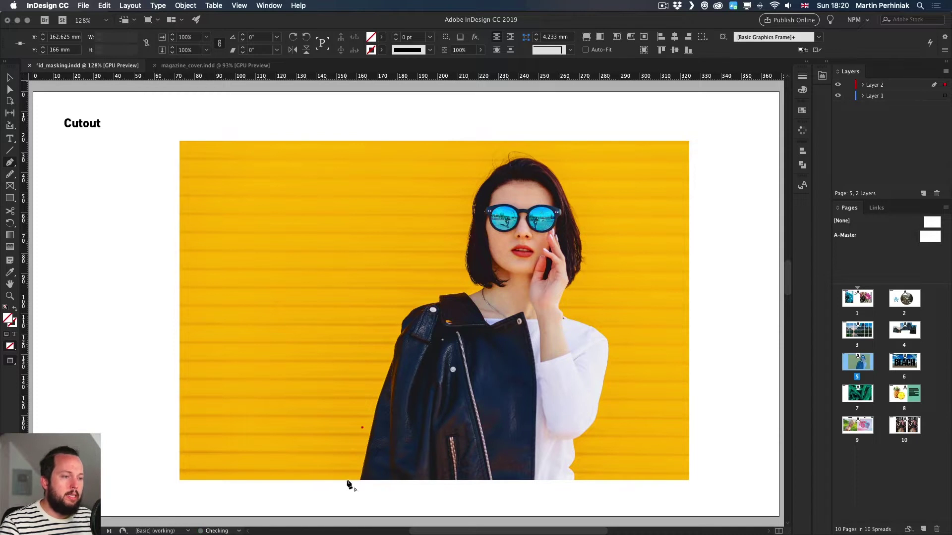
pyautogui.click(350, 468)
pyautogui.click(381, 478)
pyautogui.click(435, 477)
pyautogui.click(495, 462)
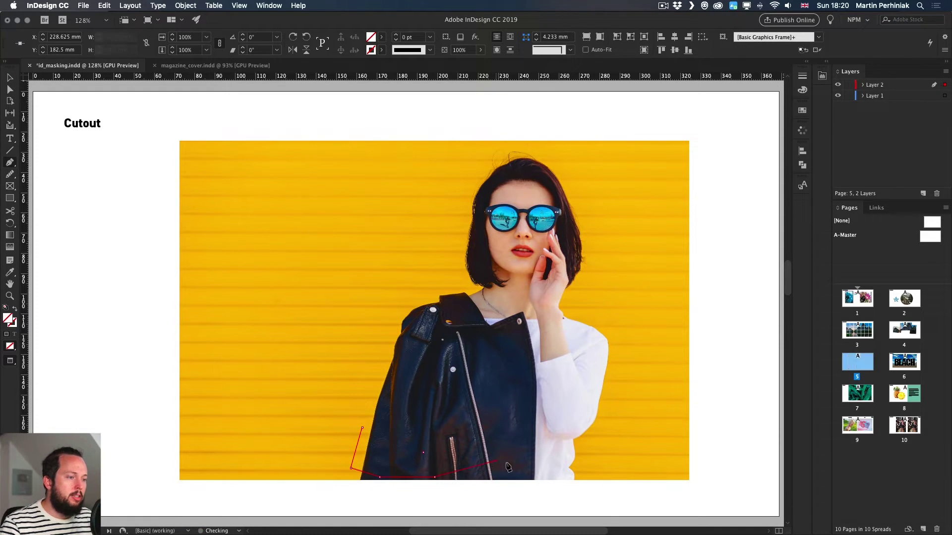
pyautogui.click(537, 470)
pyautogui.click(566, 474)
pyautogui.click(576, 464)
pyautogui.click(579, 446)
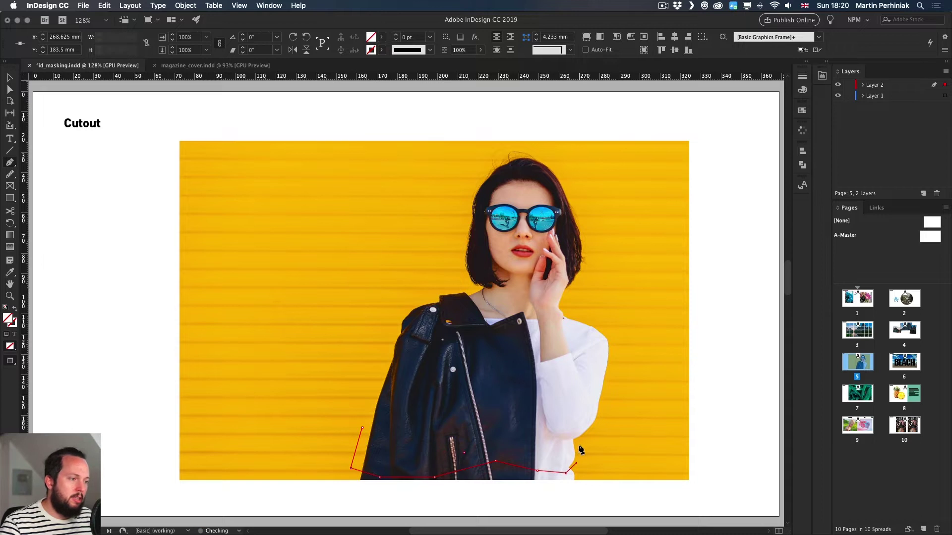
pyautogui.click(597, 434)
pyautogui.click(604, 417)
pyautogui.click(616, 376)
pyautogui.click(622, 318)
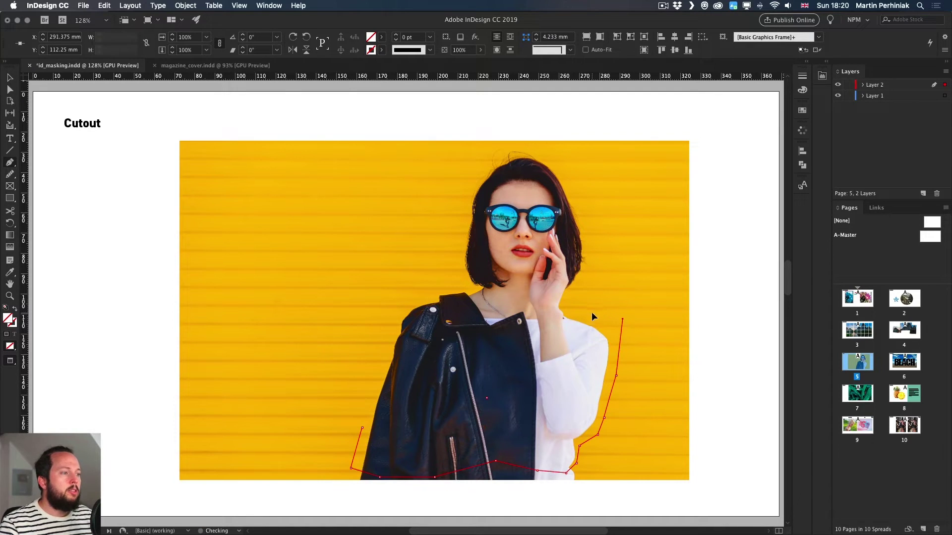
pyautogui.click(592, 313)
pyautogui.click(566, 301)
pyautogui.click(583, 284)
pyautogui.click(599, 233)
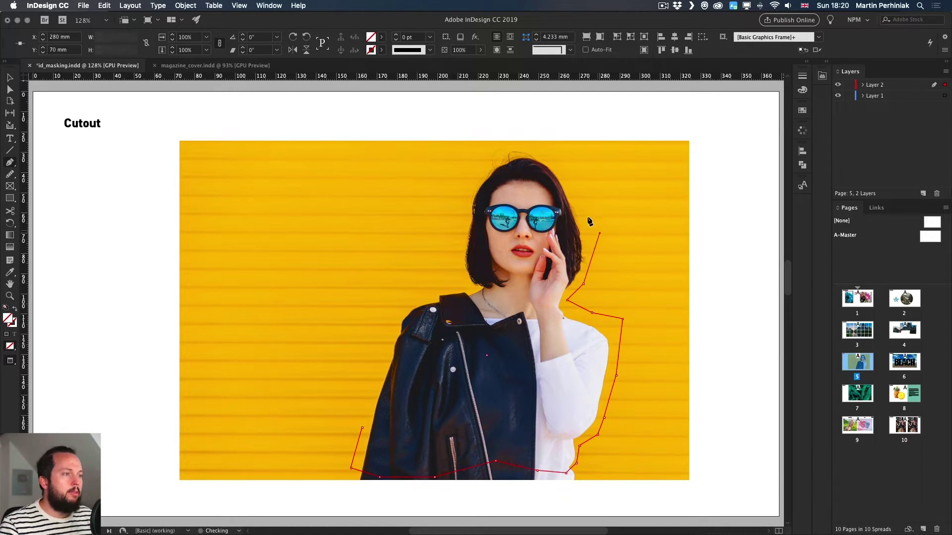
pyautogui.click(580, 198)
pyautogui.click(565, 161)
pyautogui.click(549, 148)
pyautogui.click(512, 144)
pyautogui.click(487, 151)
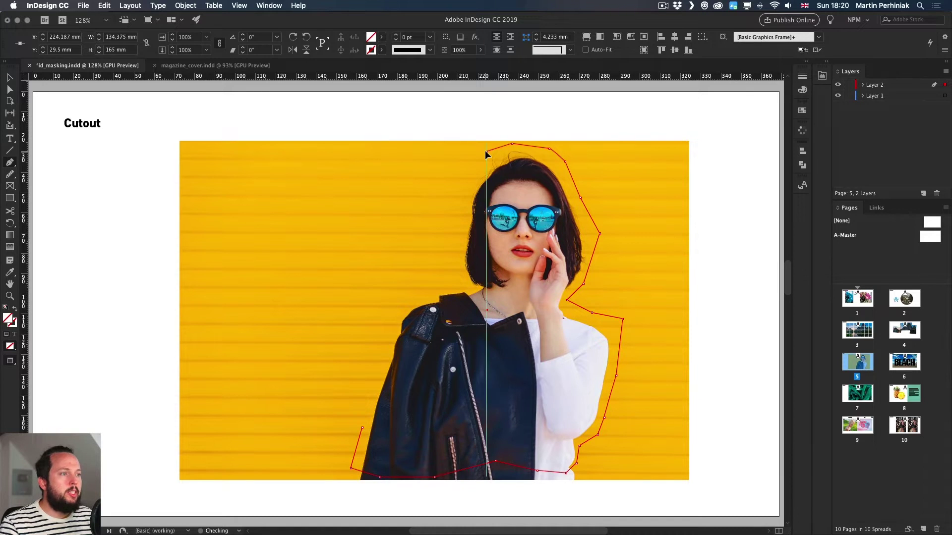
pyautogui.click(473, 181)
pyautogui.click(457, 208)
pyautogui.click(464, 241)
pyautogui.click(454, 262)
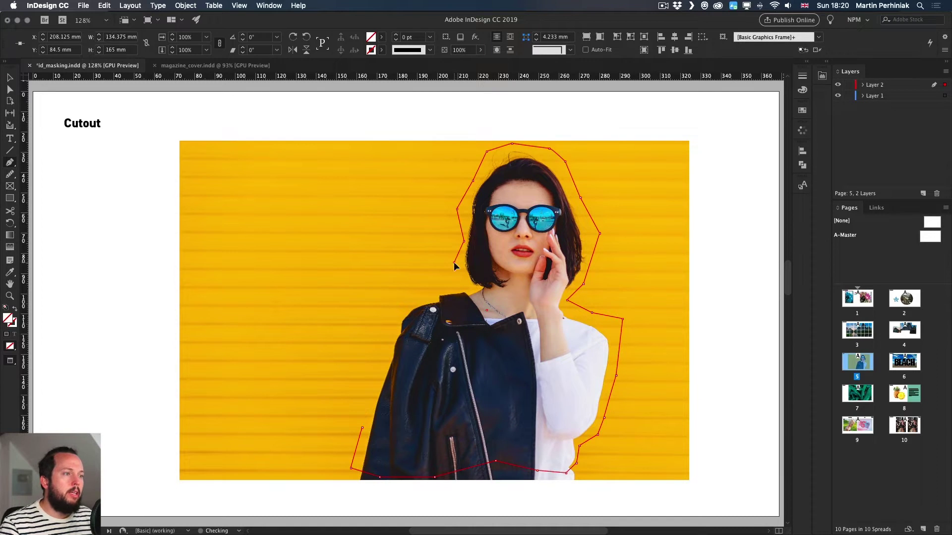
pyautogui.click(461, 287)
pyautogui.click(438, 296)
pyautogui.click(417, 296)
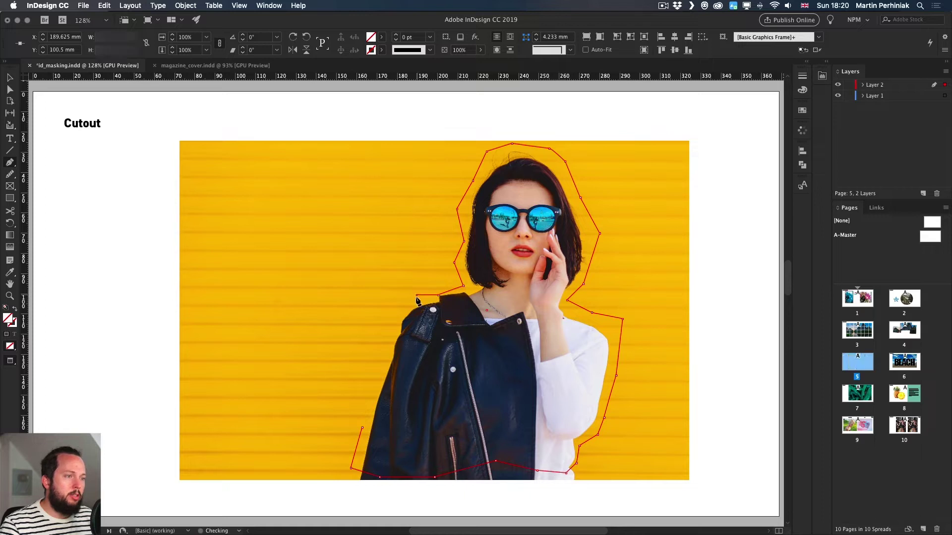
pyautogui.click(406, 310)
pyautogui.click(394, 320)
pyautogui.click(377, 351)
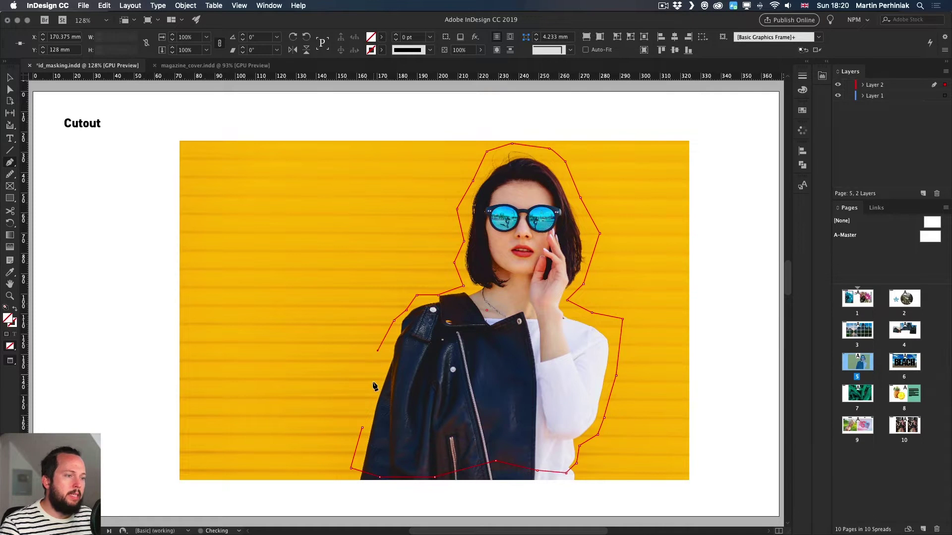
pyautogui.click(362, 427)
# Cut the photo with the yellow background and paste it in place into the drawn outline around the woman.
pyautogui.press('v')
pyautogui.click(568, 297)
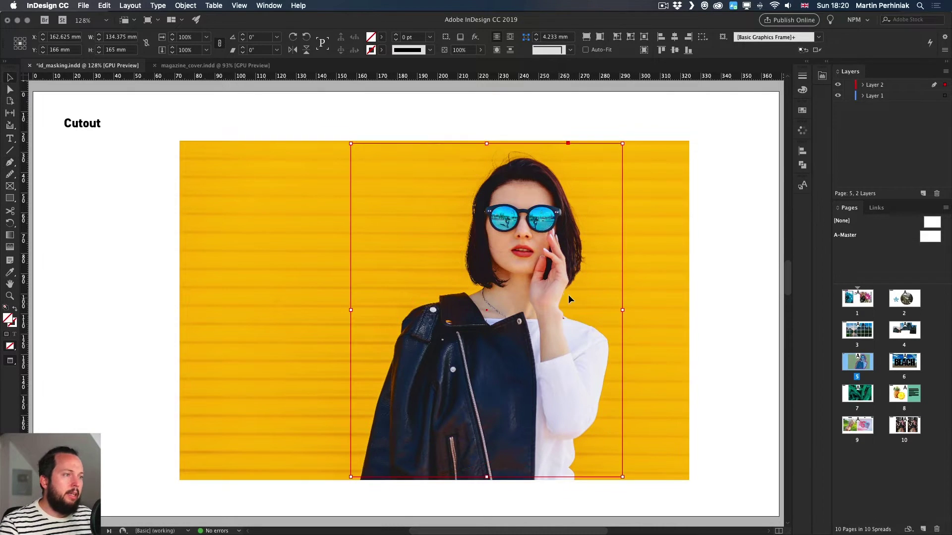
pyautogui.click(683, 203)
pyautogui.press('super+x')
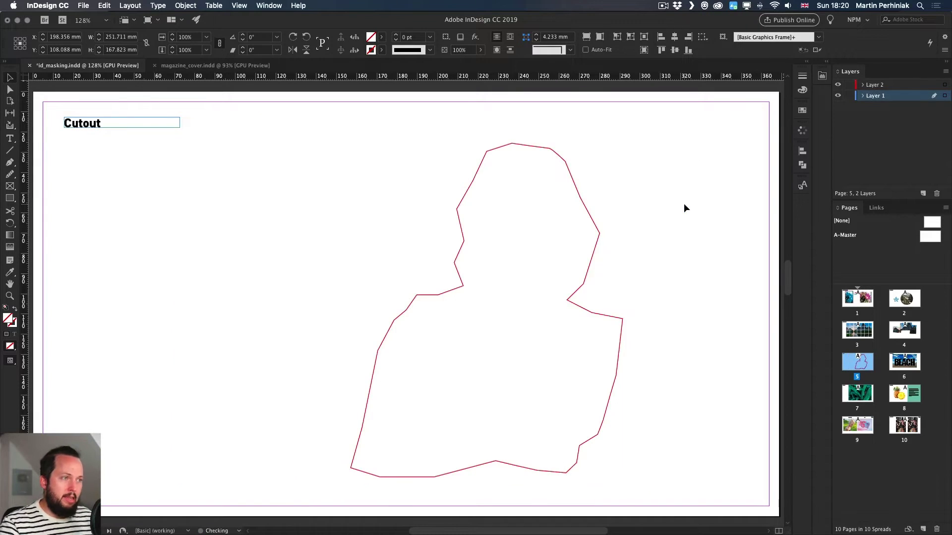
pyautogui.click(593, 219)
pyautogui.press('super+alt+v')
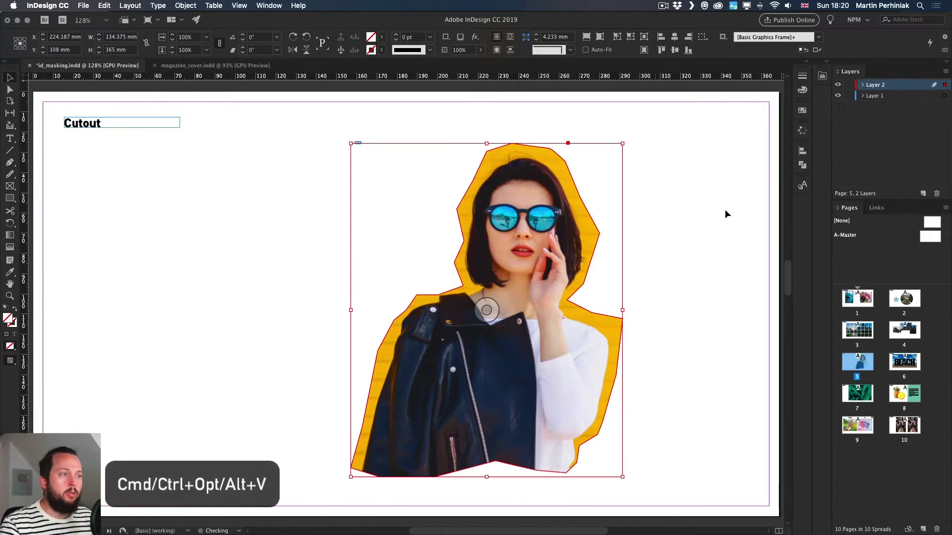
pyautogui.click(726, 209)
# Apply the object style "frame" to the cutout of the woman and check it in preview mode.
pyautogui.click(563, 247)
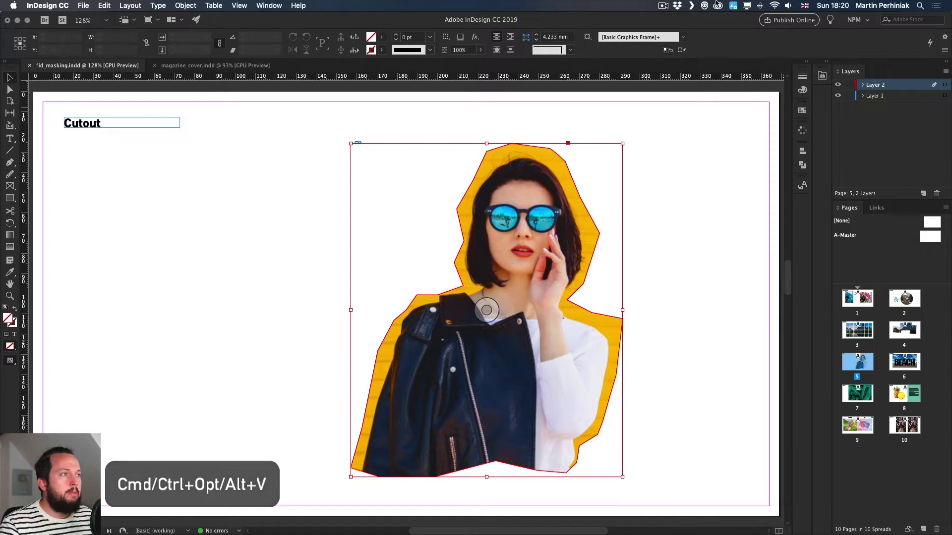
pyautogui.click(820, 40)
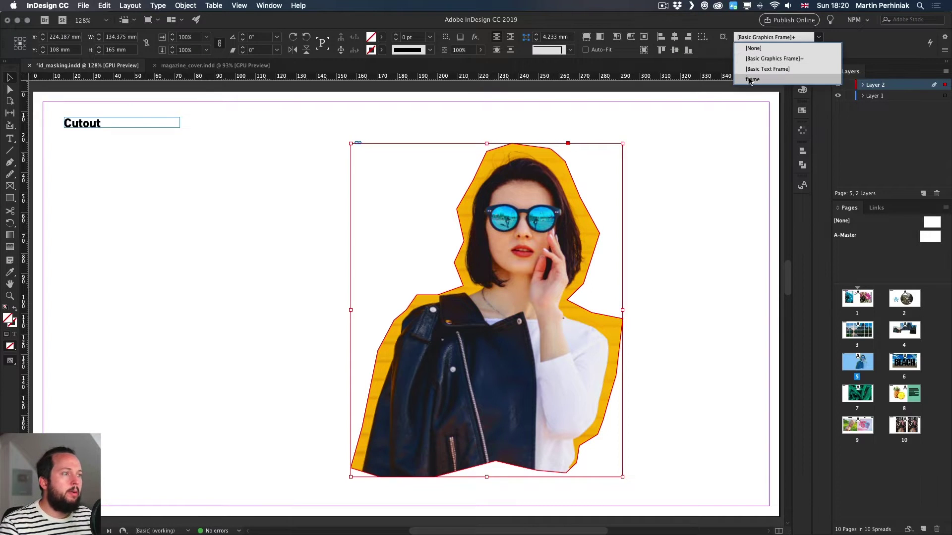
pyautogui.click(750, 78)
pyautogui.click(665, 195)
pyautogui.press('w')
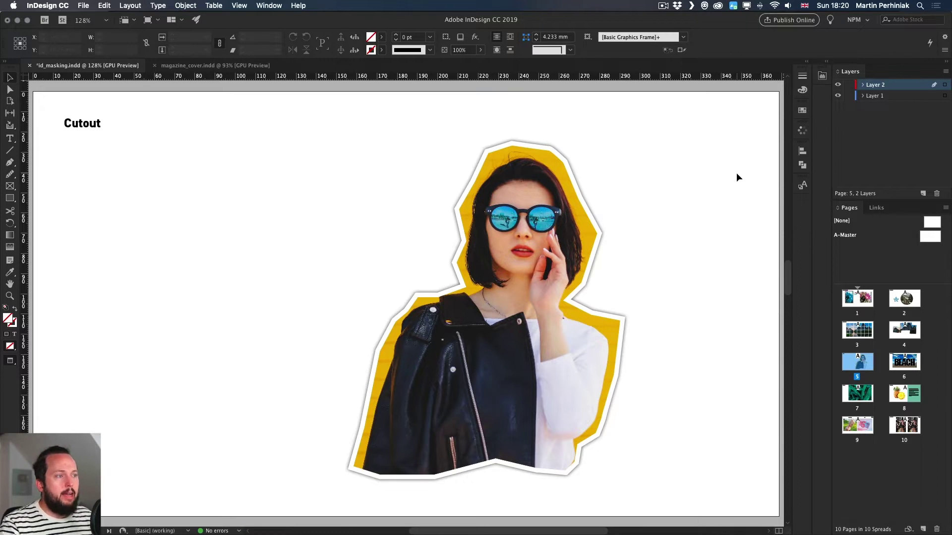
# Paste the full photo back onto the page, scale down the styled cutout, and arrange the two side by side.
pyautogui.click(490, 309)
pyautogui.click(718, 268)
pyautogui.press('super+z')
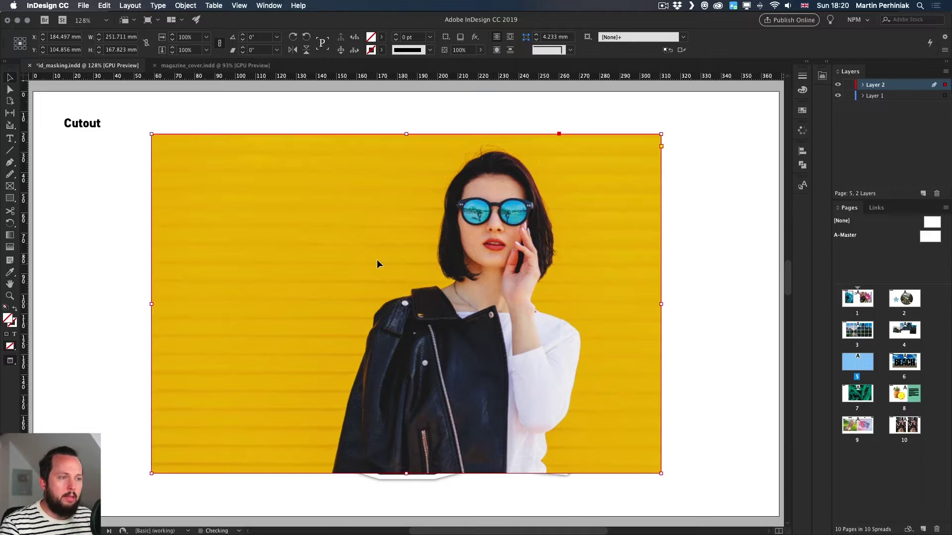
pyautogui.moveTo(377, 263); pyautogui.dragTo(724, 232)
pyautogui.moveTo(761, 139); pyautogui.dragTo(713, 189)
pyautogui.click(548, 209)
pyautogui.click(529, 209)
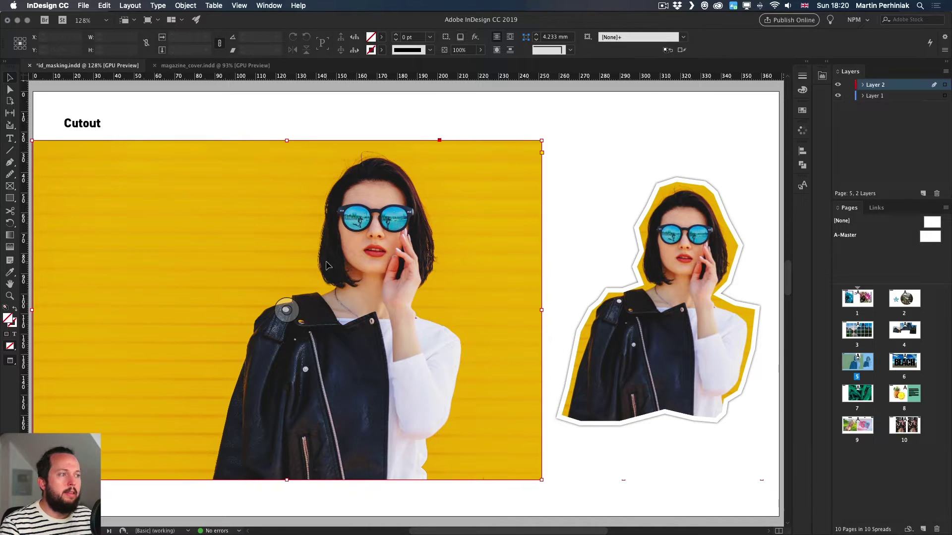
pyautogui.moveTo(254, 227)
pyautogui.mouseDown()
pyautogui.moveTo(282, 230)
pyautogui.moveTo(255, 220)
pyautogui.mouseUp()
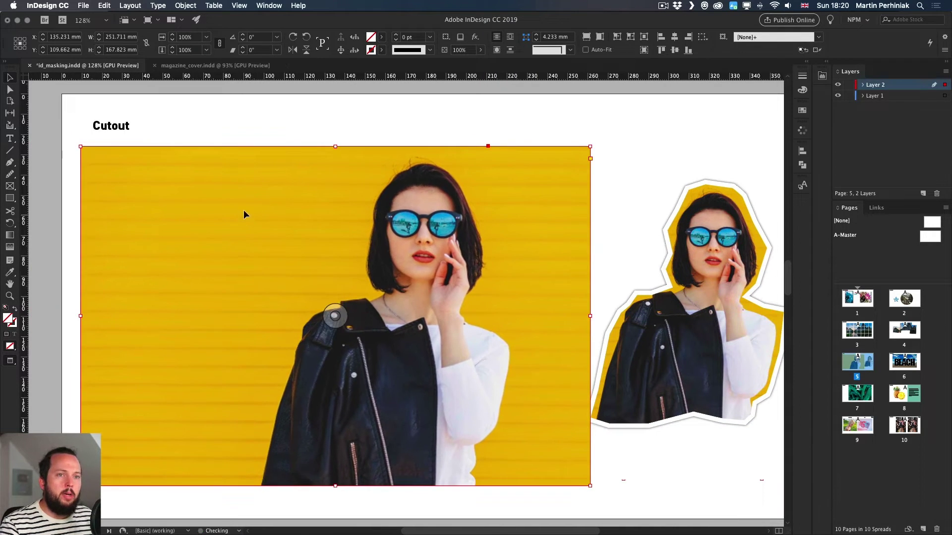
# Draw a freehand outline about 132 by 158 mm around the woman with the Pencil tool and close its path.
pyautogui.click(13, 173)
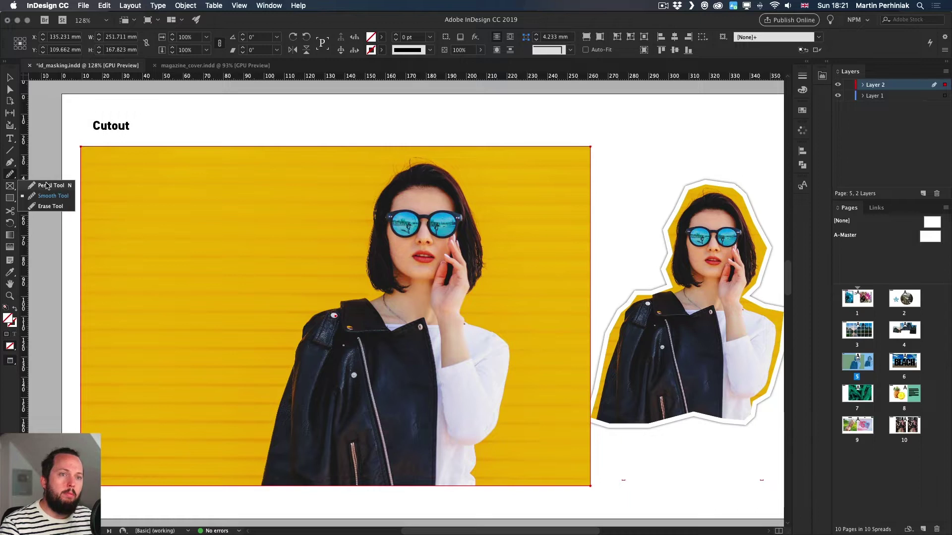
pyautogui.moveTo(255, 466)
pyautogui.mouseDown()
pyautogui.moveTo(301, 313)
pyautogui.moveTo(357, 289)
pyautogui.moveTo(369, 187)
pyautogui.moveTo(393, 163)
pyautogui.moveTo(453, 171)
pyautogui.moveTo(491, 242)
pyautogui.moveTo(473, 310)
pyautogui.moveTo(515, 346)
pyautogui.moveTo(506, 433)
pyautogui.moveTo(487, 478)
pyautogui.moveTo(254, 471)
pyautogui.mouseUp()
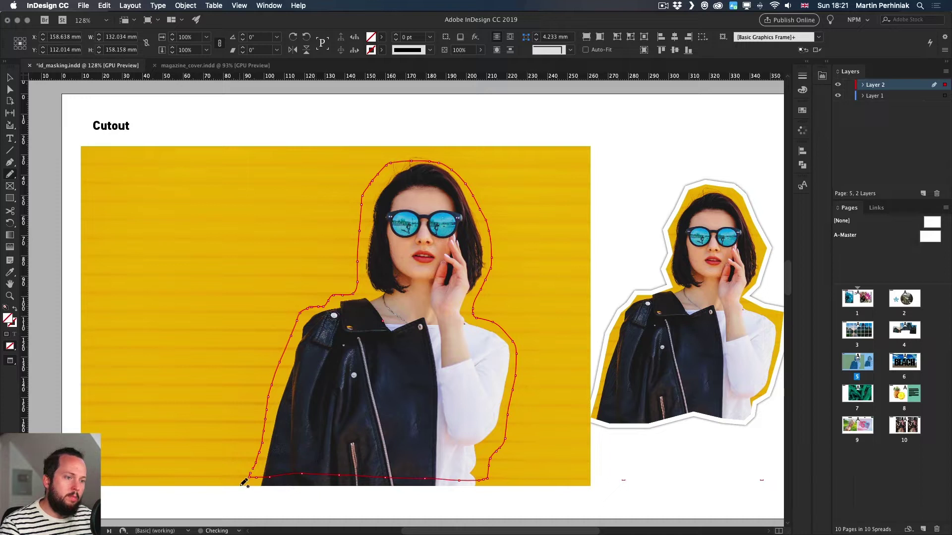
pyautogui.press('a')
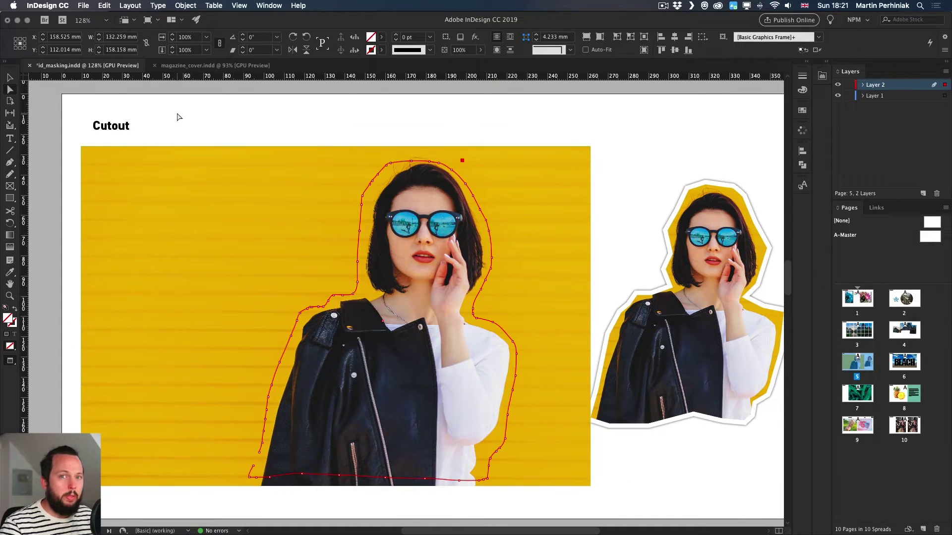
pyautogui.click(182, 6)
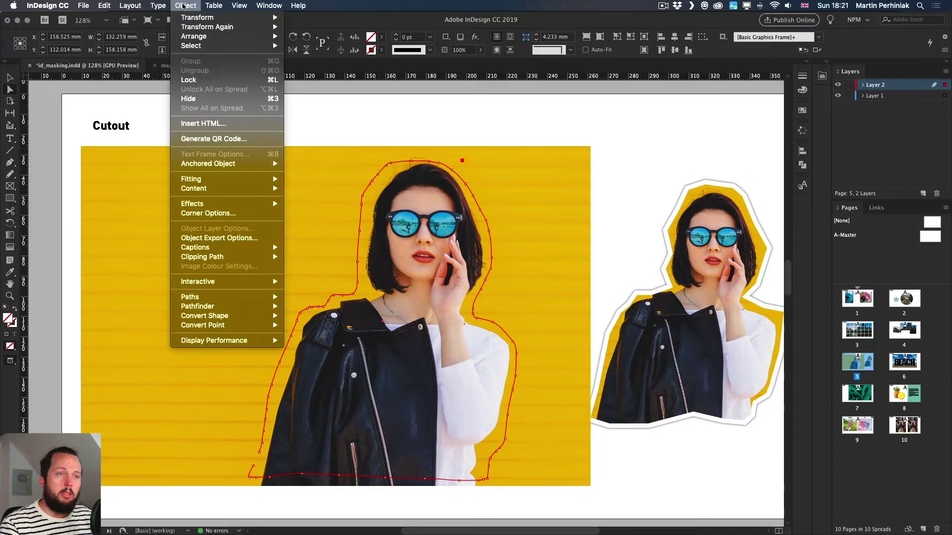
pyautogui.moveTo(230, 297)
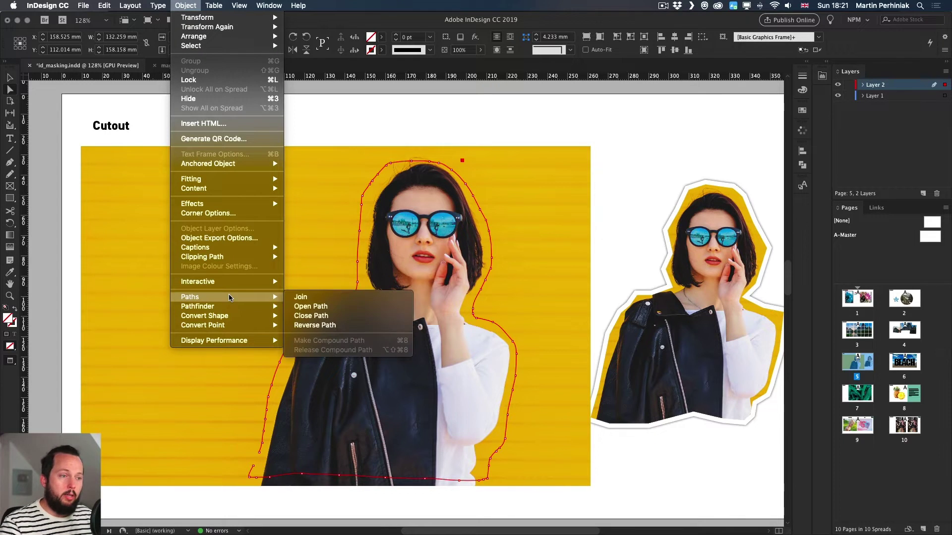
pyautogui.click(327, 316)
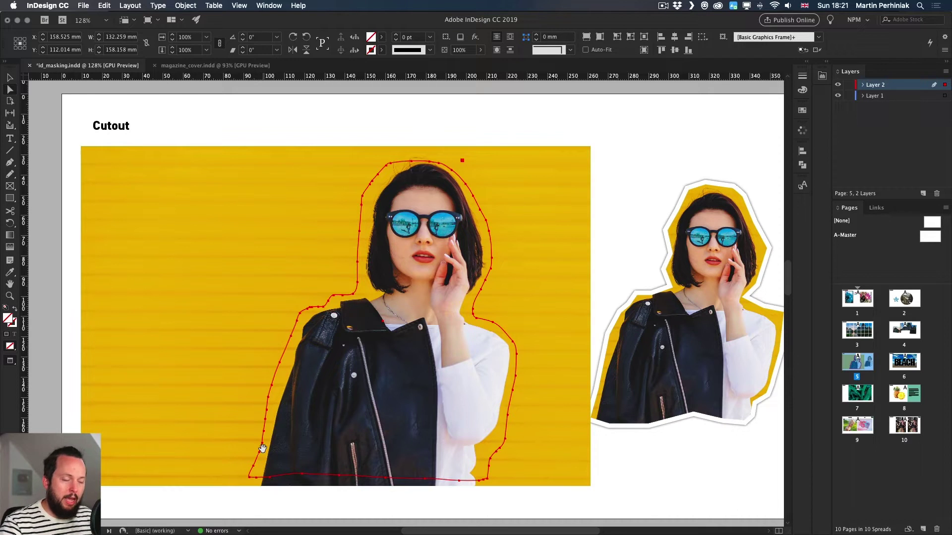
# Cut the full photo with the yellow background and paste it in place into the freehand outline.
pyautogui.press('v')
pyautogui.press('w')
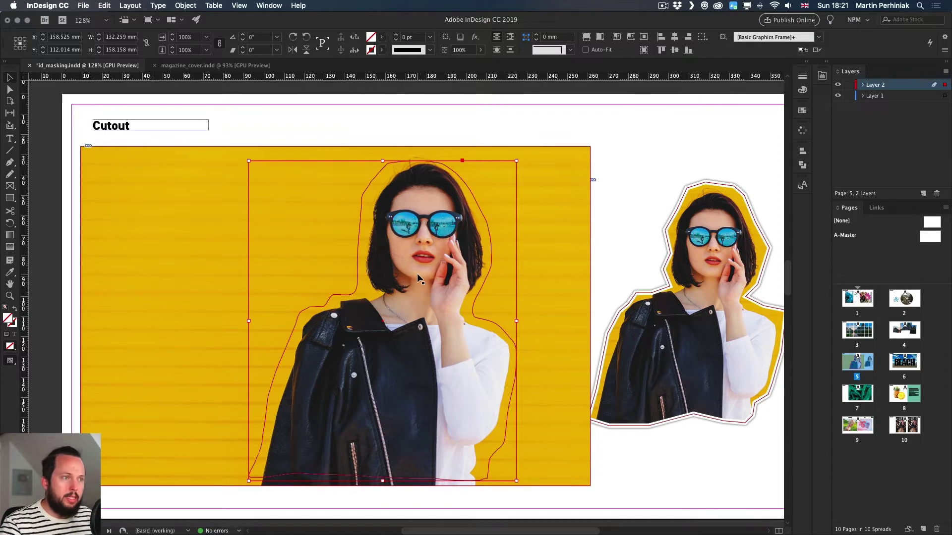
pyautogui.click(566, 201)
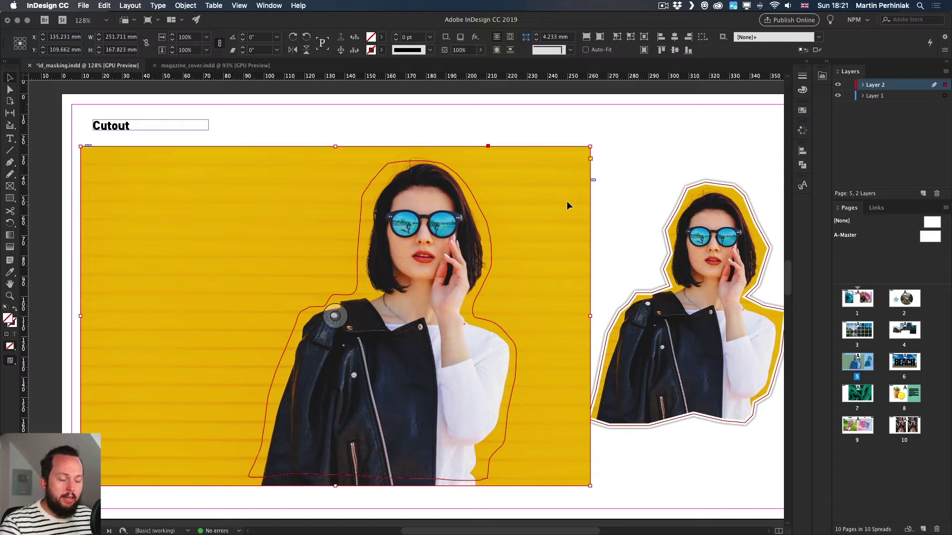
pyautogui.press('BackSpace')
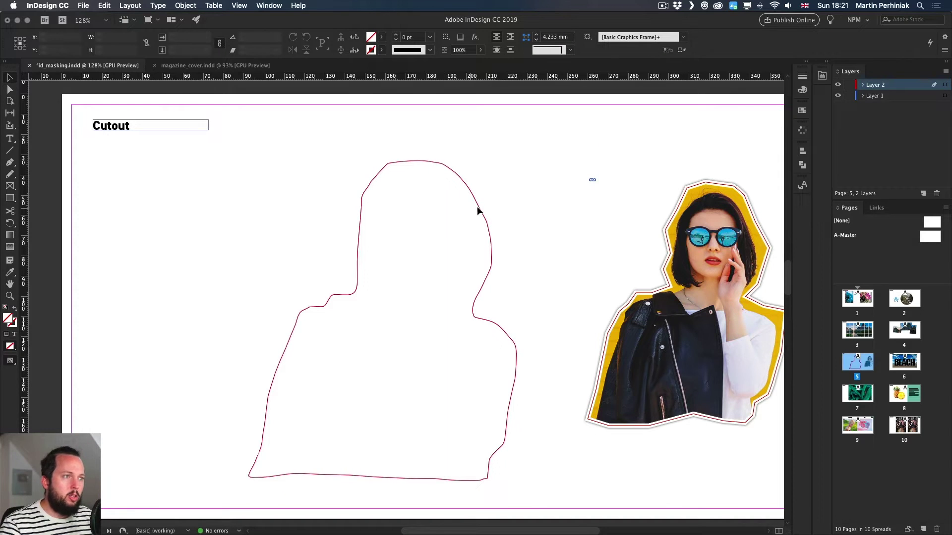
pyautogui.click(477, 207)
pyautogui.press('super+alt+v')
# Apply the object style "frame" to the freehand cutout of the woman.
pyautogui.click(776, 37)
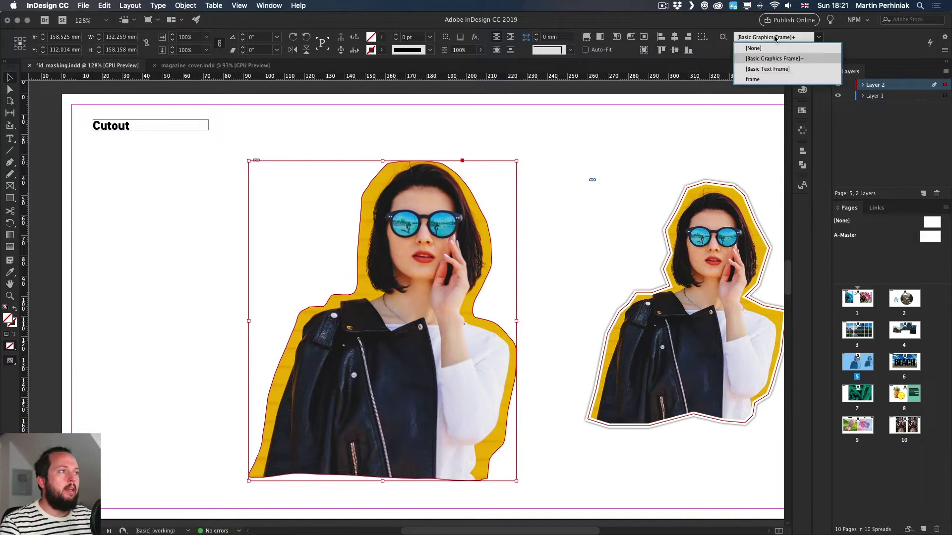
pyautogui.click(746, 80)
pyautogui.click(579, 133)
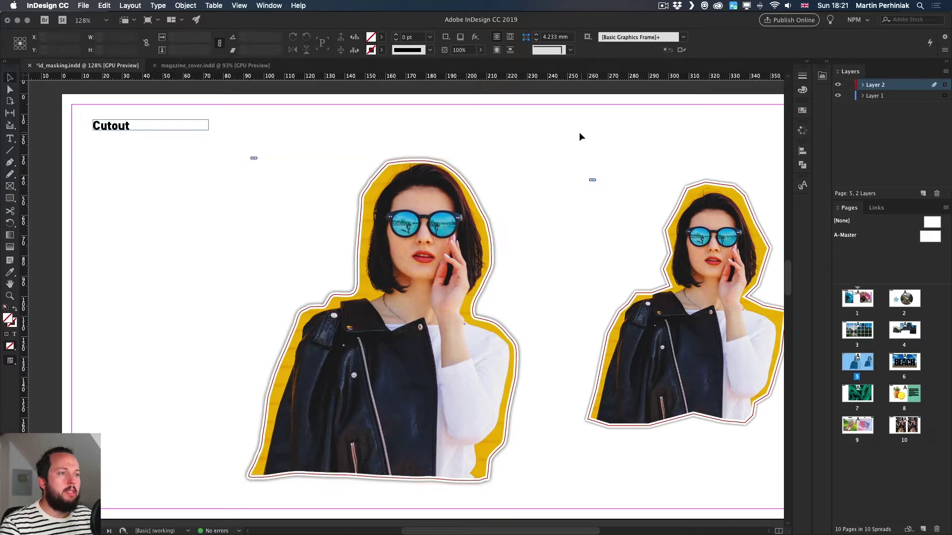
# Arrange the two cutouts side by side and enlarge the straight-edged one to about 127 by 156 mm.
pyautogui.moveTo(396, 238); pyautogui.dragTo(309, 238)
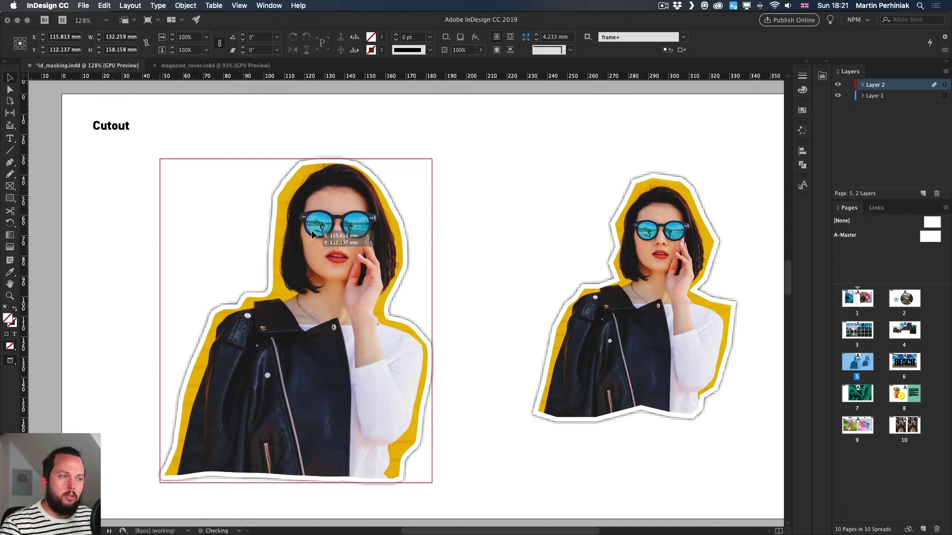
pyautogui.moveTo(666, 202); pyautogui.dragTo(596, 219)
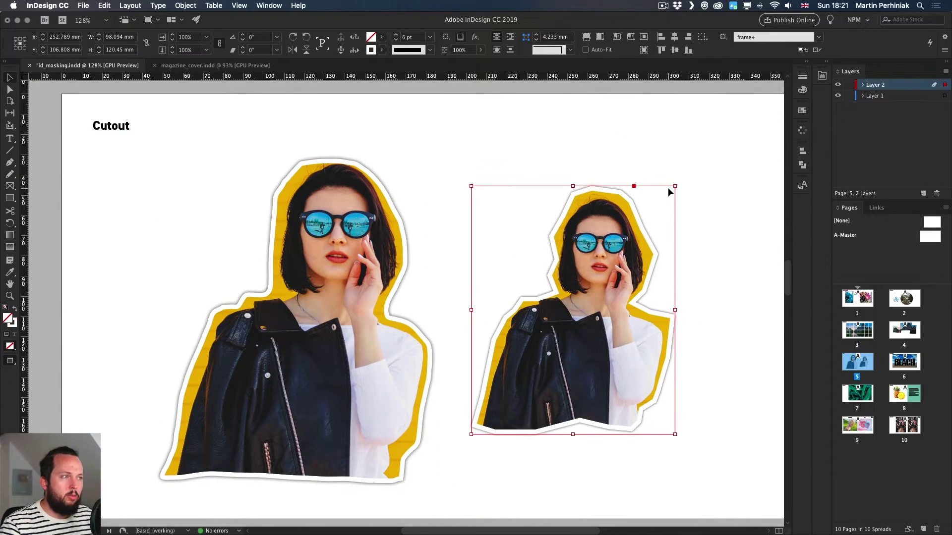
pyautogui.moveTo(699, 158); pyautogui.dragTo(703, 160)
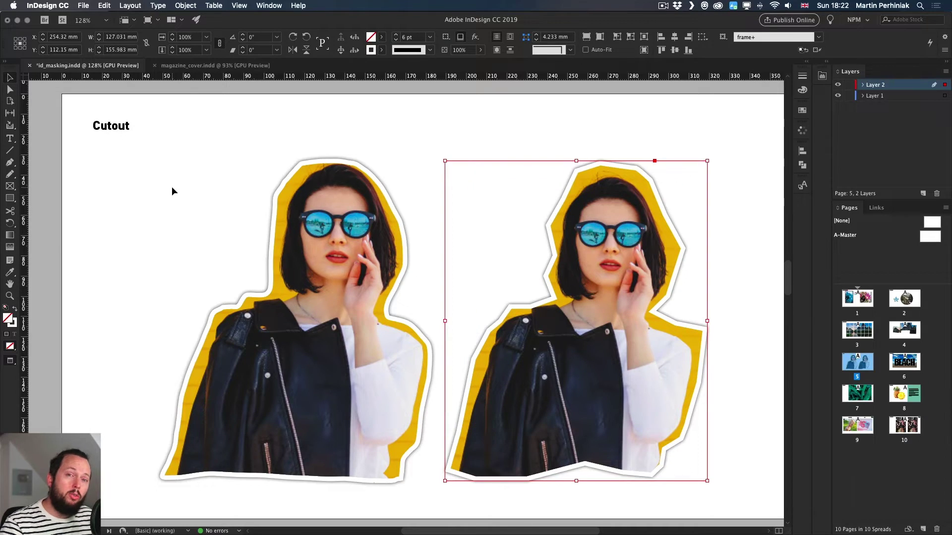
# Smooth the straight-edged cutout's outline from the shoulder up beside the head with the Smooth tool, and review that tool's preferences.
pyautogui.click(10, 175)
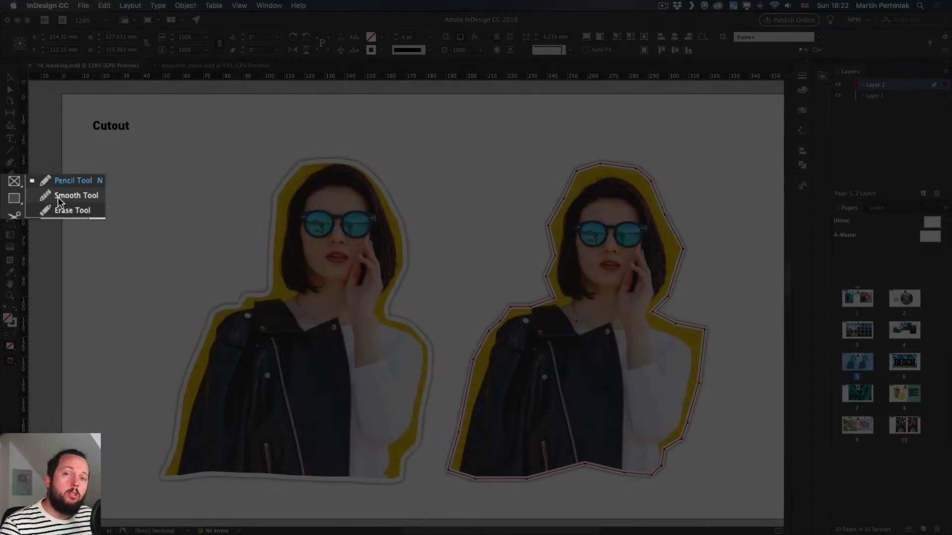
pyautogui.click(57, 197)
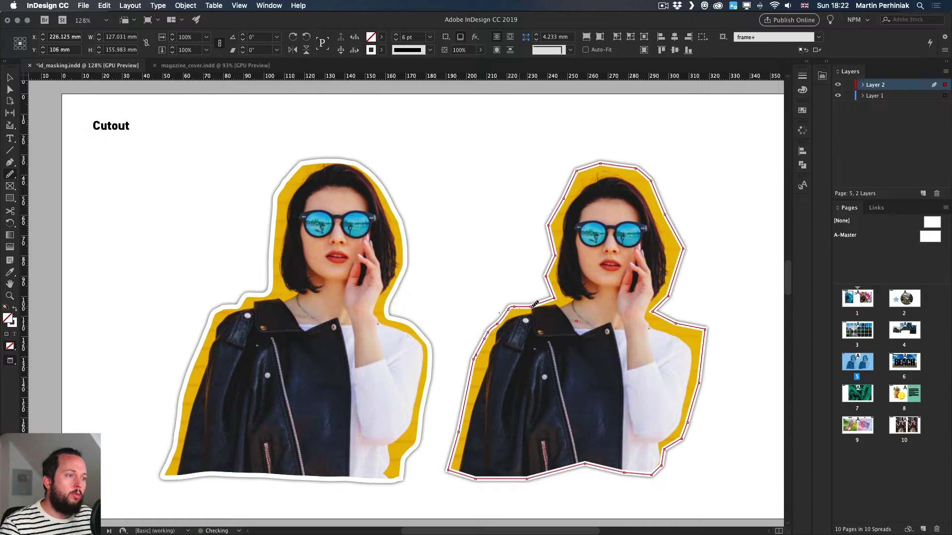
pyautogui.moveTo(529, 306)
pyautogui.mouseDown()
pyautogui.moveTo(555, 294)
pyautogui.moveTo(544, 299)
pyautogui.moveTo(536, 273)
pyautogui.moveTo(540, 297)
pyautogui.moveTo(546, 259)
pyautogui.moveTo(548, 277)
pyautogui.moveTo(563, 243)
pyautogui.moveTo(549, 273)
pyautogui.moveTo(557, 197)
pyautogui.moveTo(549, 233)
pyautogui.moveTo(554, 214)
pyautogui.moveTo(575, 202)
pyautogui.moveTo(546, 238)
pyautogui.moveTo(585, 167)
pyautogui.moveTo(574, 176)
pyautogui.moveTo(597, 183)
pyautogui.moveTo(572, 185)
pyautogui.moveTo(588, 170)
pyautogui.moveTo(565, 180)
pyautogui.mouseUp()
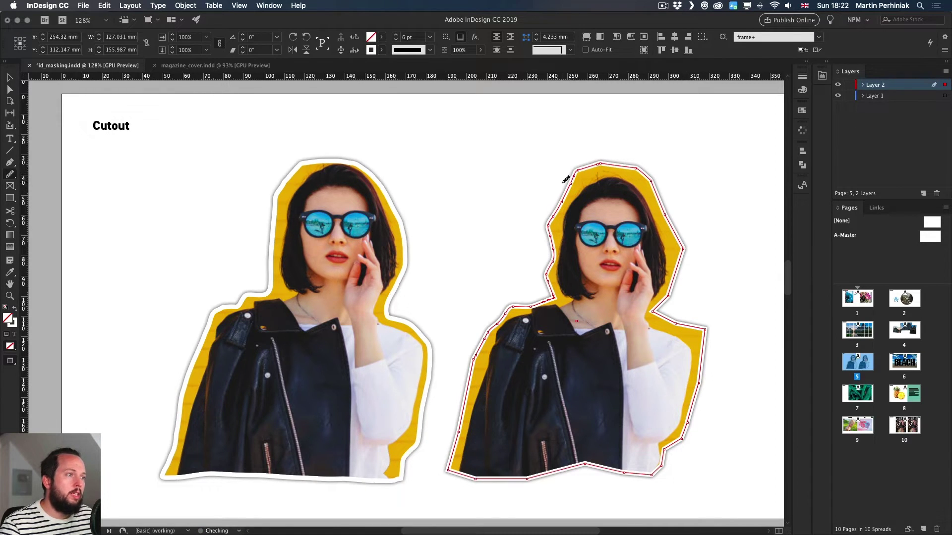
pyautogui.press('v')
pyautogui.click(743, 172)
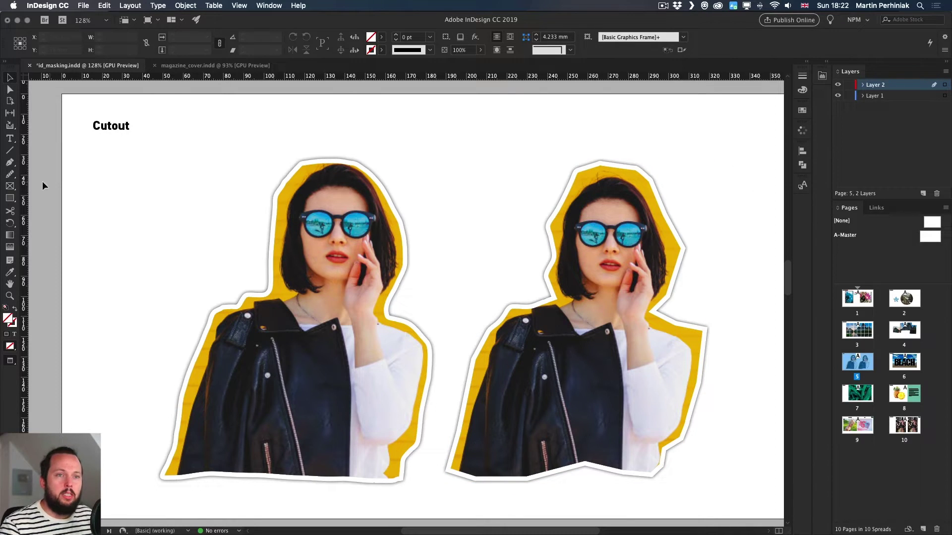
pyautogui.doubleClick(9, 175)
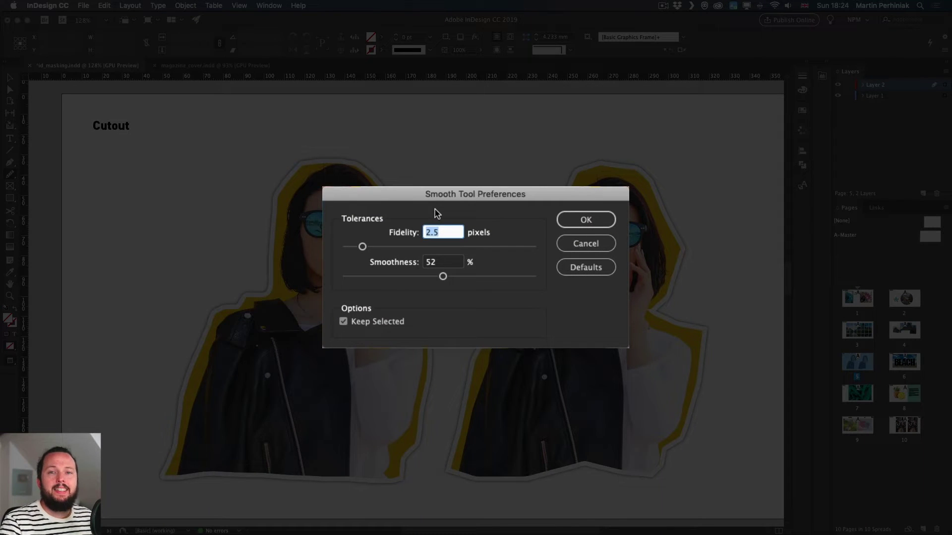
pyautogui.press('Return')
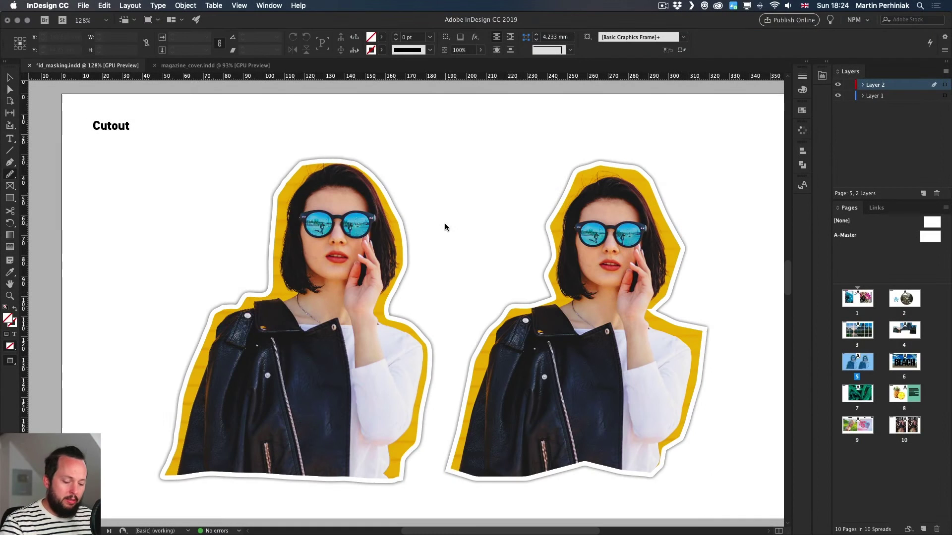
# Convert the BEACH text on page 6 into outlines.
pyautogui.hotkey('shift', 'pagedown')
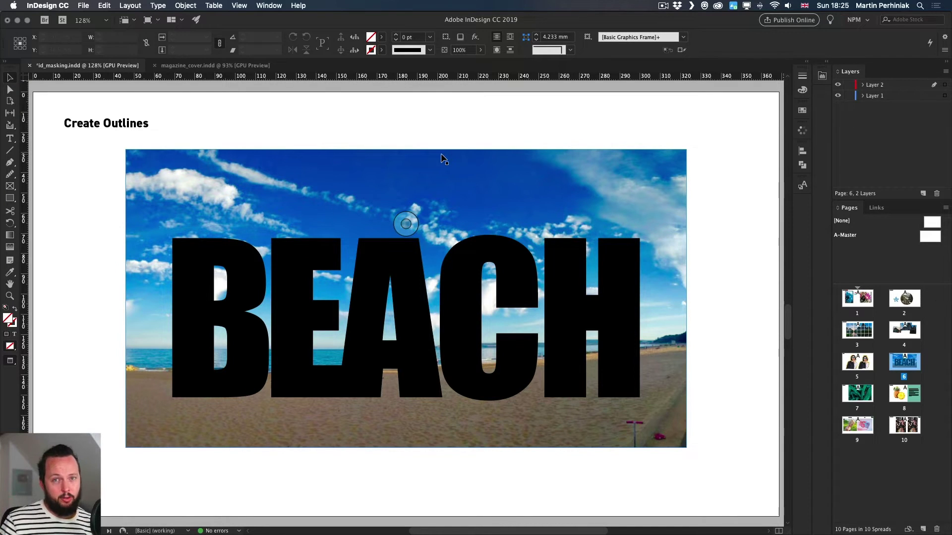
pyautogui.click(485, 296)
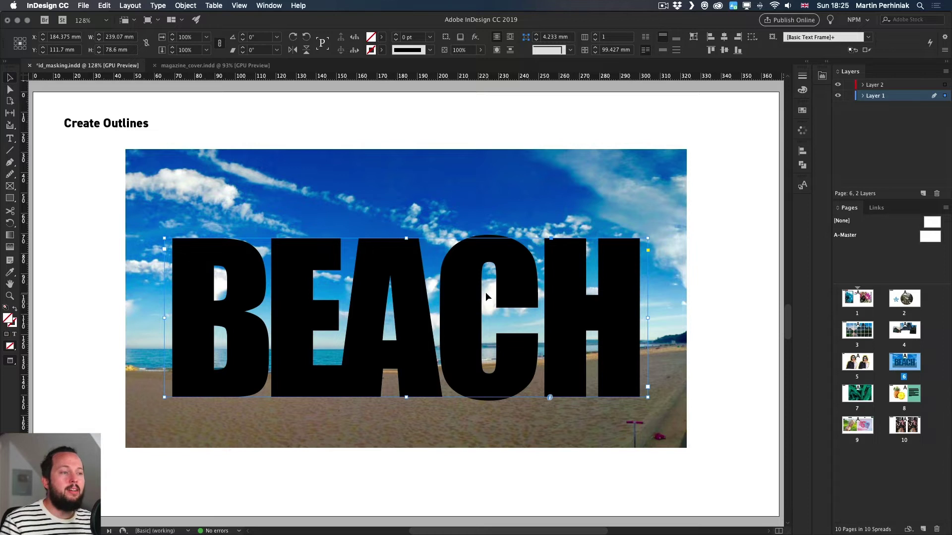
pyautogui.doubleClick(457, 295)
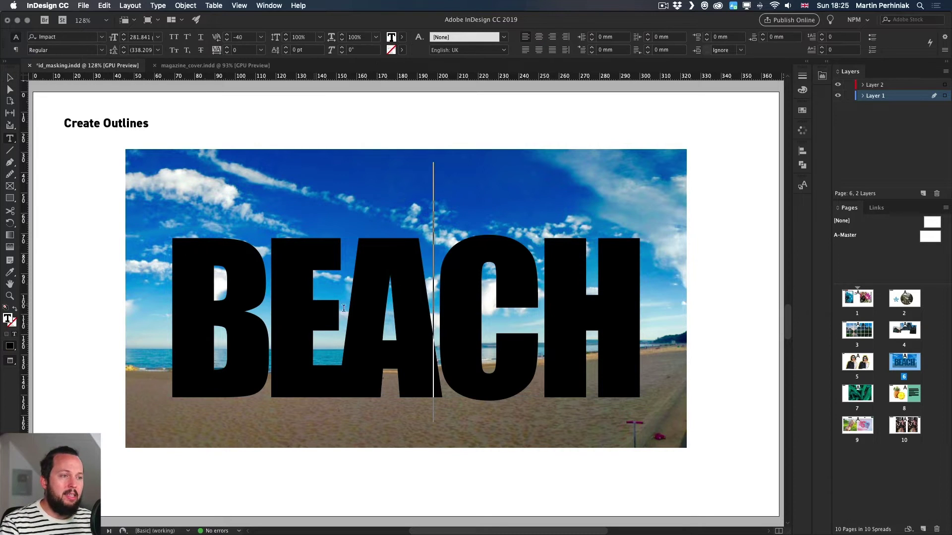
pyautogui.moveTo(346, 317); pyautogui.dragTo(586, 325)
pyautogui.press('Escape')
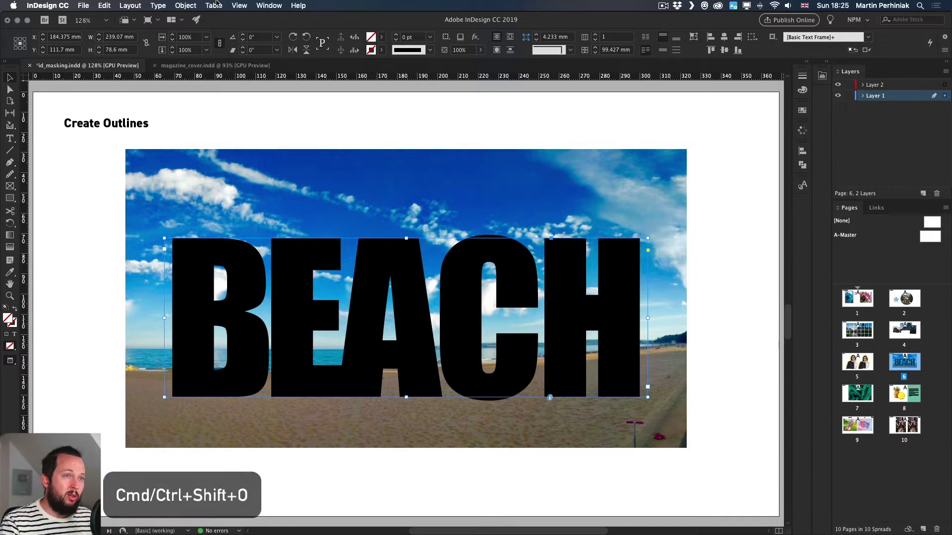
pyautogui.click(160, 6)
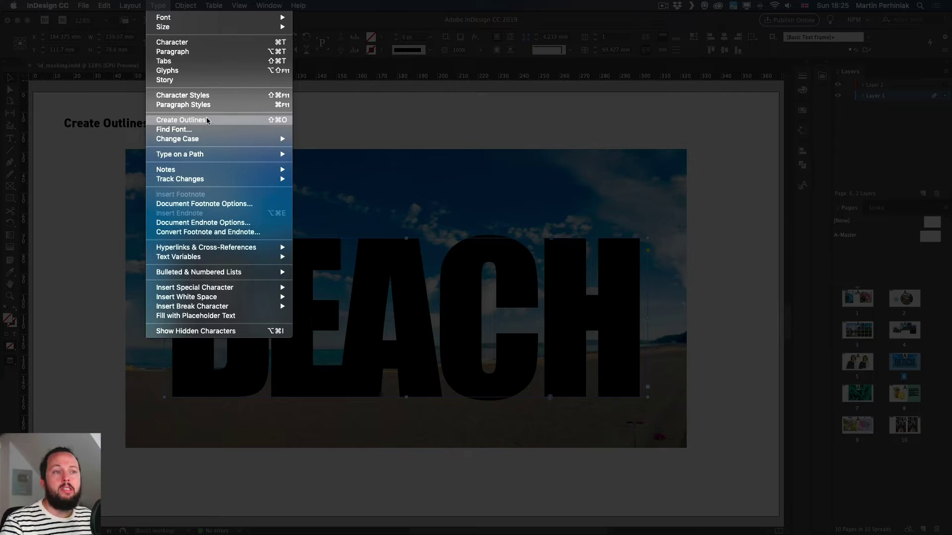
pyautogui.click(204, 121)
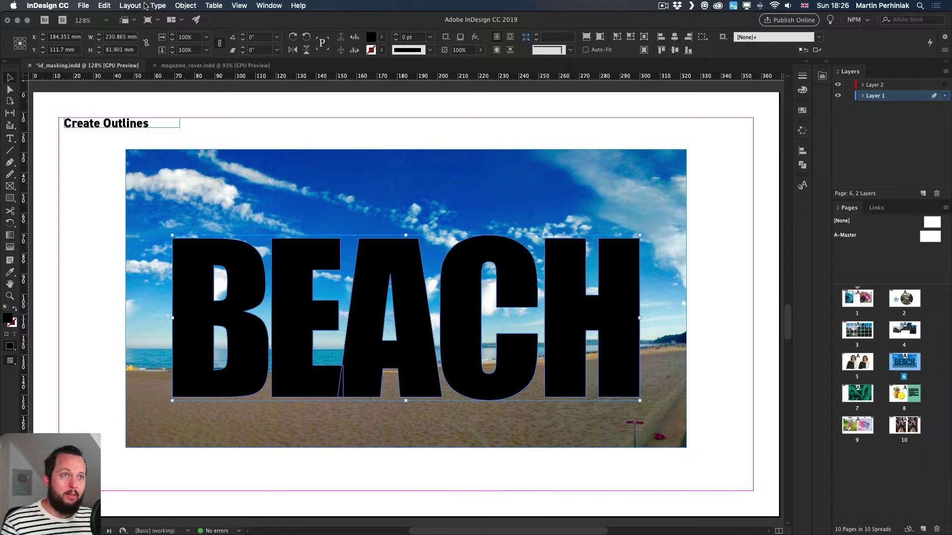
pyautogui.click(178, 6)
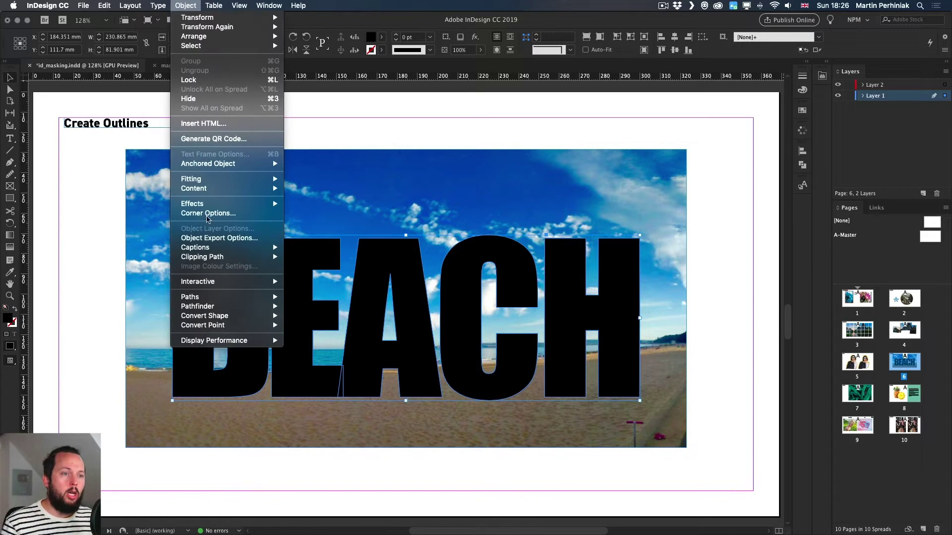
pyautogui.moveTo(216, 296)
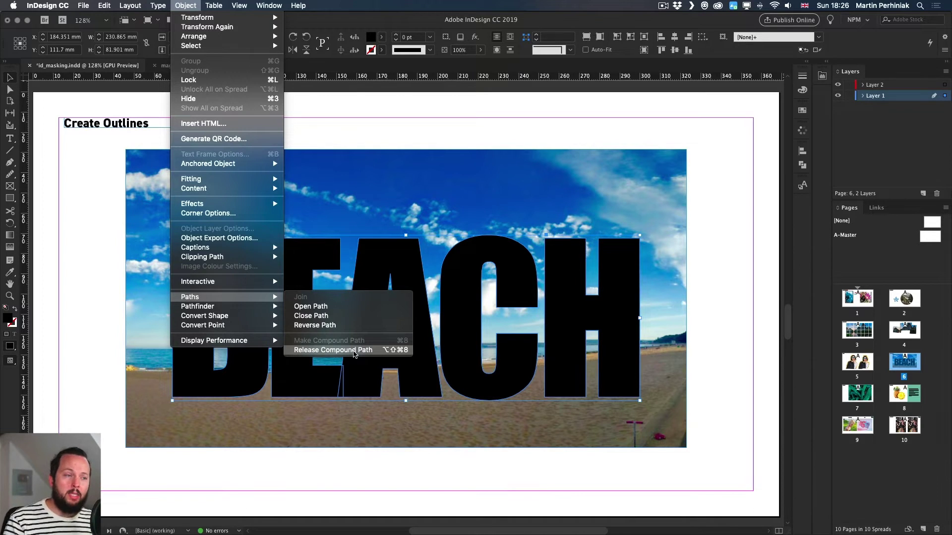
pyautogui.click(724, 349)
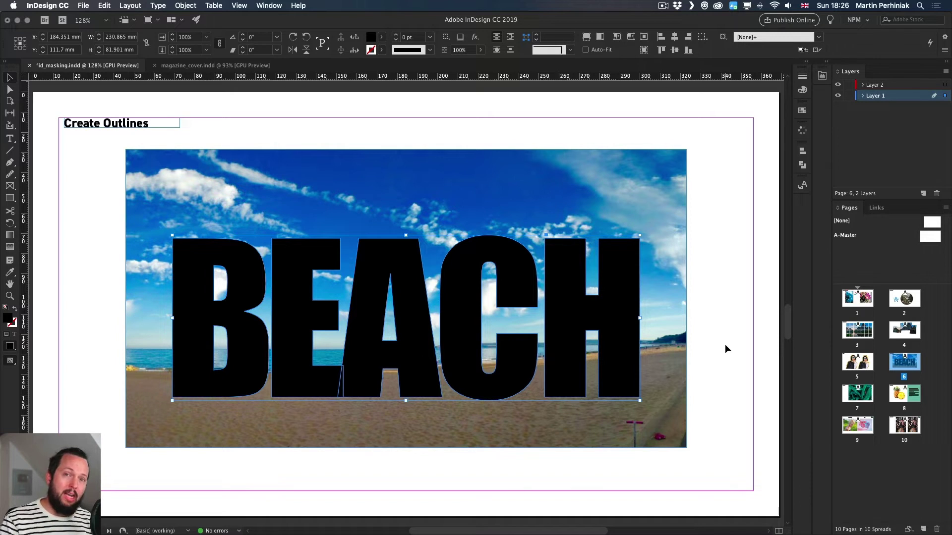
# Cut the beach photo, paste it in place into the outlined BEACH lettering, and check it in preview mode.
pyautogui.click(651, 208)
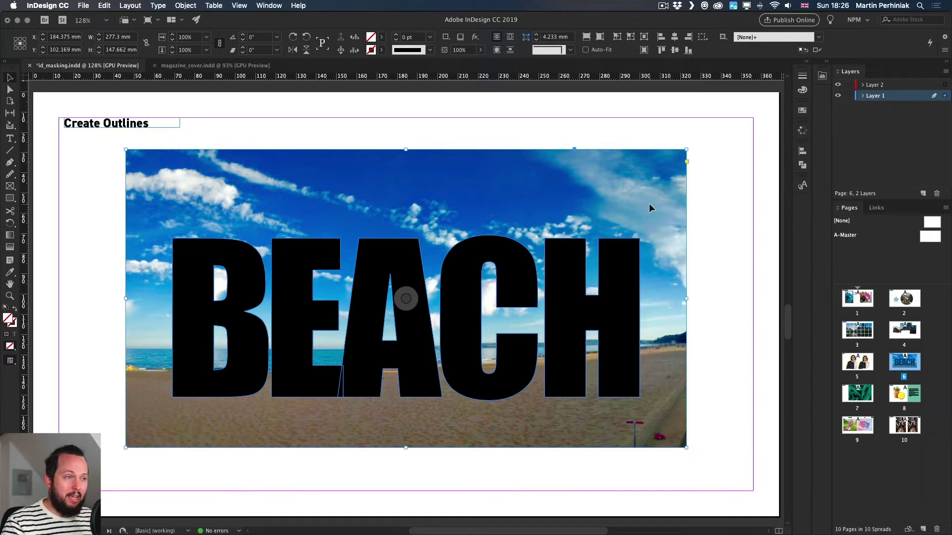
pyautogui.press('Delete')
pyautogui.click(507, 259)
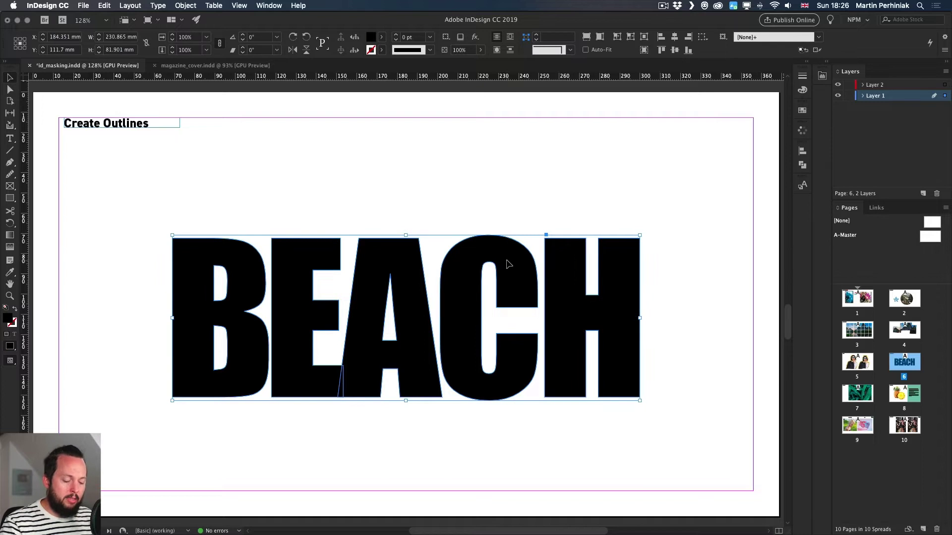
pyautogui.press('super+alt+v')
pyautogui.click(588, 164)
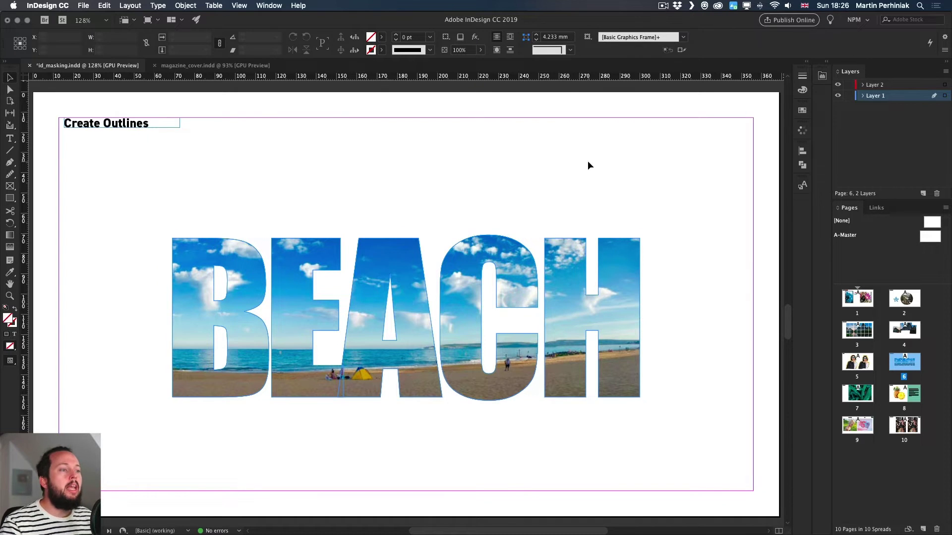
pyautogui.press('w')
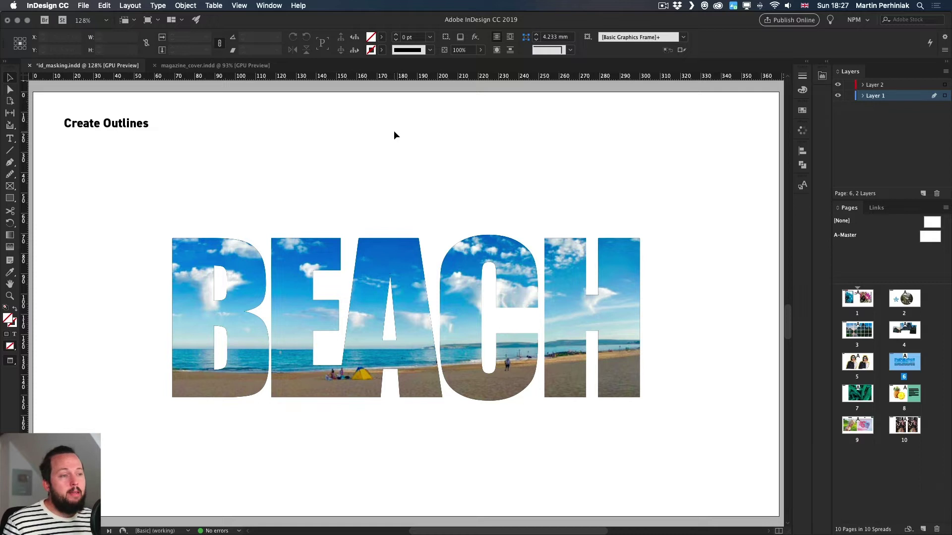
# Shift the beach photo slightly inside the BEACH lettering.
pyautogui.click(399, 321)
pyautogui.moveTo(400, 317)
pyautogui.mouseDown()
pyautogui.moveTo(400, 336)
pyautogui.moveTo(436, 314)
pyautogui.moveTo(427, 297)
pyautogui.moveTo(375, 297)
pyautogui.moveTo(351, 317)
pyautogui.moveTo(424, 321)
pyautogui.moveTo(388, 323)
pyautogui.moveTo(391, 331)
pyautogui.mouseUp()
pyautogui.click(350, 411)
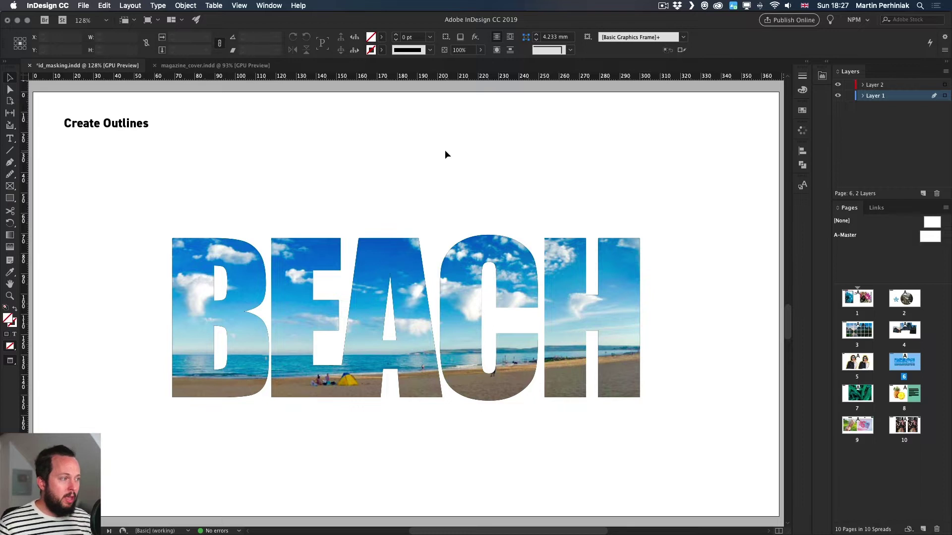
# On page 7, fade the leaf photo from its left edge to full transparency near the middle with the Gradient Feather tool.
pyautogui.doubleClick(862, 389)
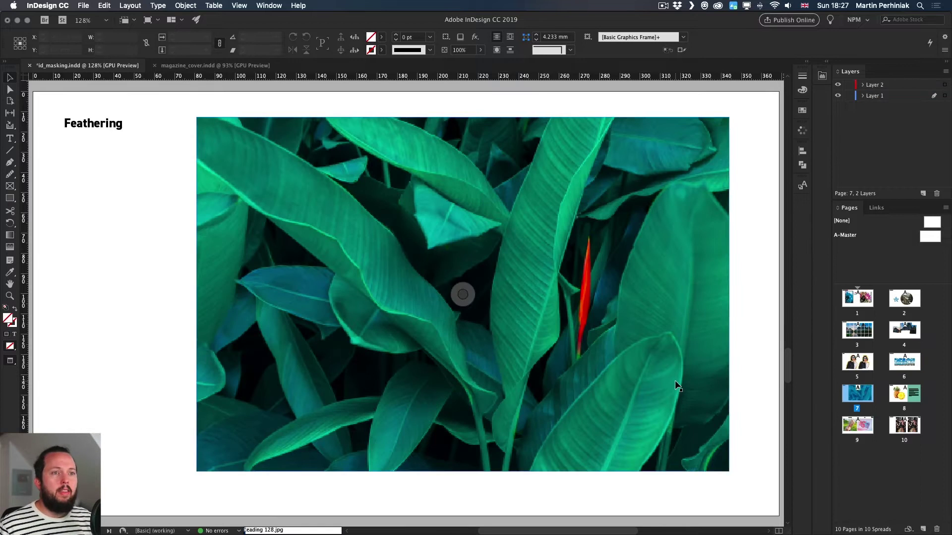
pyautogui.click(416, 342)
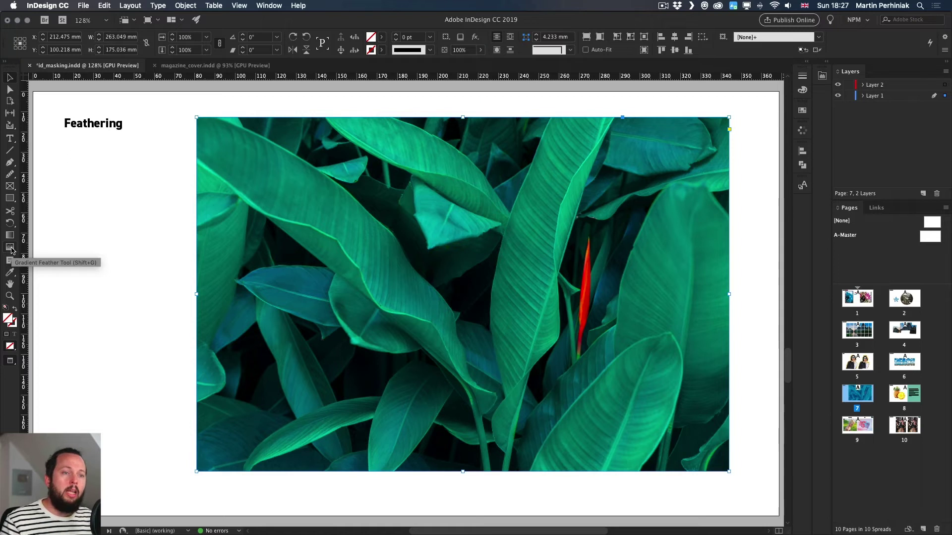
pyautogui.click(9, 247)
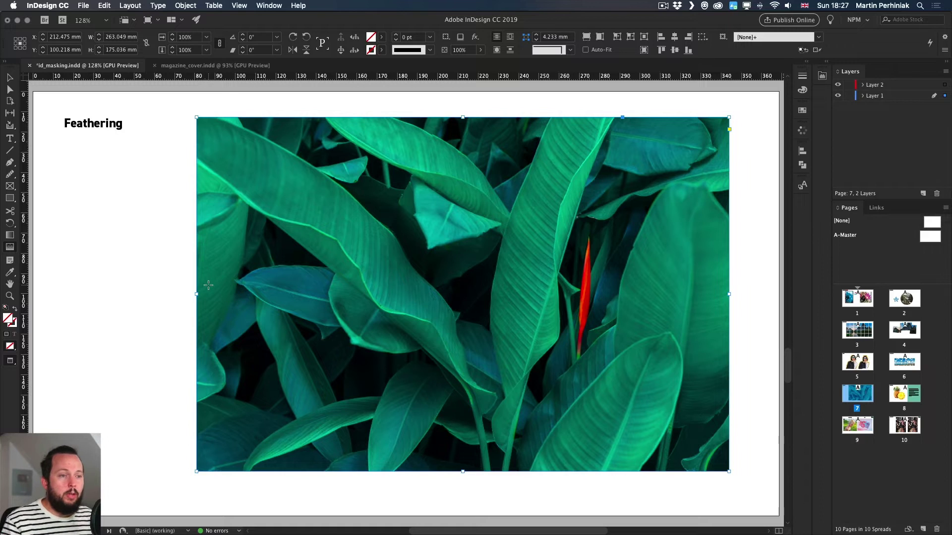
pyautogui.moveTo(209, 286); pyautogui.dragTo(448, 290)
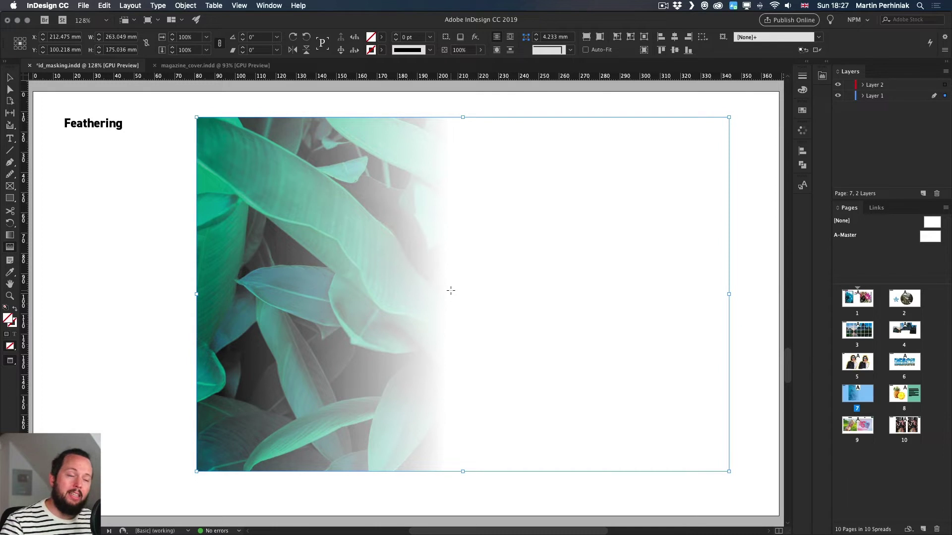
# Redraw the leaf photo's gradient feather to fade right to left, over a shorter distance, diagonally, and finally from top to bottom.
pyautogui.moveTo(658, 286); pyautogui.dragTo(352, 286)
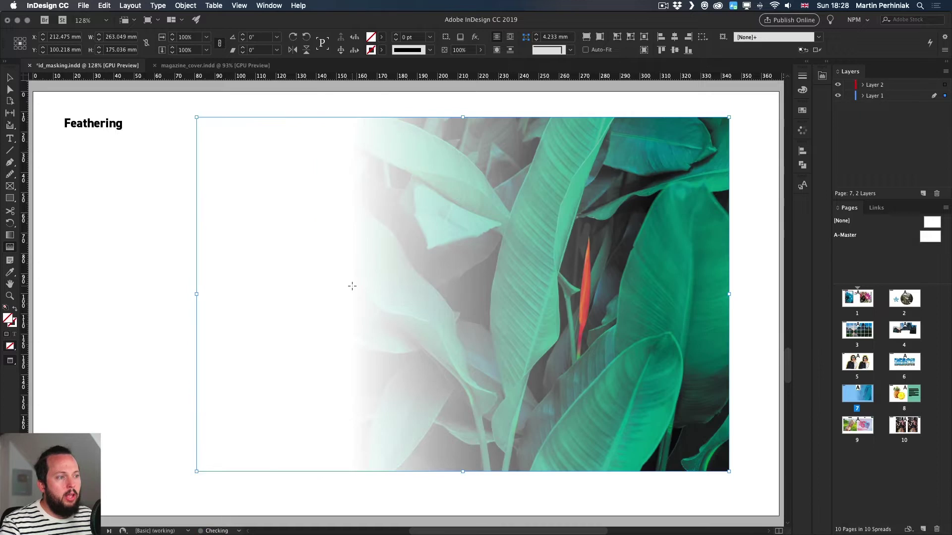
pyautogui.moveTo(465, 291); pyautogui.dragTo(367, 289)
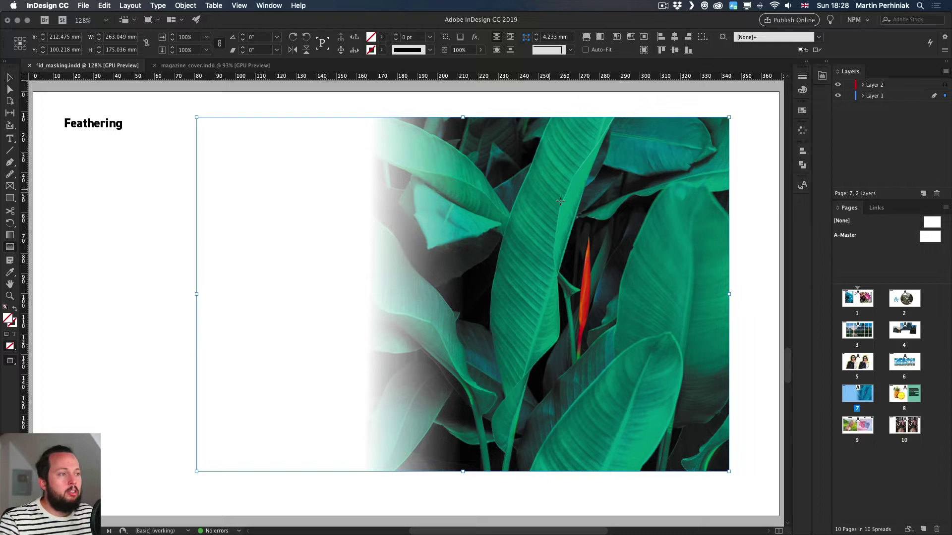
pyautogui.moveTo(560, 201); pyautogui.dragTo(335, 384)
pyautogui.moveTo(452, 221); pyautogui.dragTo(445, 439)
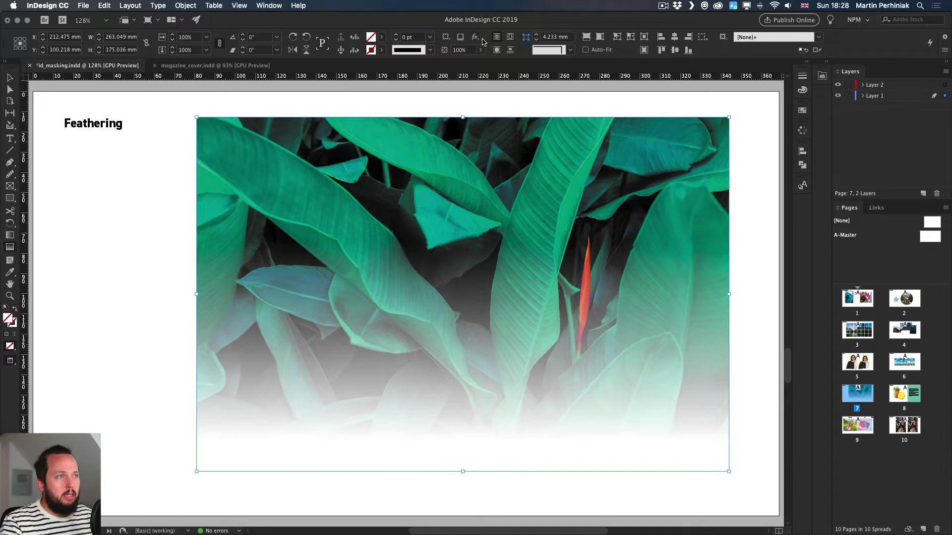
# Set the leaf photo's Gradient Feather type to Radial and preview its gradient reversed and restored.
pyautogui.click(475, 38)
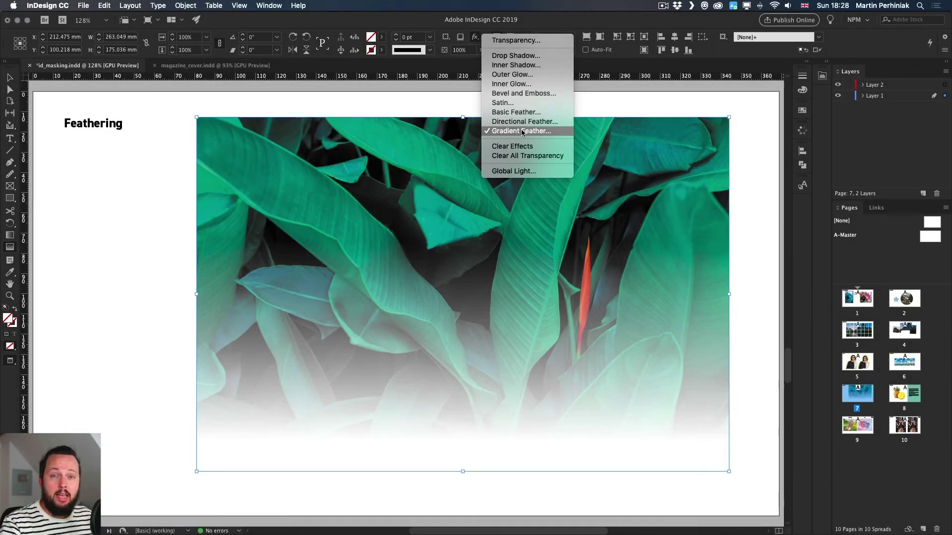
pyautogui.click(521, 132)
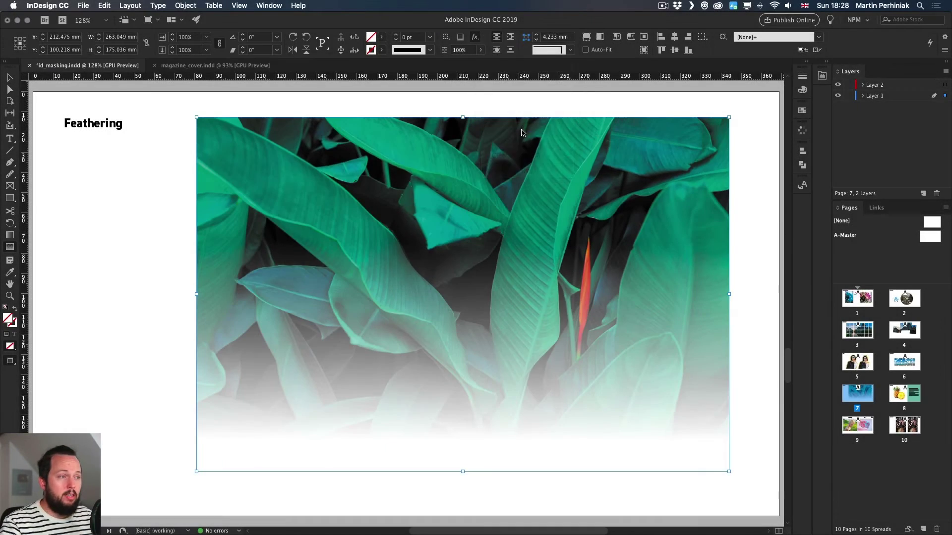
pyautogui.moveTo(523, 172); pyautogui.dragTo(800, 153)
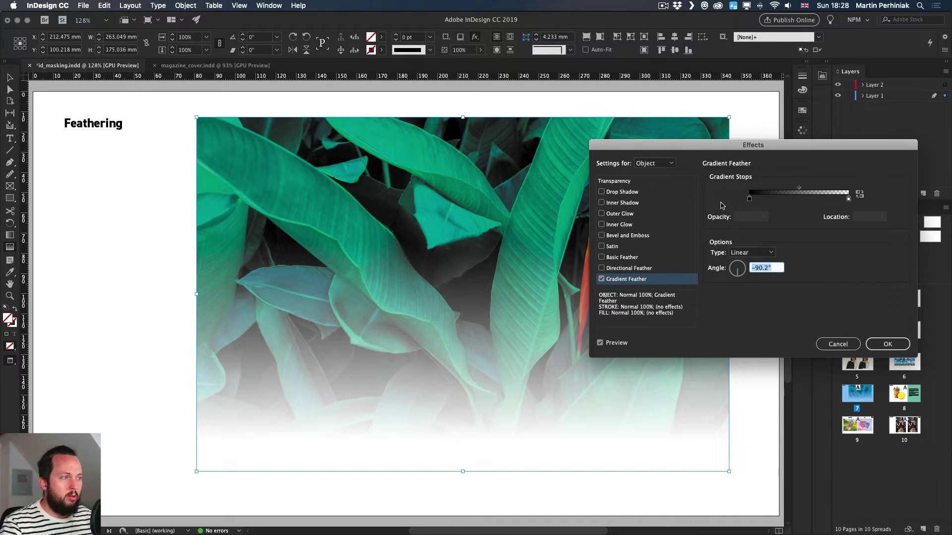
pyautogui.hotkey('shift', 'Tab')
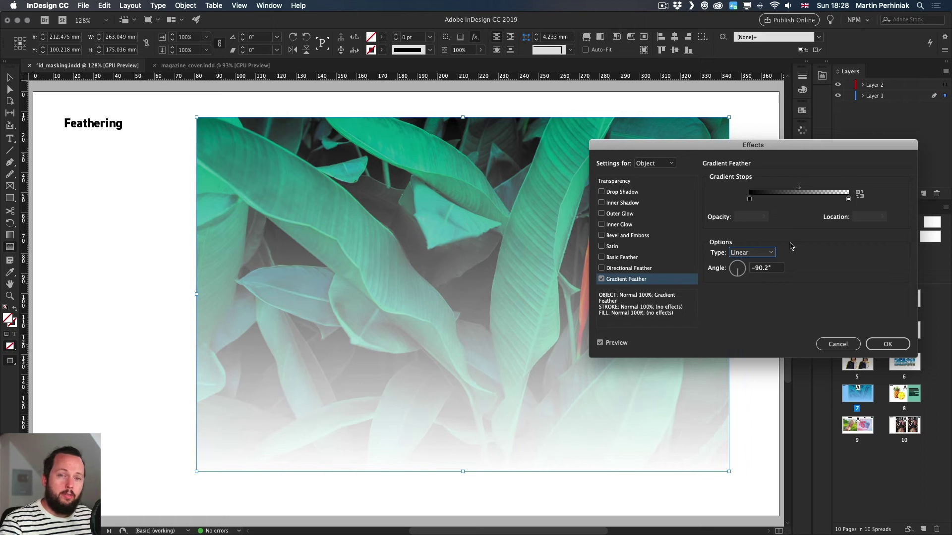
pyautogui.click(752, 252)
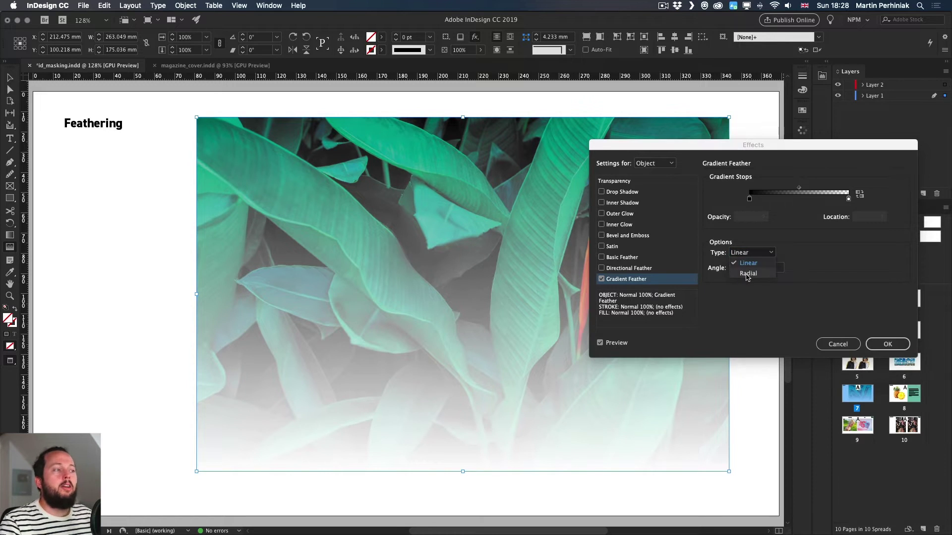
pyautogui.click(746, 274)
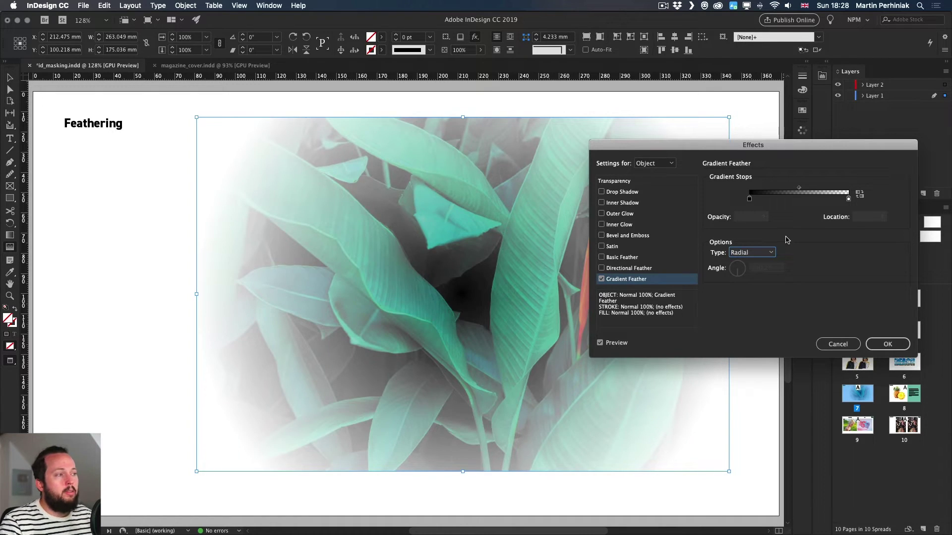
pyautogui.click(860, 195)
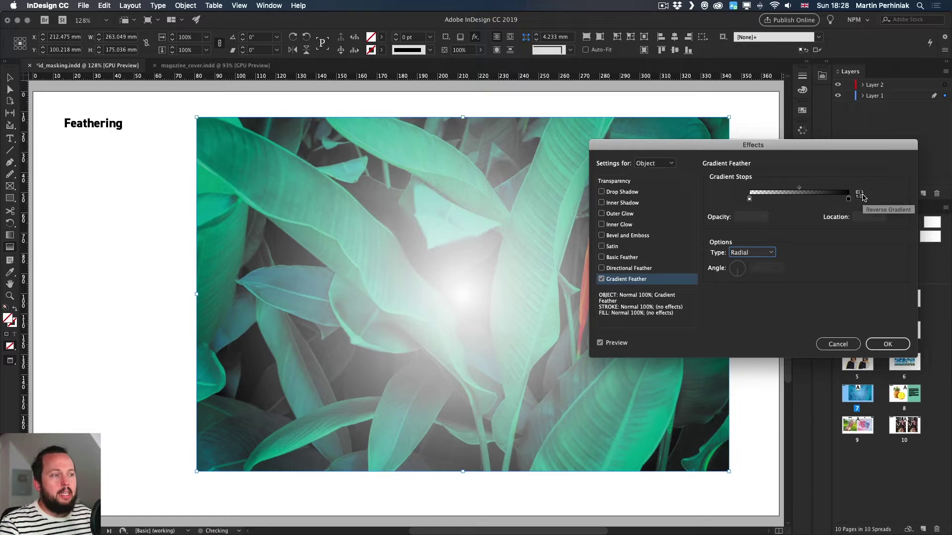
pyautogui.click(861, 195)
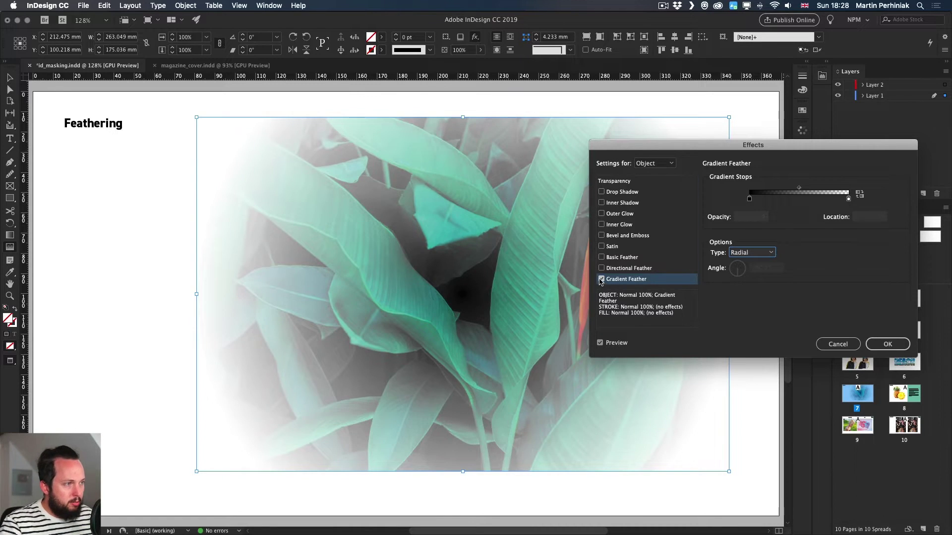
# Replace the Gradient Feather with a Directional Feather using linked widths of 80 mm on all four sides.
pyautogui.click(601, 280)
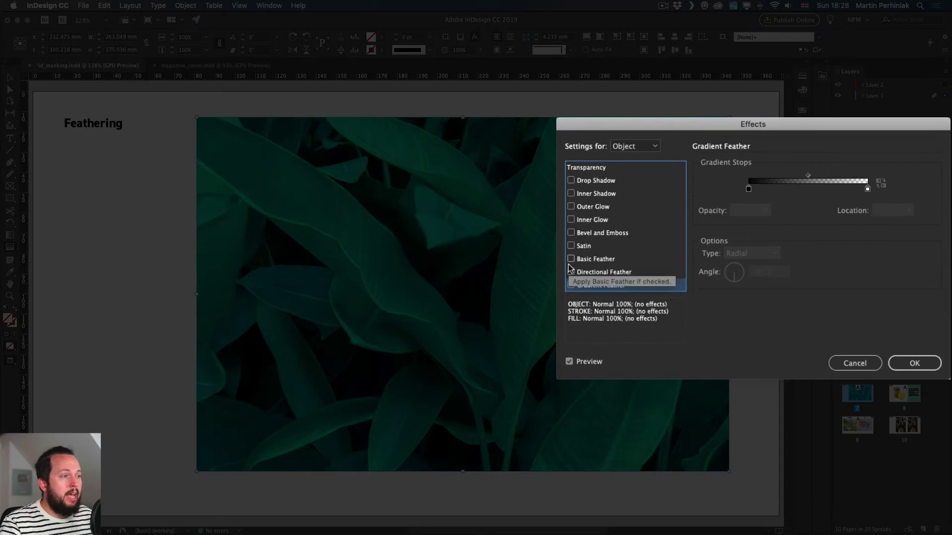
pyautogui.click(570, 272)
pyautogui.click(627, 276)
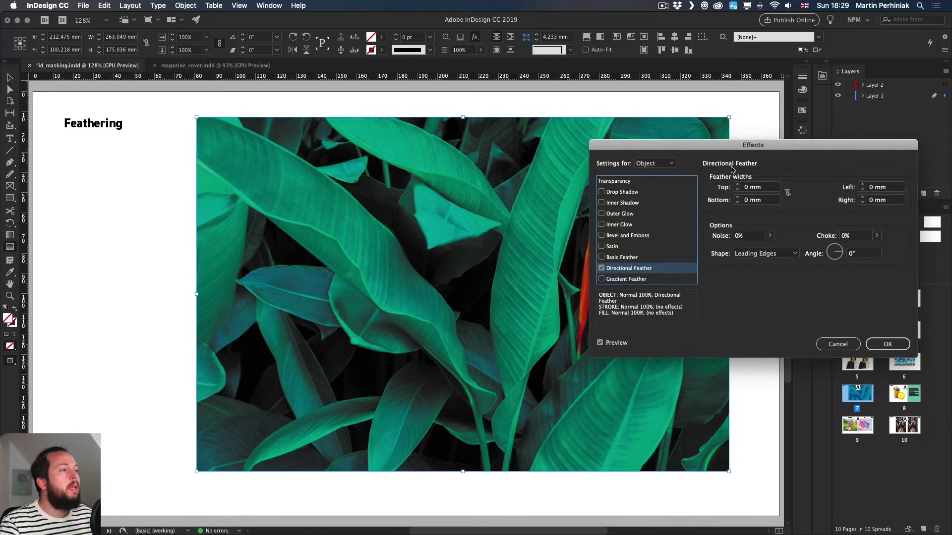
pyautogui.click(737, 185)
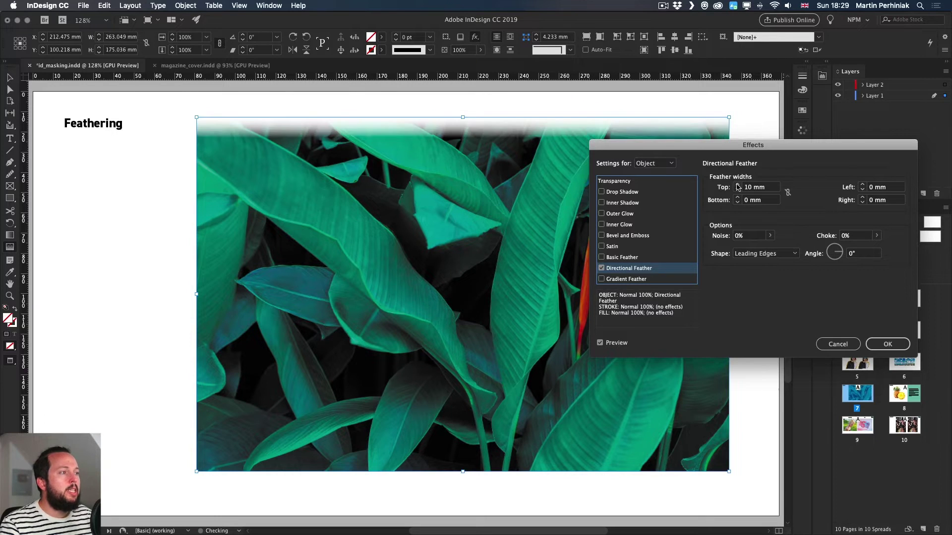
pyautogui.click(737, 184)
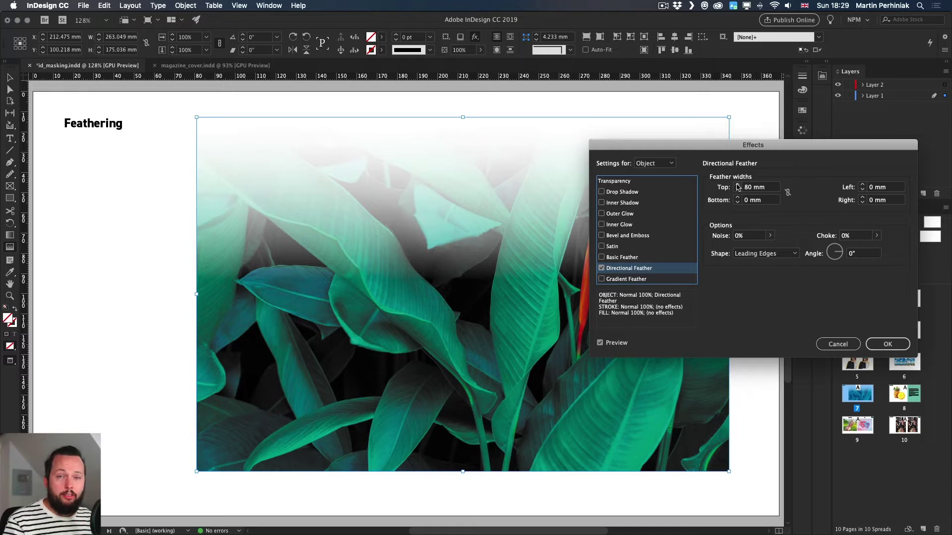
pyautogui.click(787, 193)
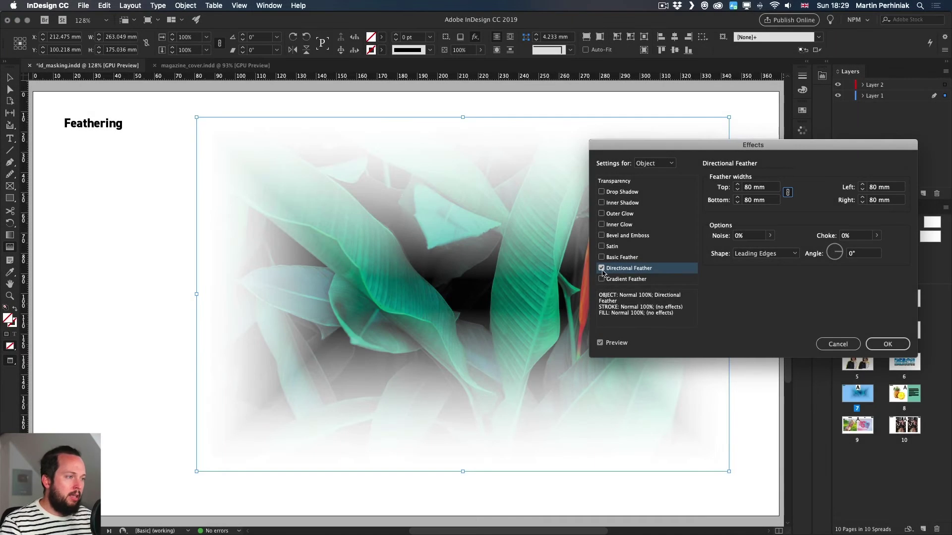
# Replace the Directional Feather with a Basic Feather 50 mm wide on the leaf photo.
pyautogui.click(602, 269)
pyautogui.click(602, 268)
pyautogui.click(601, 257)
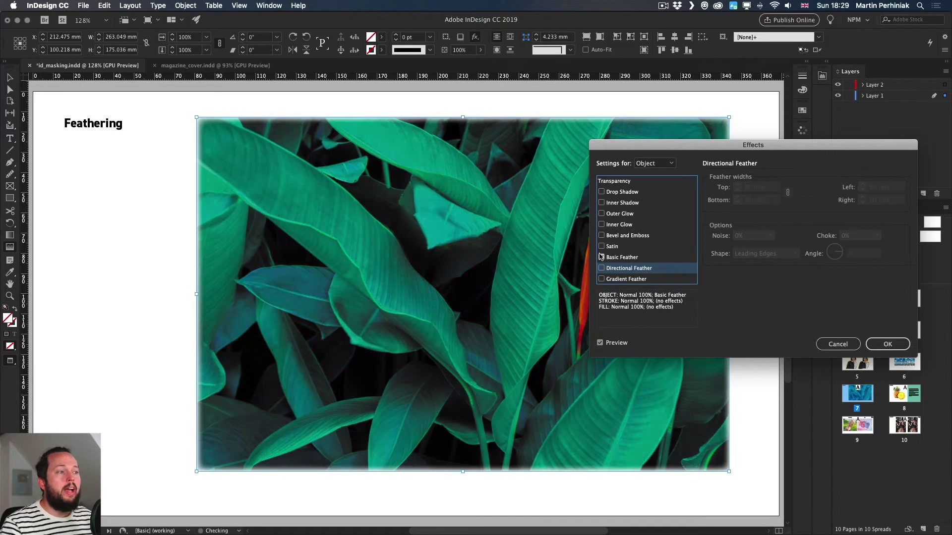
pyautogui.click(659, 259)
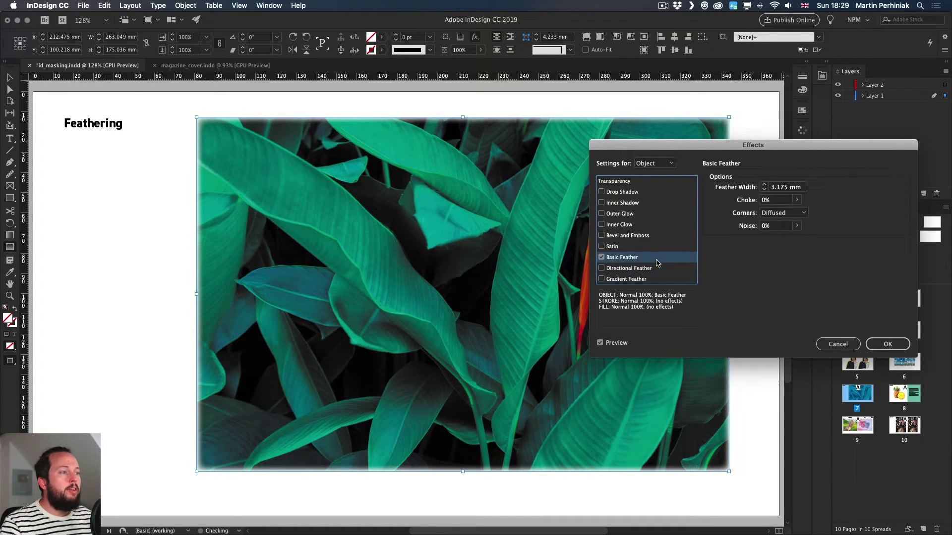
pyautogui.click(766, 186)
pyautogui.keyDown('shift'); pyautogui.click(766, 185); pyautogui.keyUp('shift')
pyautogui.keyDown('shift'); pyautogui.click(765, 186); pyautogui.keyUp('shift')
pyautogui.keyDown('shift'); pyautogui.click(766, 185); pyautogui.keyUp('shift')
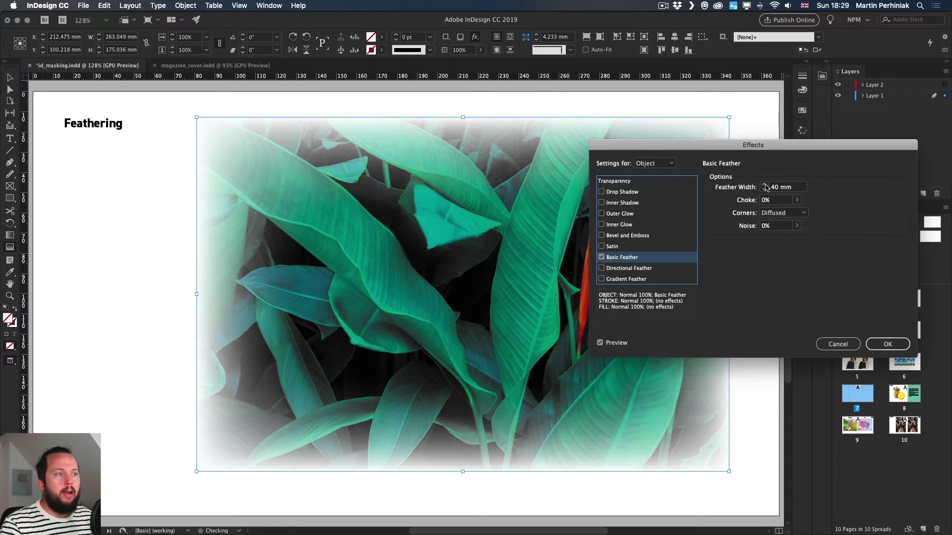
pyautogui.keyDown('shift'); pyautogui.click(766, 186); pyautogui.keyUp('shift')
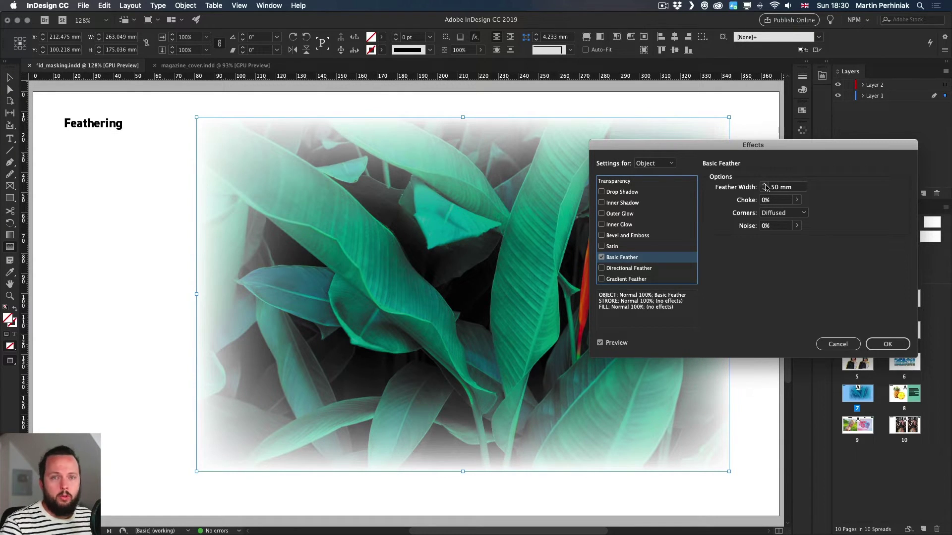
# Review the Basic Feather's noise and choke options, and try combining it with the Directional Feather.
pyautogui.click(796, 226)
pyautogui.moveTo(758, 239); pyautogui.dragTo(730, 210)
pyautogui.click(797, 200)
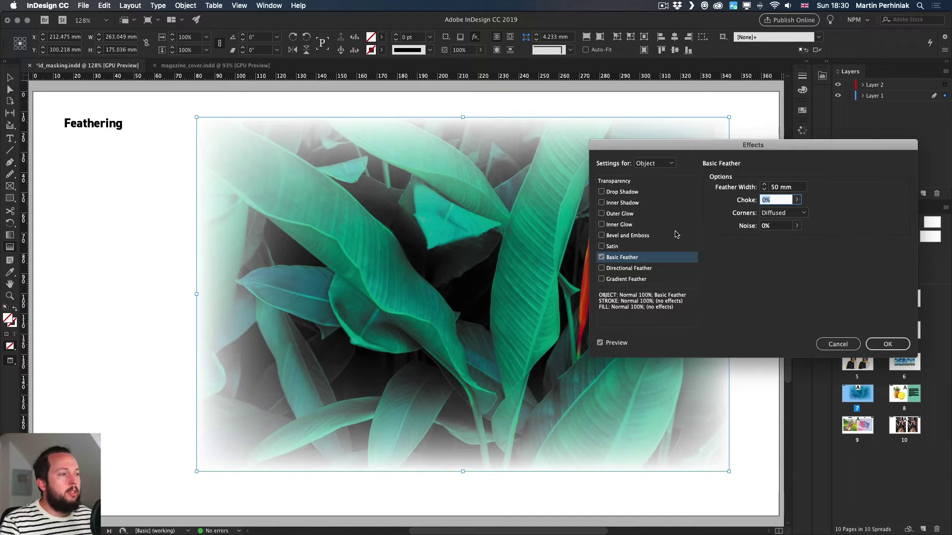
pyautogui.click(608, 269)
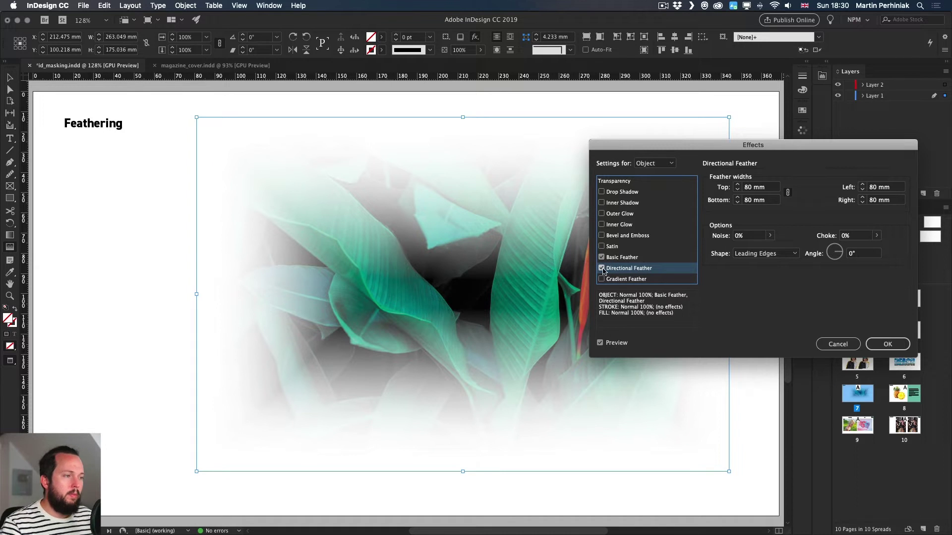
pyautogui.click(601, 268)
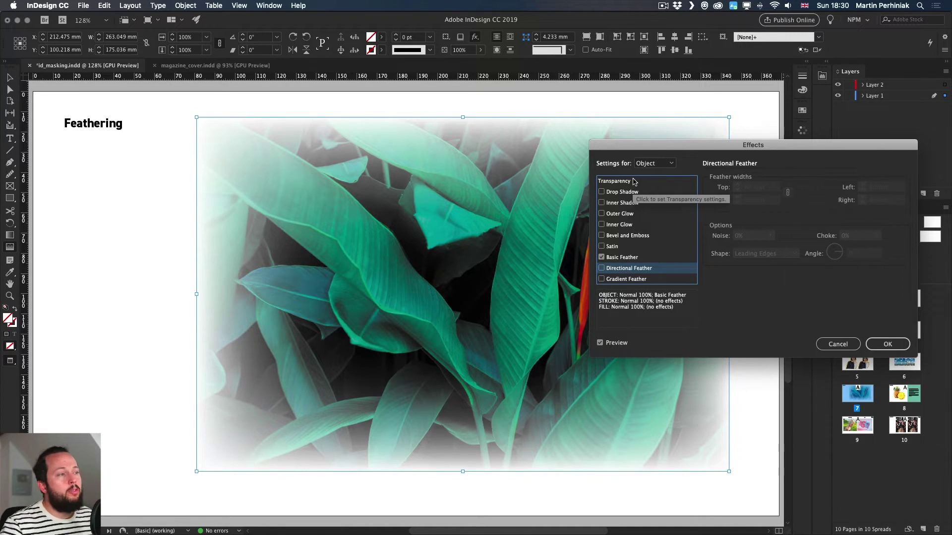
# Lower the whole leaf photo object's opacity to 29%, apply the effects, and deselect the photo.
pyautogui.click(651, 164)
pyautogui.click(654, 173)
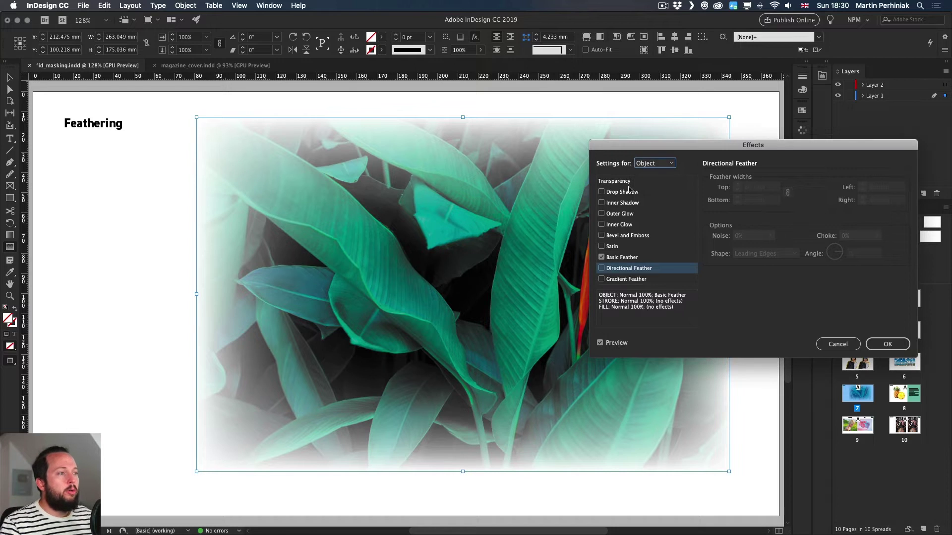
pyautogui.click(779, 202)
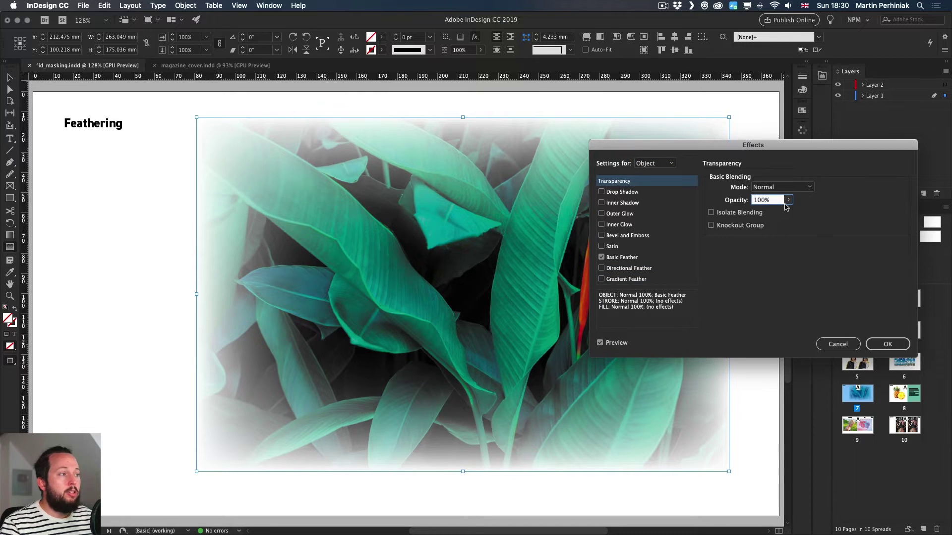
pyautogui.click(788, 200)
pyautogui.moveTo(789, 212); pyautogui.dragTo(753, 212)
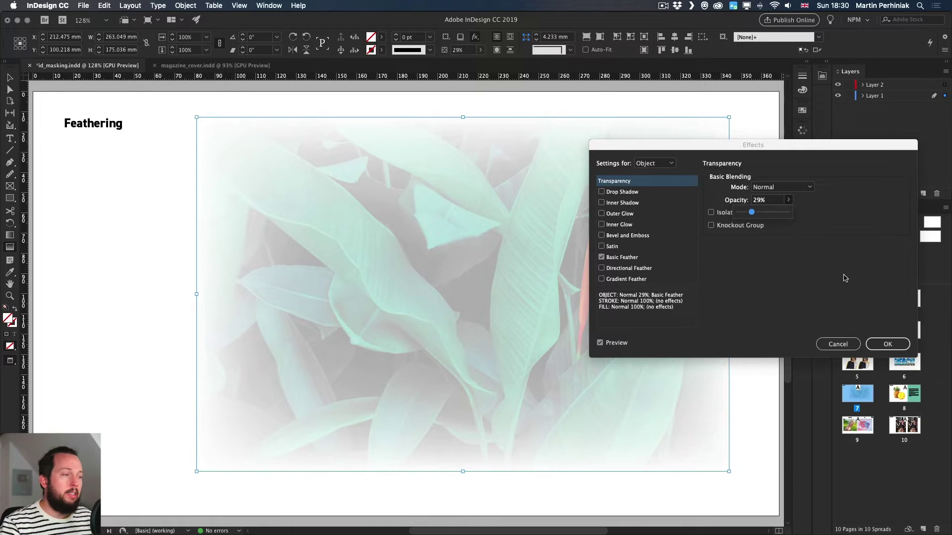
pyautogui.click(887, 344)
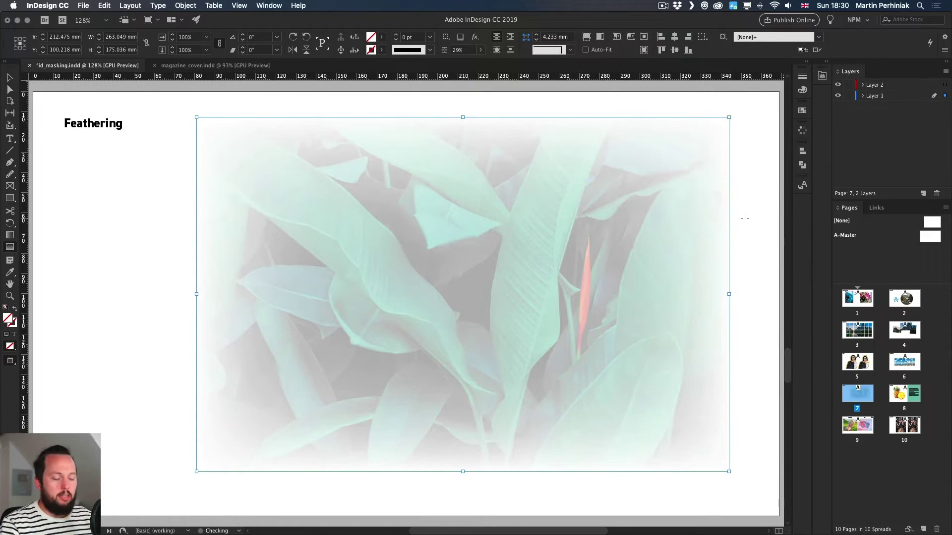
pyautogui.press('v')
pyautogui.click(761, 215)
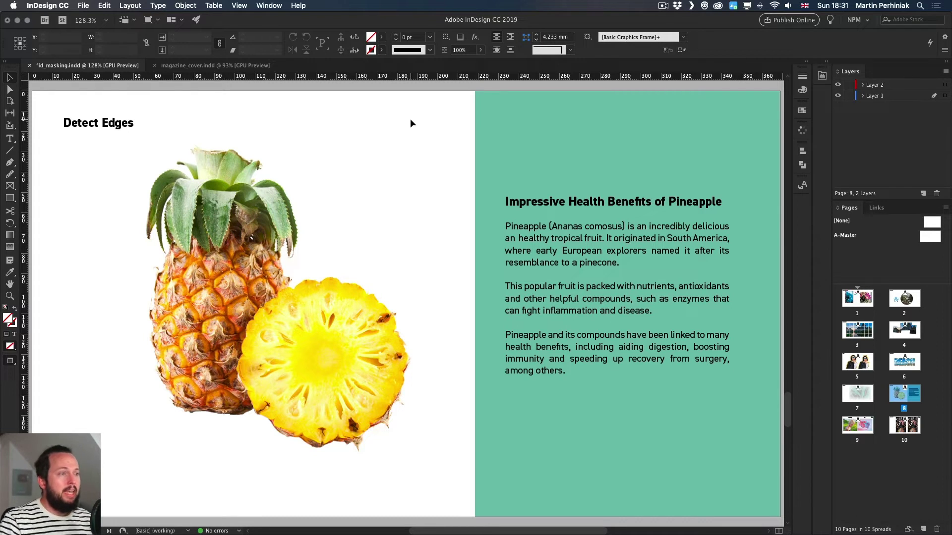
# Move the pineapple photo so it overlaps the green text panel and apply a Detect Edges clipping path to it.
pyautogui.click(231, 196)
pyautogui.moveTo(230, 195); pyautogui.dragTo(392, 198)
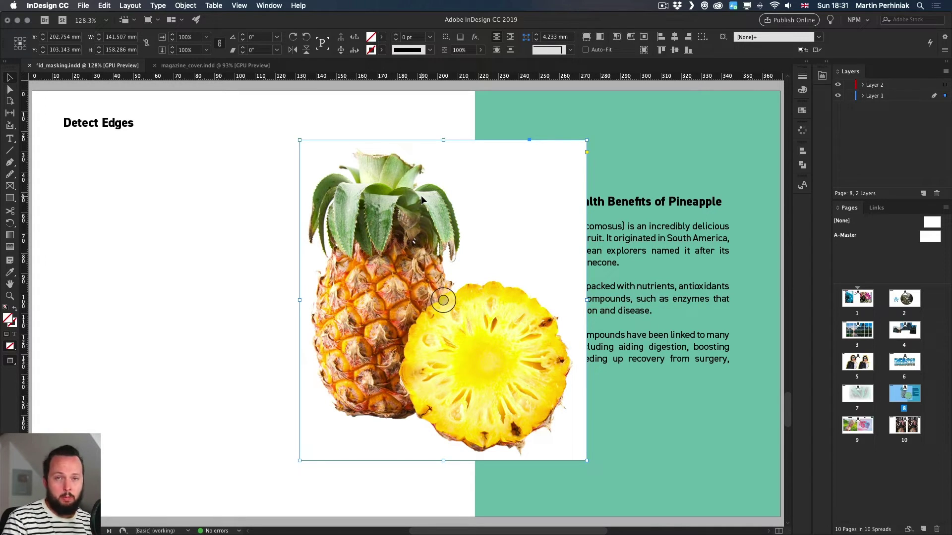
pyautogui.click(176, 5)
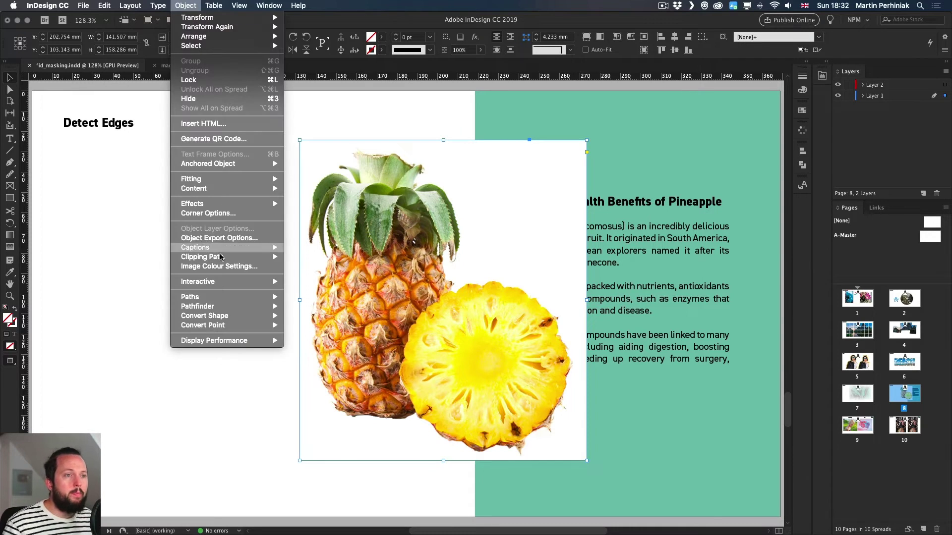
pyautogui.moveTo(237, 256)
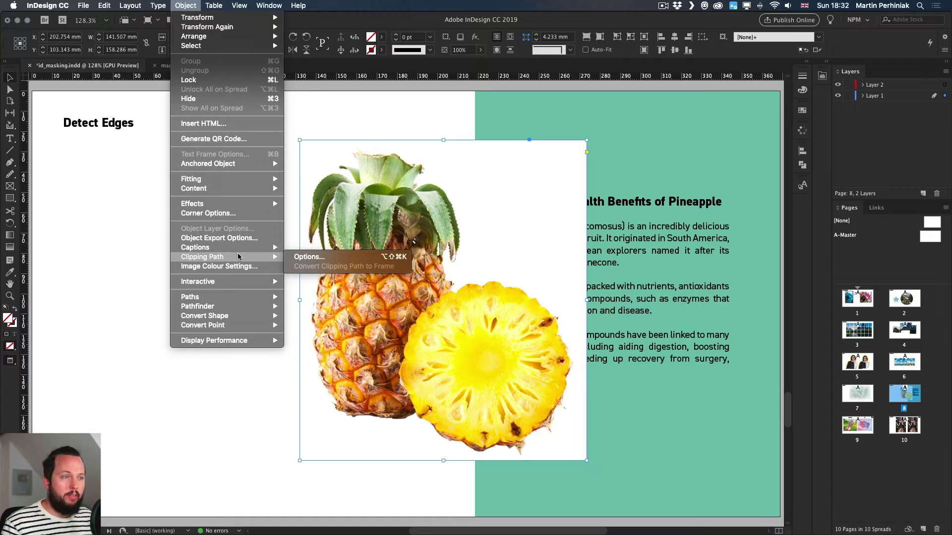
pyautogui.click(327, 257)
pyautogui.click(470, 210)
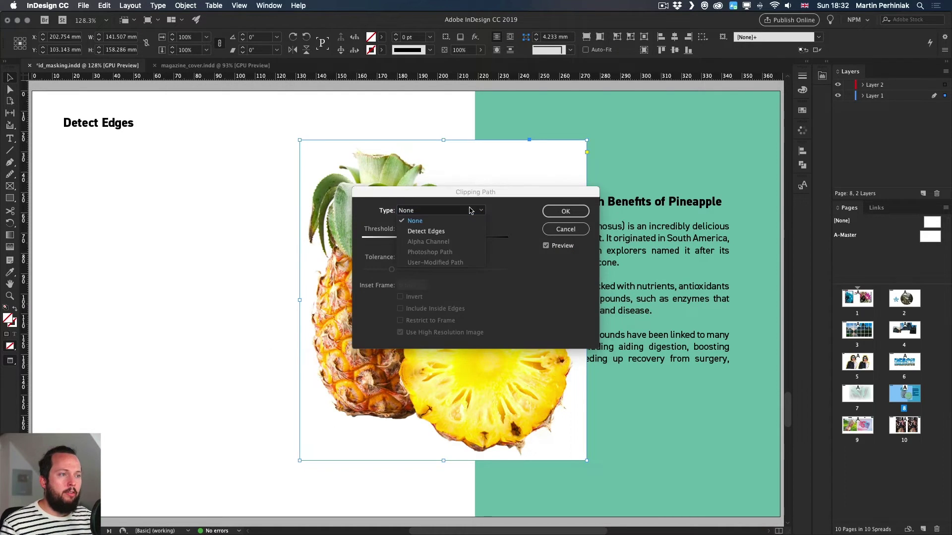
pyautogui.click(442, 233)
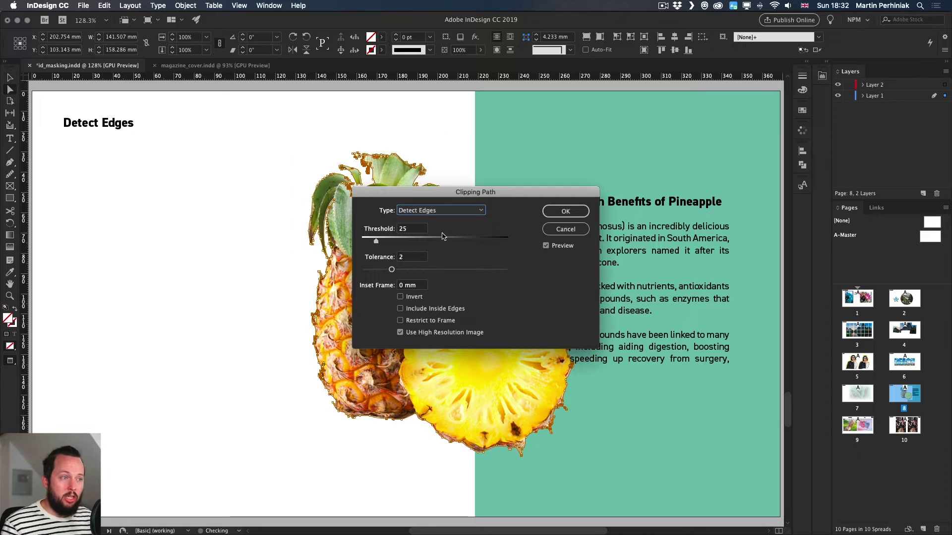
# Set the clipping path's threshold to 8 so the pale leaves are kept, and apply it.
pyautogui.moveTo(499, 193); pyautogui.dragTo(644, 106)
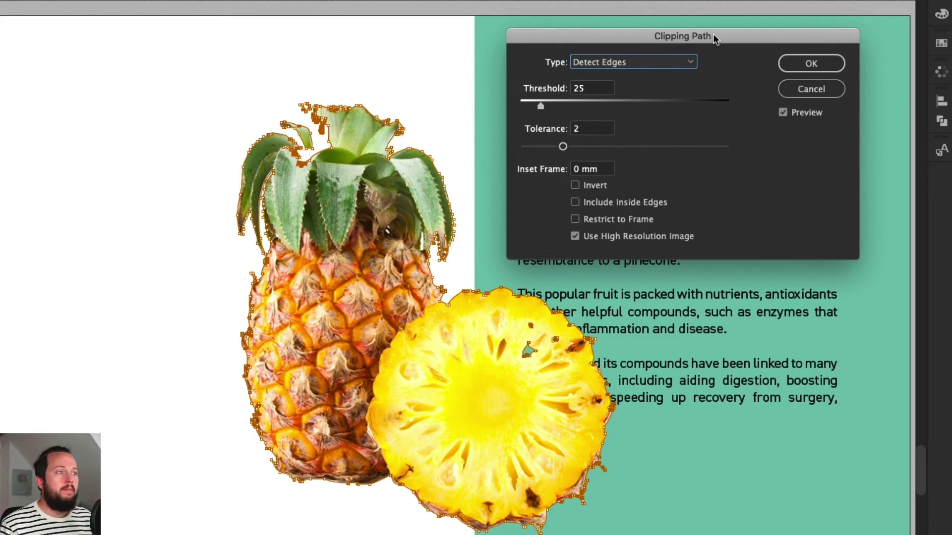
pyautogui.moveTo(540, 105)
pyautogui.mouseDown()
pyautogui.moveTo(577, 106)
pyautogui.moveTo(525, 106)
pyautogui.mouseUp()
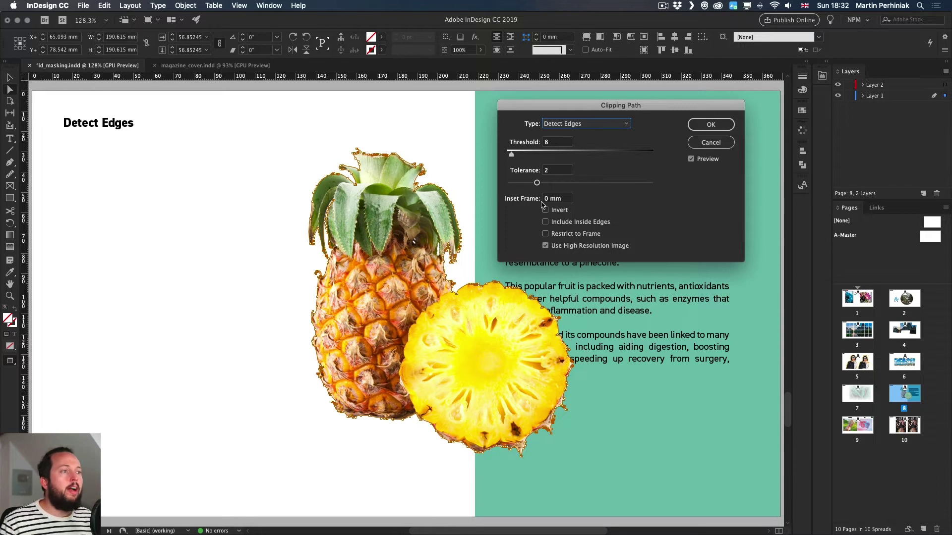
pyautogui.click(712, 125)
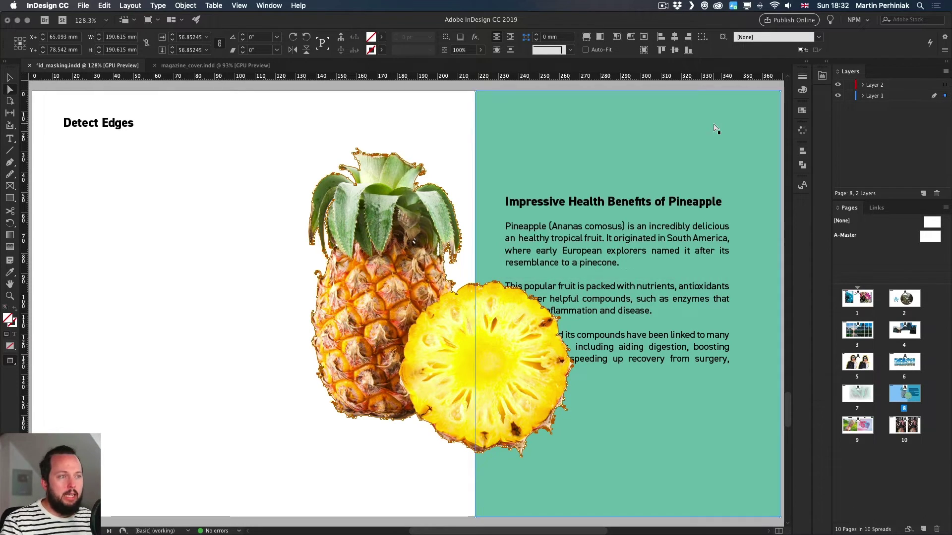
# Nudge the clipping path's anchor points in the notch between the upper-left crown leaves up and left onto the leaf edge.
pyautogui.click(343, 157)
pyautogui.moveTo(416, 168); pyautogui.dragTo(518, 183)
pyautogui.click(387, 147)
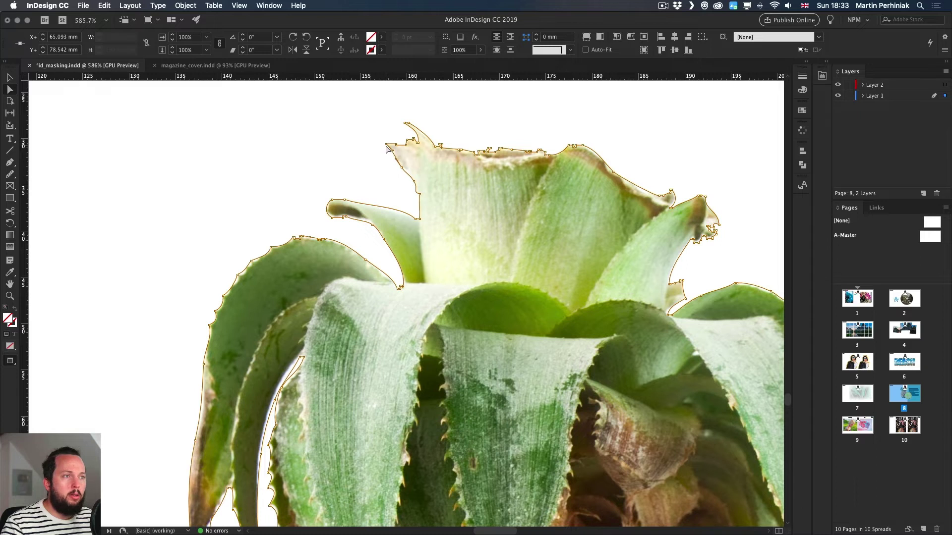
pyautogui.click(399, 288)
pyautogui.press('super+equal')
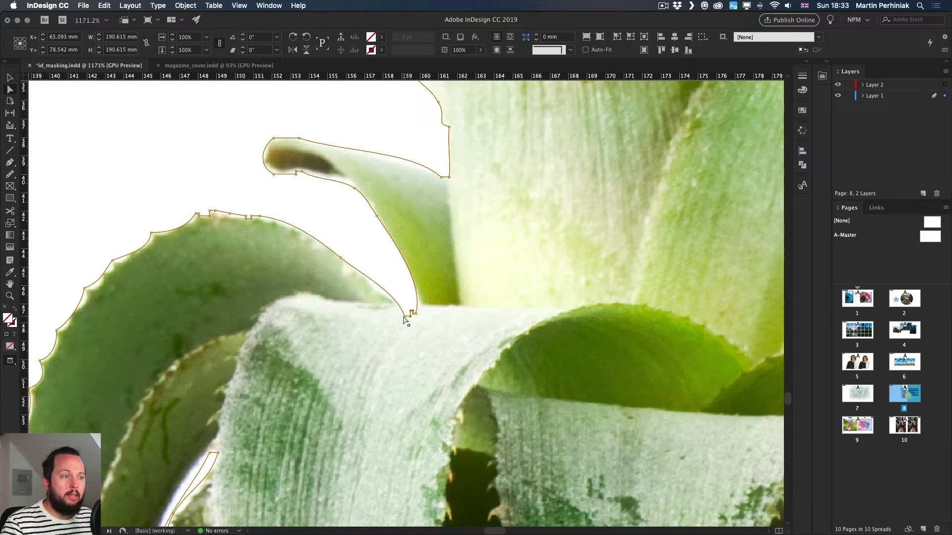
pyautogui.keyDown('shift'); pyautogui.click(406, 317); pyautogui.keyUp('shift')
pyautogui.press('Up')
pyautogui.press('Up')
pyautogui.press('Up')
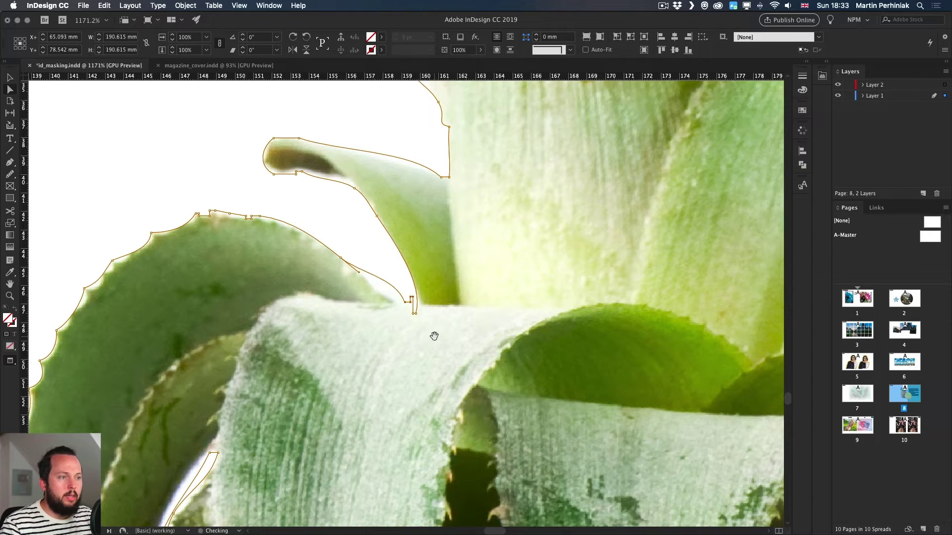
pyautogui.press('Down')
pyautogui.press('Down')
pyautogui.press('Left')
pyautogui.press('Left')
pyautogui.press('Up')
pyautogui.press('Up')
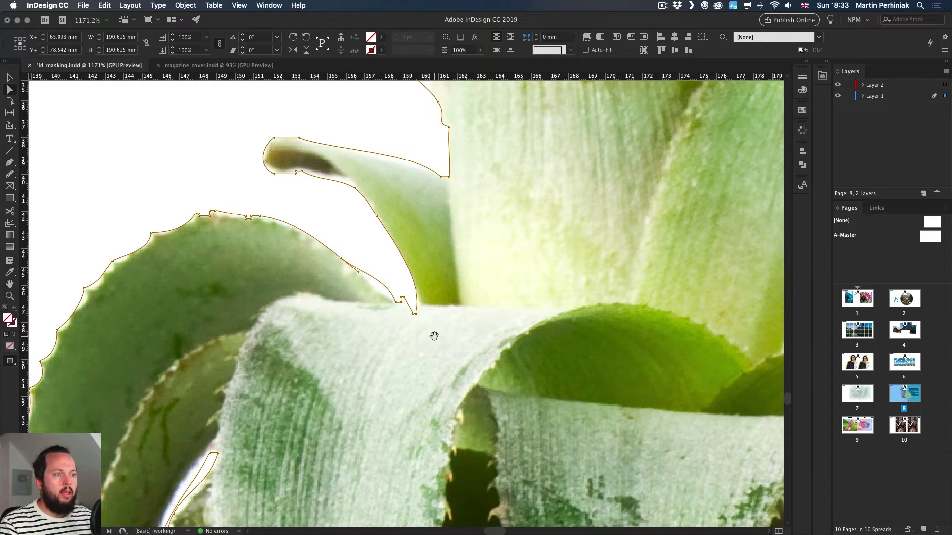
# Pull the curve handle beside the notch in towards the leaf and remove the stray anchor point from the clipping path.
pyautogui.click(359, 273)
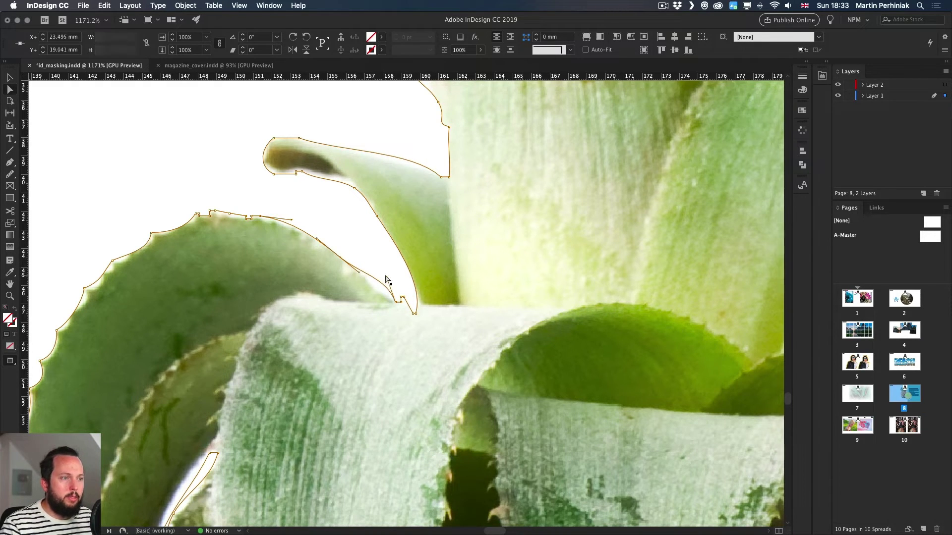
pyautogui.moveTo(387, 277); pyautogui.dragTo(368, 283)
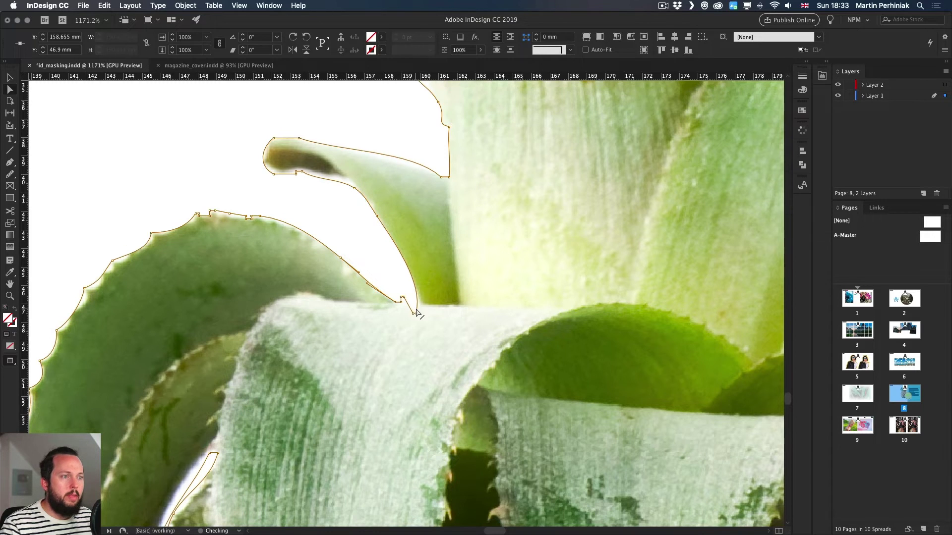
pyautogui.press('p')
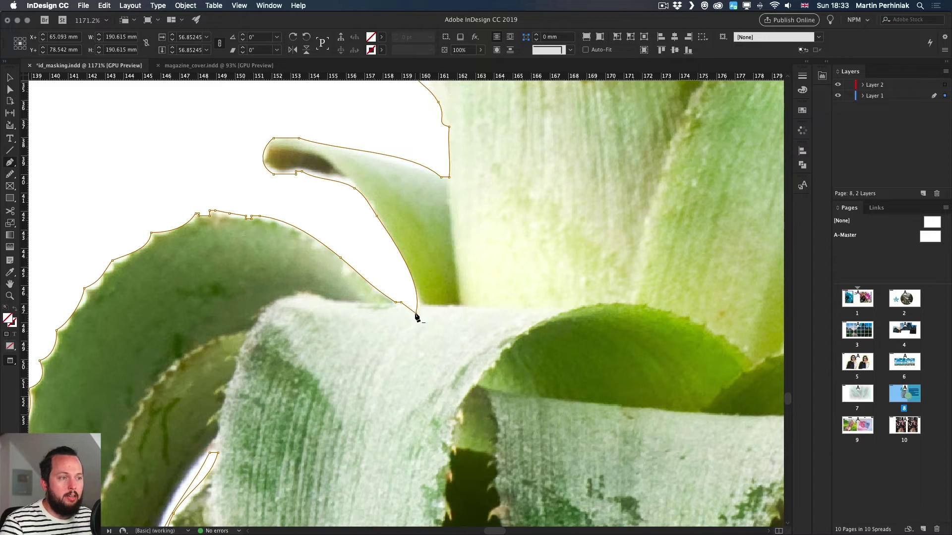
# Move the notch's lowest anchor point up onto the leaf edge, refine its curve handle, and deselect the path.
pyautogui.press('a')
pyautogui.moveTo(415, 312); pyautogui.dragTo(416, 304)
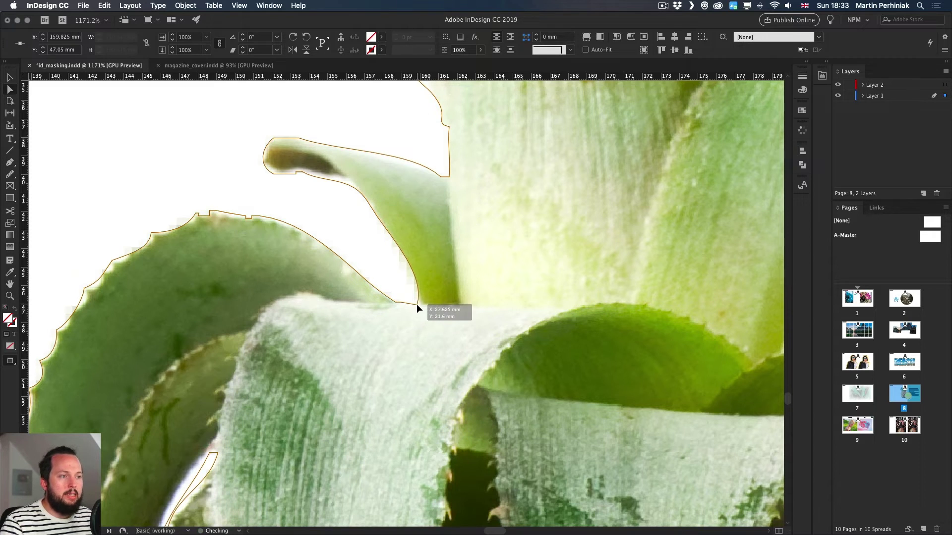
pyautogui.press('p')
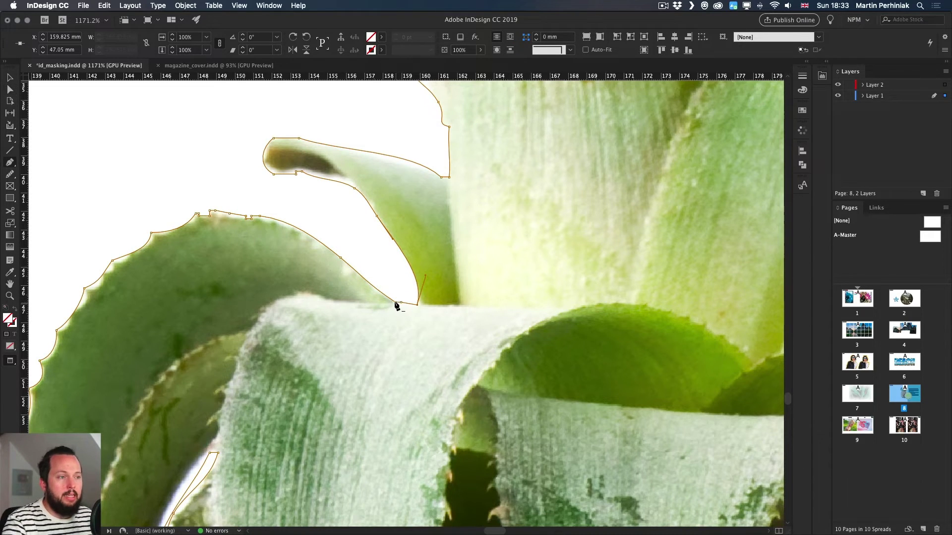
pyautogui.press('a')
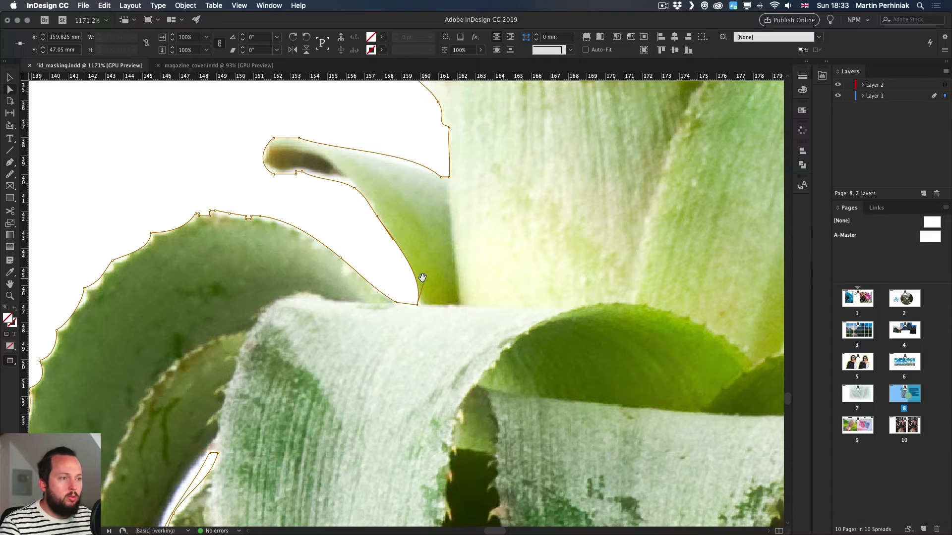
pyautogui.moveTo(425, 277); pyautogui.dragTo(421, 271)
pyautogui.moveTo(417, 306); pyautogui.dragTo(418, 302)
pyautogui.click(337, 212)
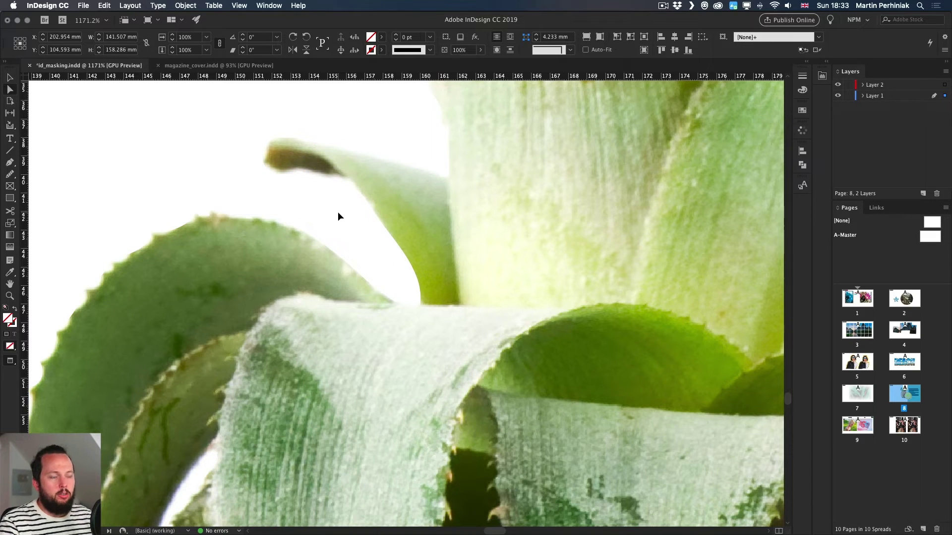
# Move the pineapple cutout fully onto the green panel to check its edges against the colour.
pyautogui.press('super+0')
pyautogui.press('v')
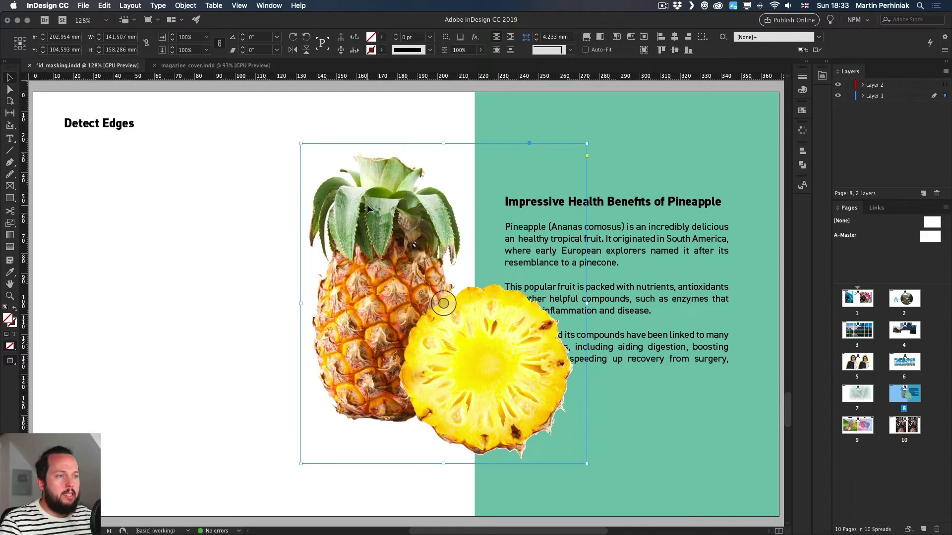
pyautogui.moveTo(367, 204); pyautogui.dragTo(566, 211)
pyautogui.click(302, 263)
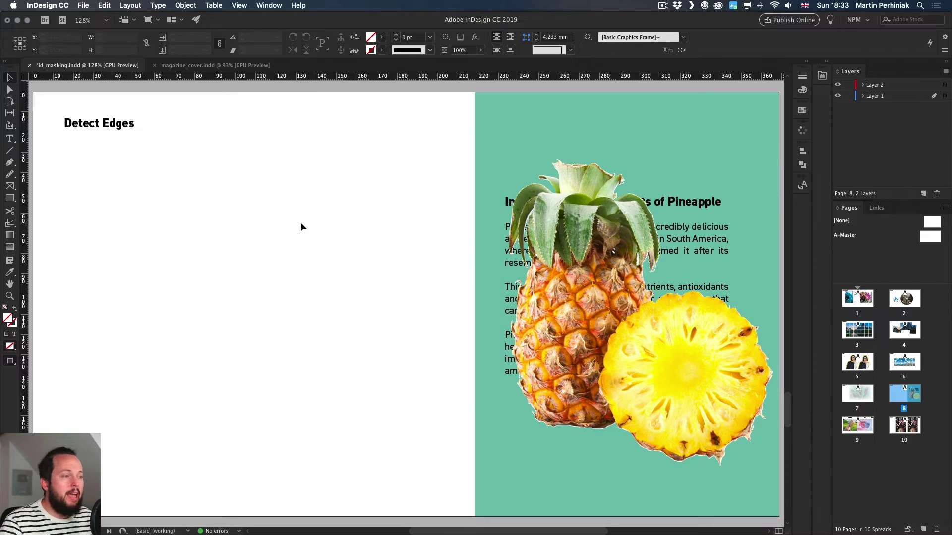
pyautogui.click(563, 218)
pyautogui.moveTo(563, 218); pyautogui.dragTo(541, 236)
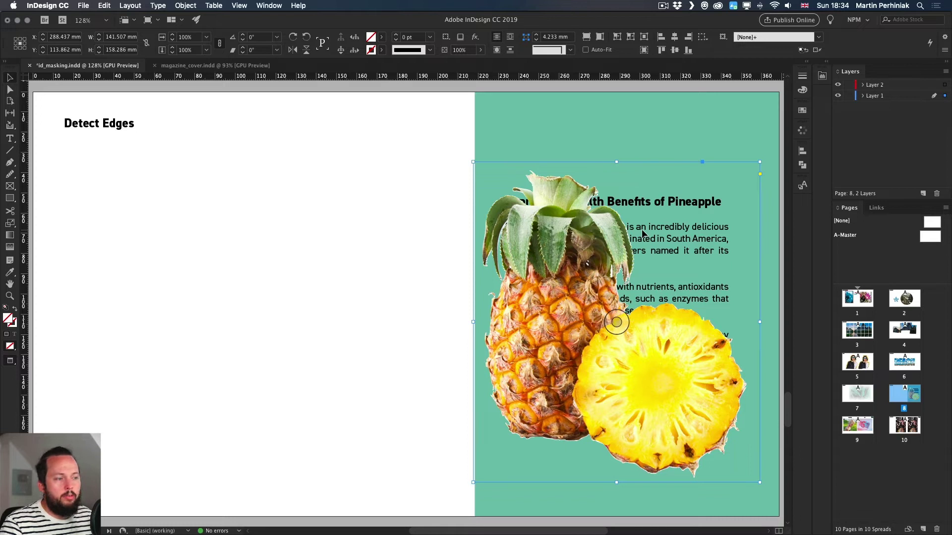
# Set the inset frame of the pineapple's user-modified clipping path to 1 mm, apply it, and deselect the photo.
pyautogui.press('z')
pyautogui.moveTo(605, 444); pyautogui.dragTo(661, 439)
pyautogui.press('v')
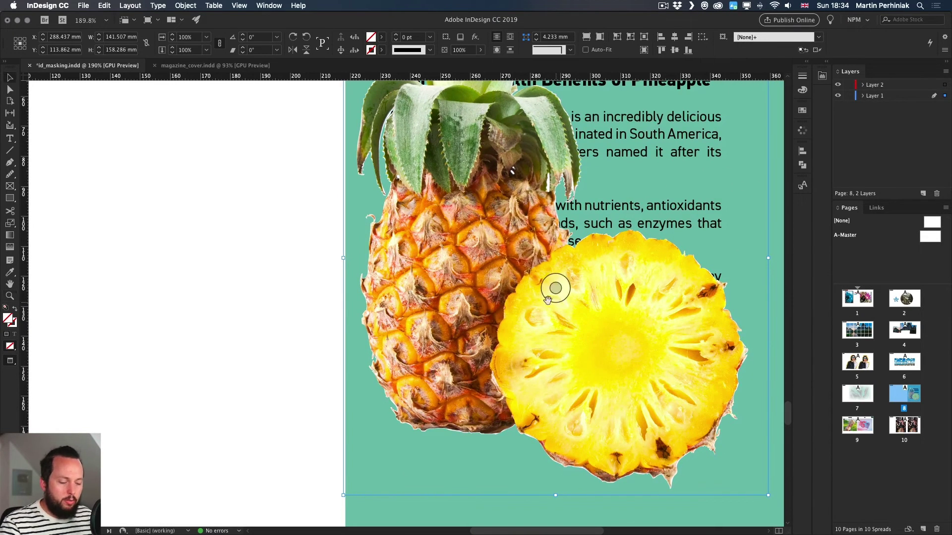
pyautogui.click(185, 5)
pyautogui.moveTo(242, 257)
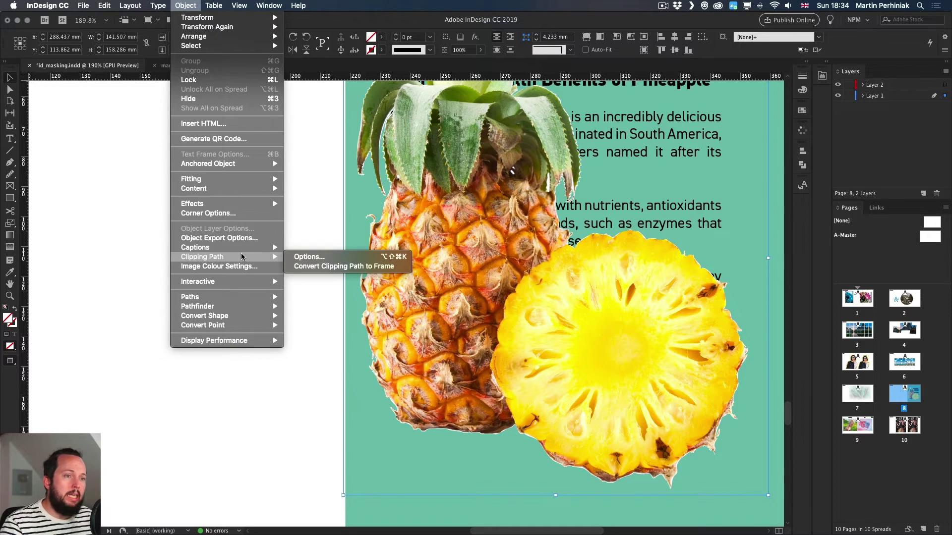
pyautogui.click(300, 257)
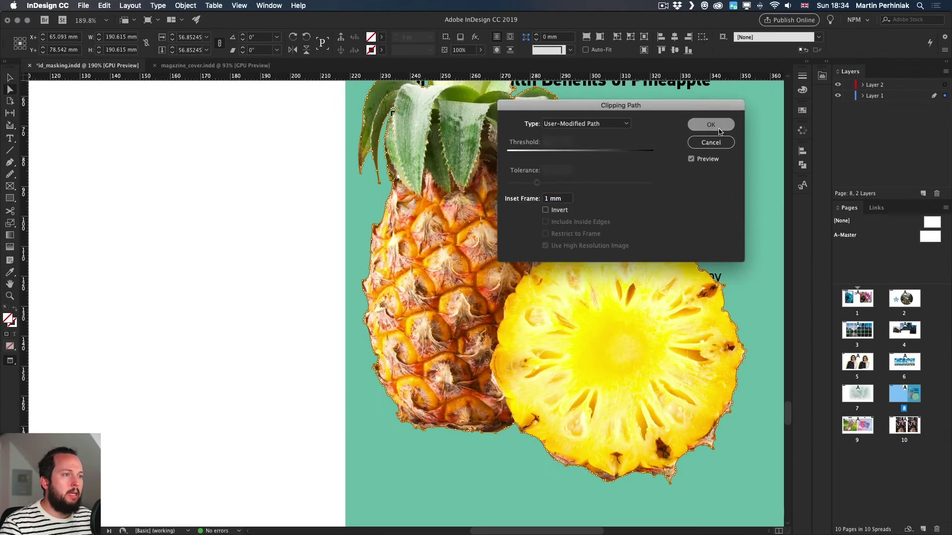
pyautogui.press('Return')
pyautogui.click(299, 207)
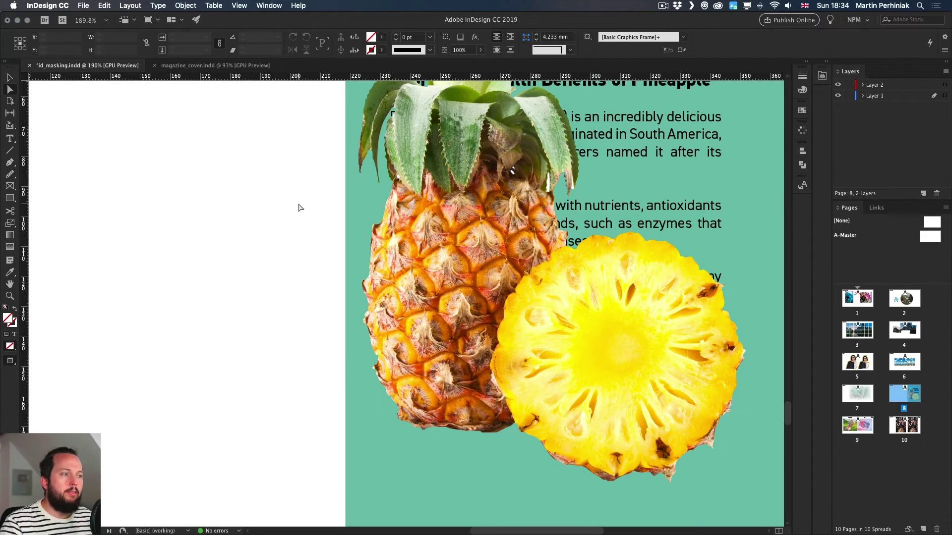
# Reposition the pineapple cutout on the white page so the cut slice overlaps the edge of the article text.
pyautogui.scroll(2, 287, 206)
pyautogui.hscroll(2, 286, 206)
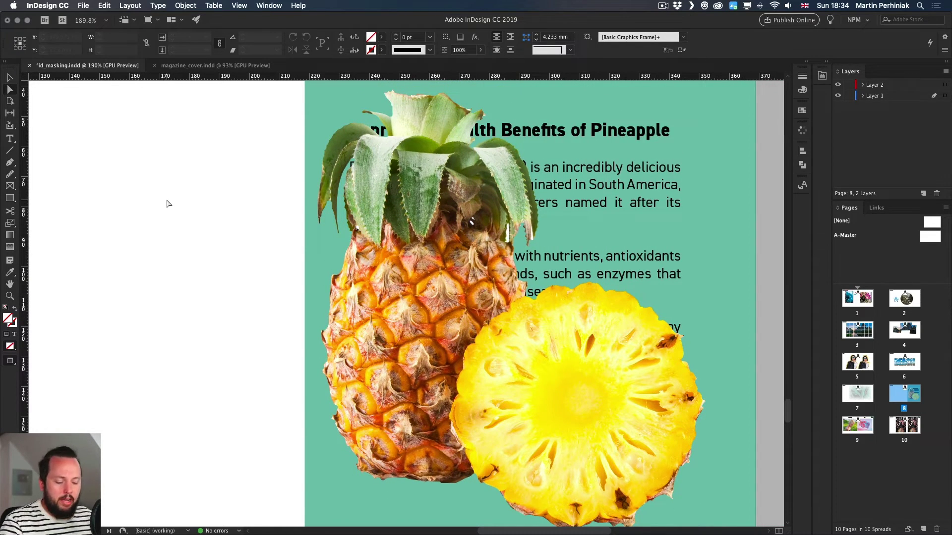
pyautogui.press('super+alt+0')
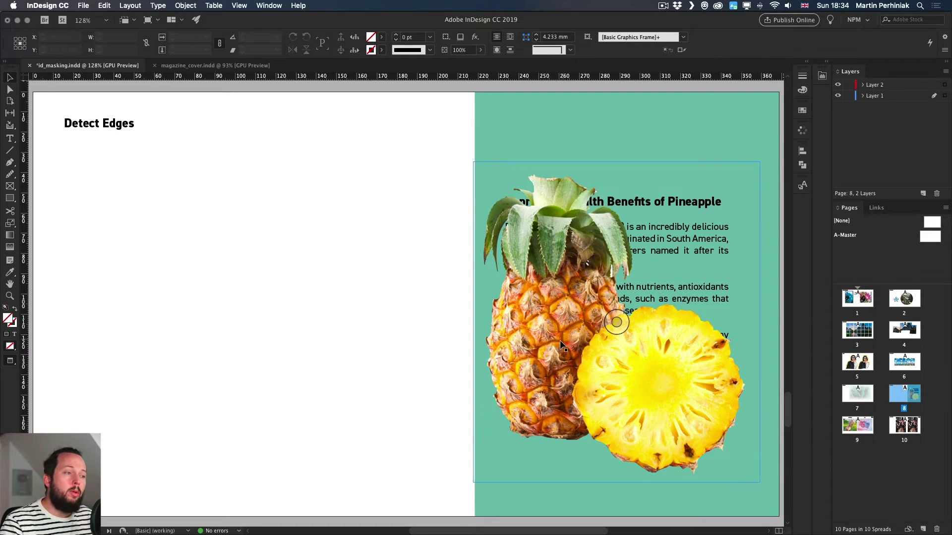
pyautogui.moveTo(563, 342); pyautogui.dragTo(519, 339)
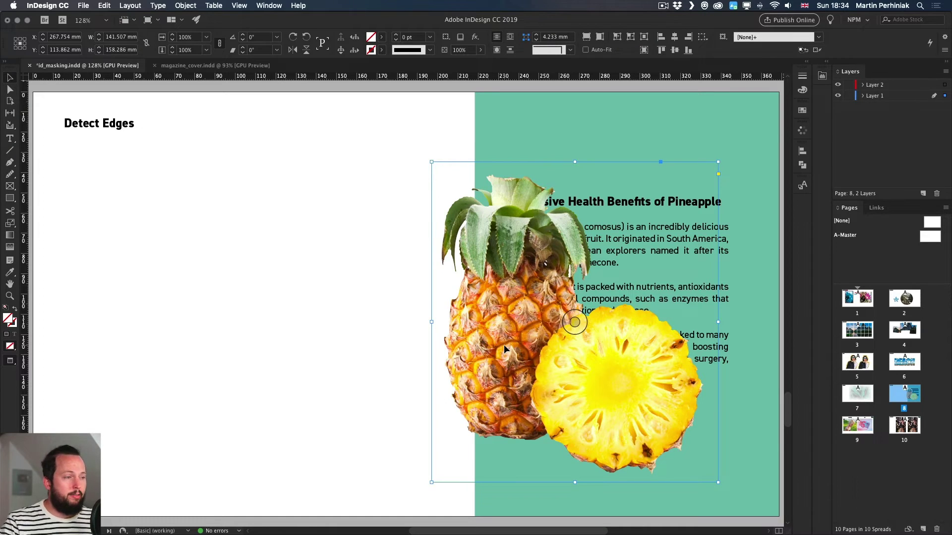
pyautogui.moveTo(503, 344); pyautogui.dragTo(220, 335)
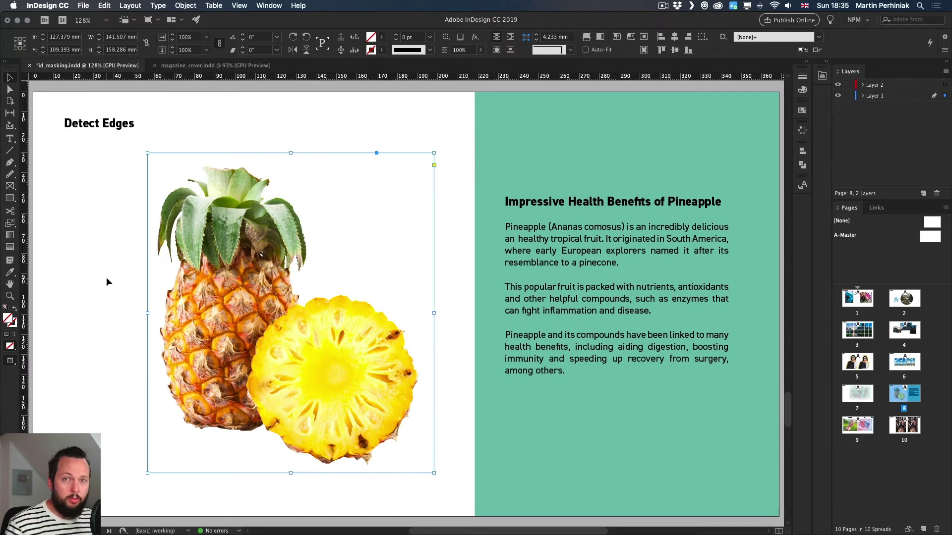
pyautogui.moveTo(249, 263); pyautogui.dragTo(349, 267)
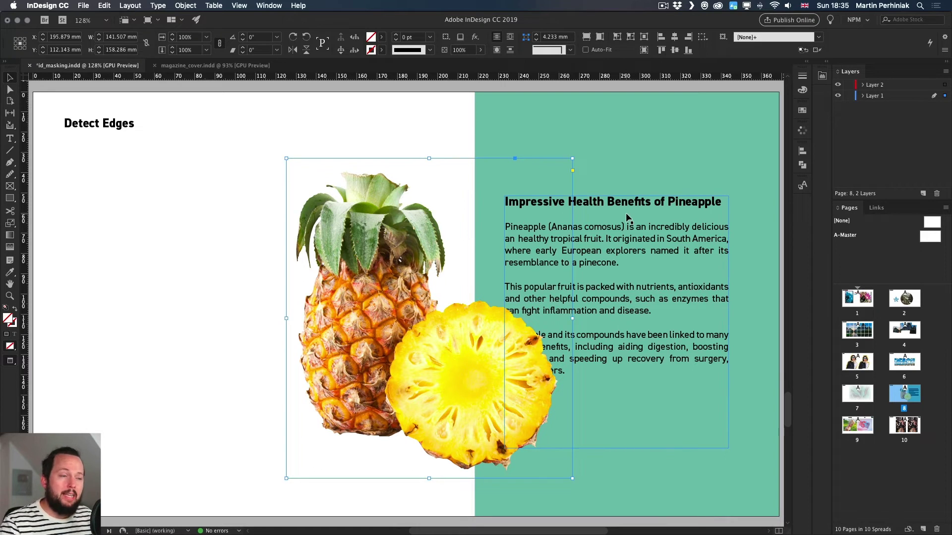
pyautogui.click(345, 264)
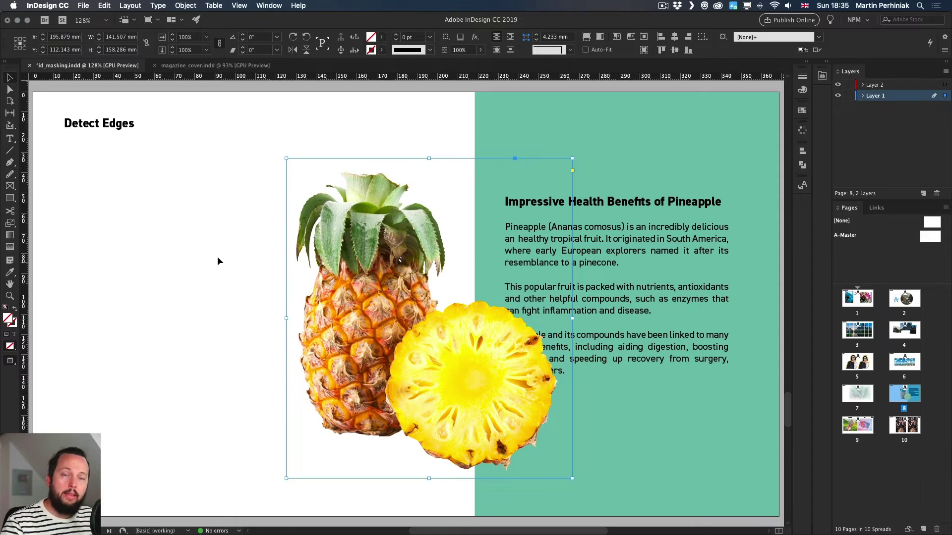
# Turn on text wrap around the object shape for the pineapple cutout.
pyautogui.click(268, 5)
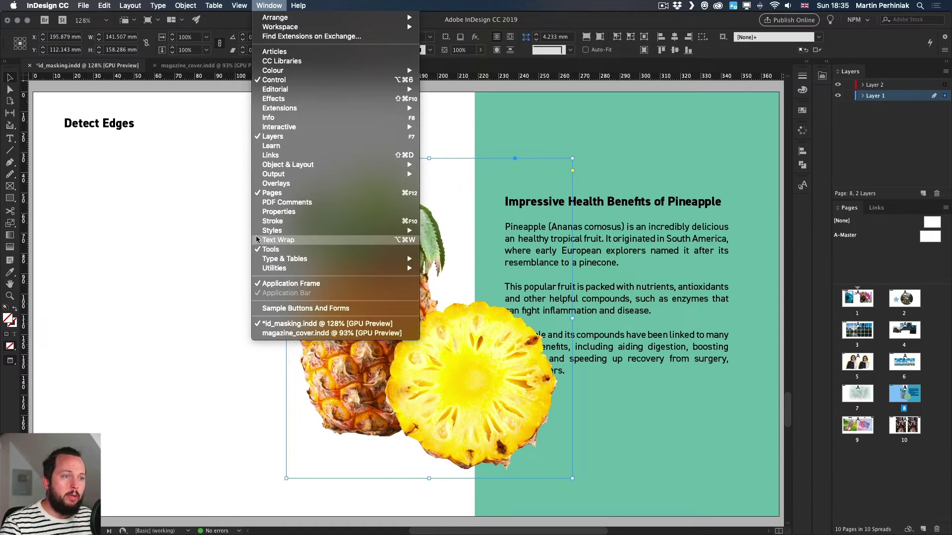
pyautogui.click(294, 240)
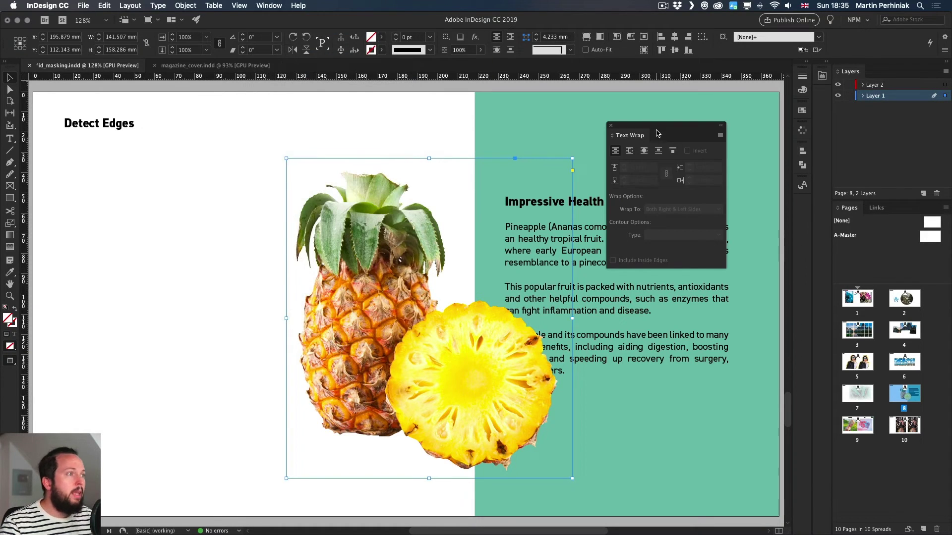
pyautogui.moveTo(661, 127); pyautogui.dragTo(200, 156)
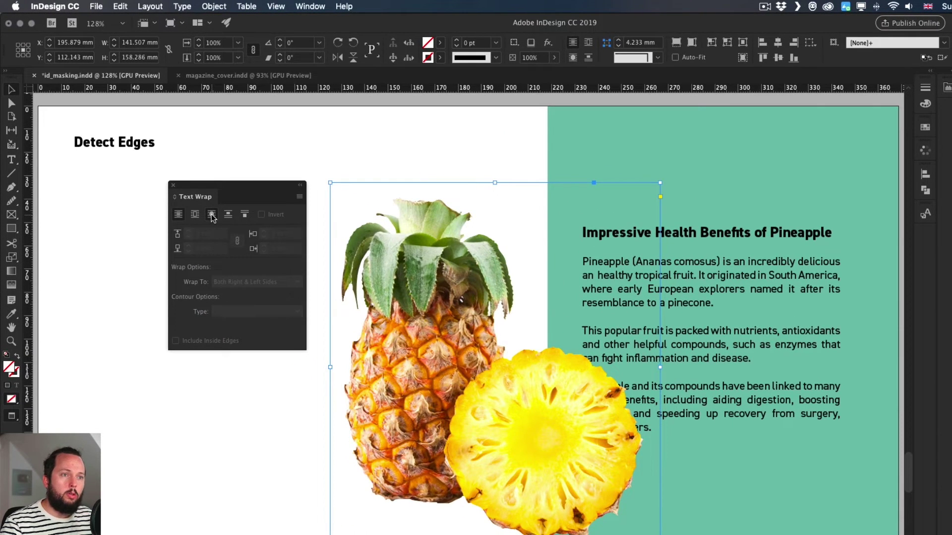
pyautogui.click(212, 215)
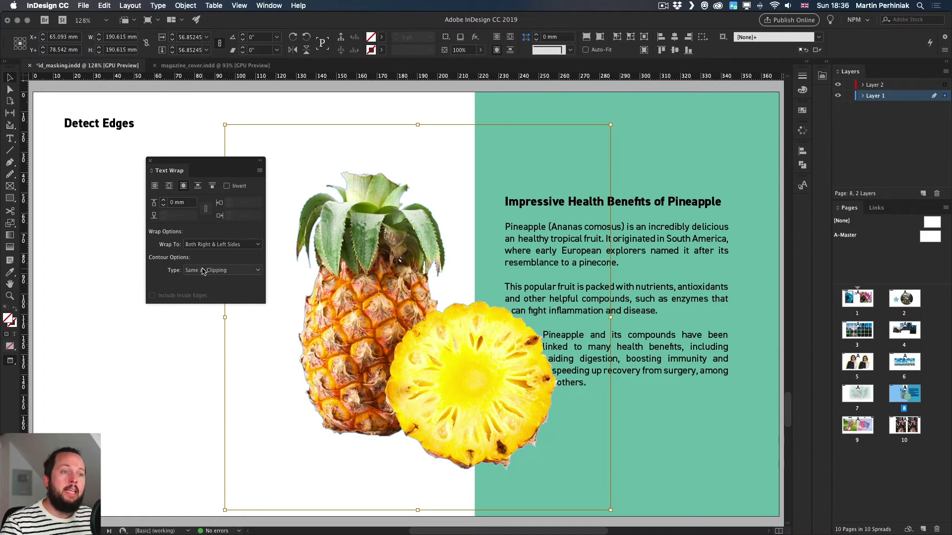
# Keep the pineapple's wrap contour as Same as Clipping and set its wrap offset to 3 mm.
pyautogui.click(203, 271)
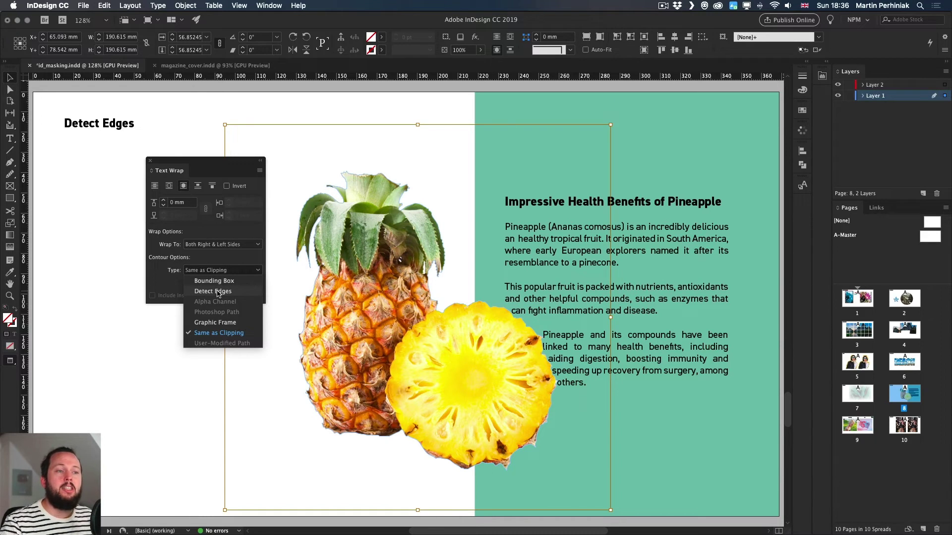
pyautogui.click(166, 287)
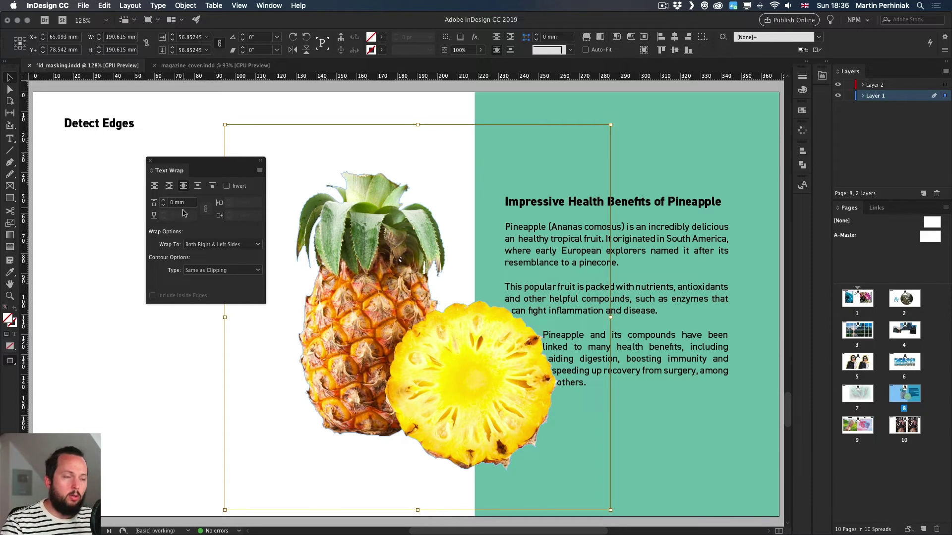
pyautogui.click(163, 201)
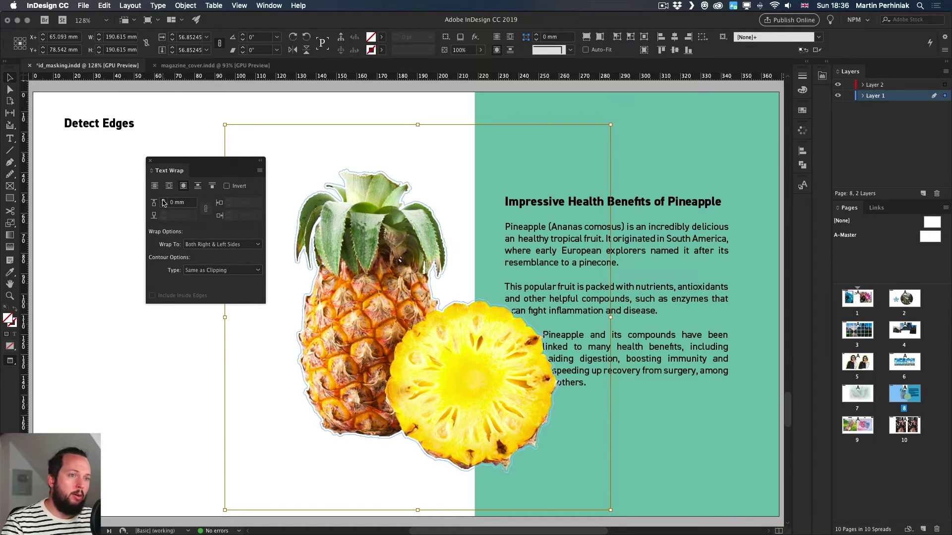
pyautogui.click(163, 200)
pyautogui.click(163, 201)
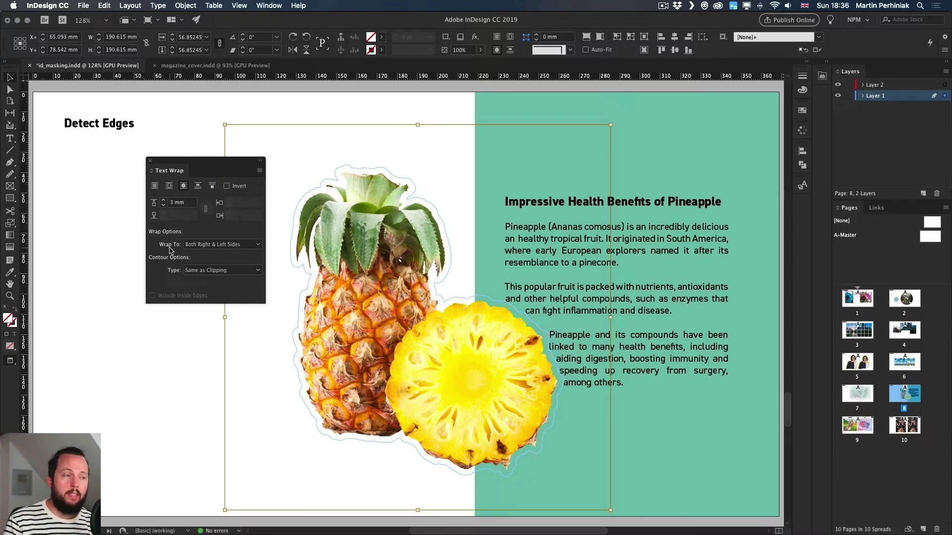
# Move the pineapple cutout up and further into the article text, deselect it, and close the text wrap settings.
pyautogui.click(272, 334)
pyautogui.moveTo(351, 255); pyautogui.dragTo(384, 241)
pyautogui.click(265, 346)
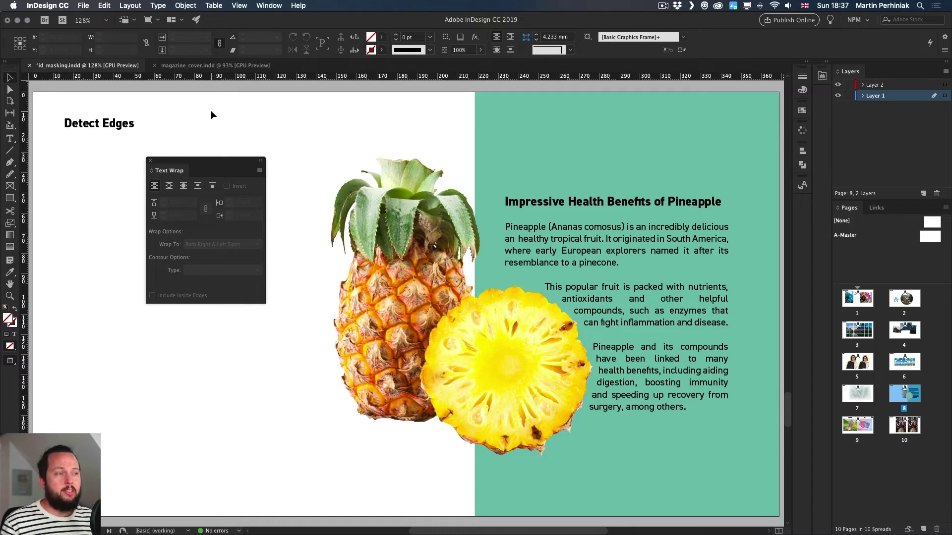
pyautogui.click(151, 162)
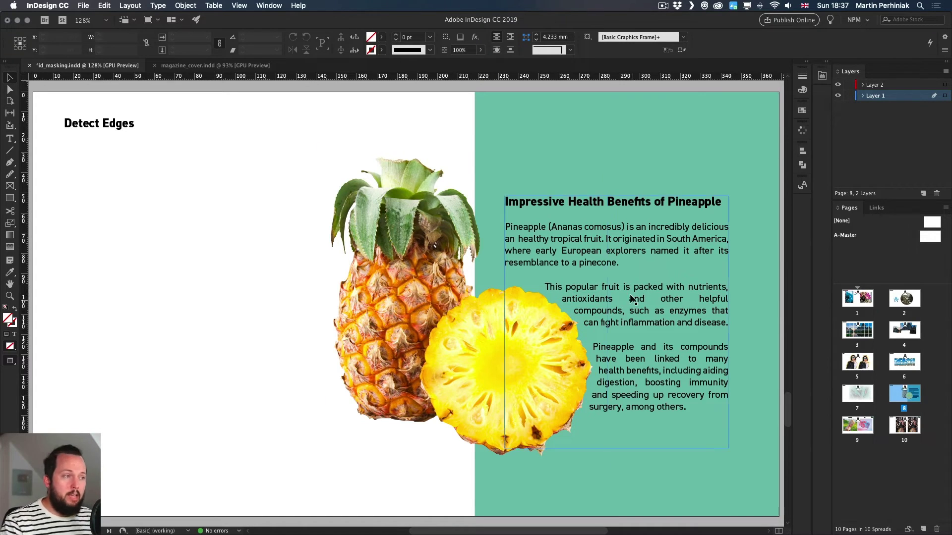
# Try left alignment on the article text frame beside the pineapple, and undo it.
pyautogui.click(629, 263)
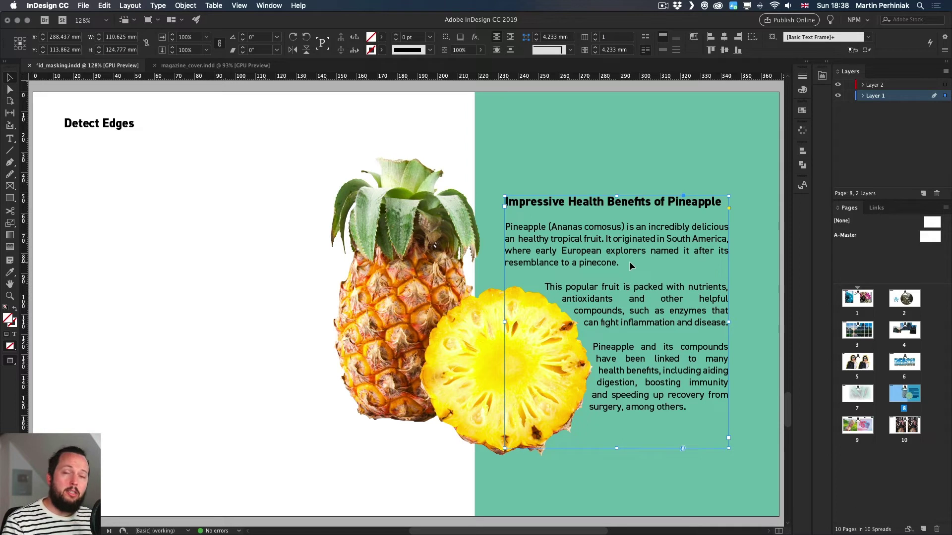
pyautogui.click(194, 279)
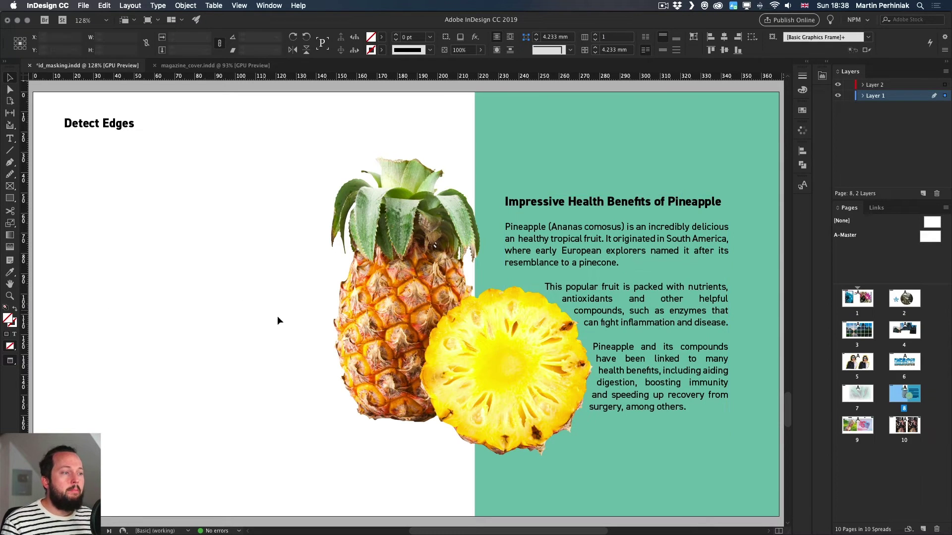
pyautogui.click(642, 276)
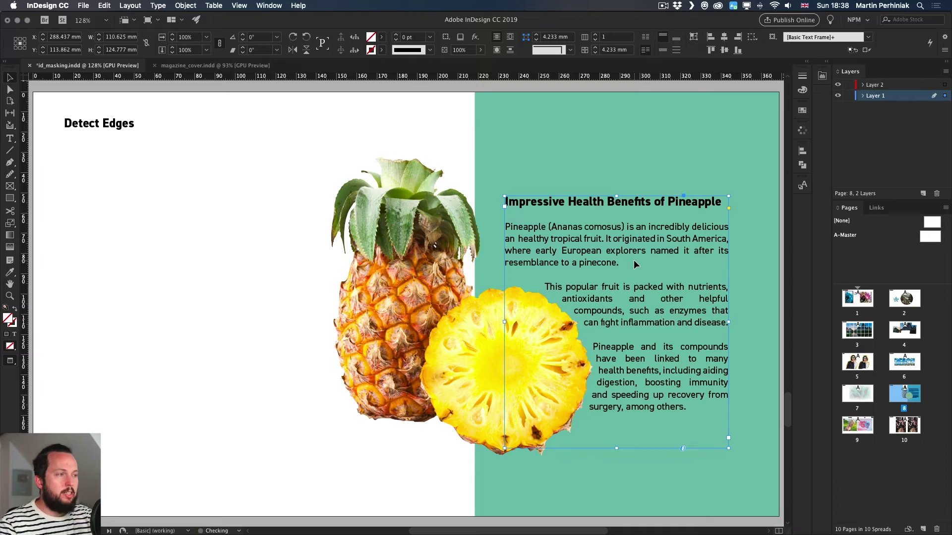
pyautogui.press('super+shift+l')
pyautogui.click(185, 353)
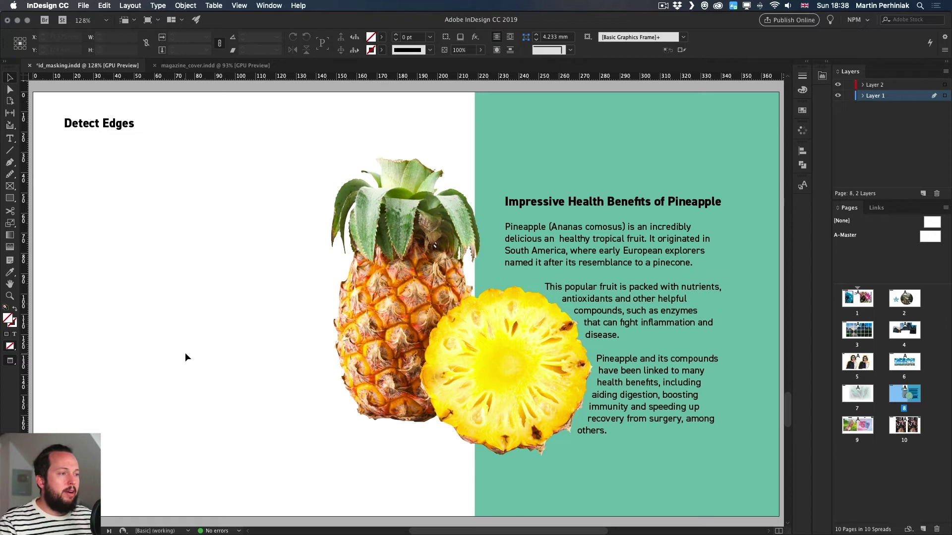
pyautogui.press('super+z')
pyautogui.click(184, 352)
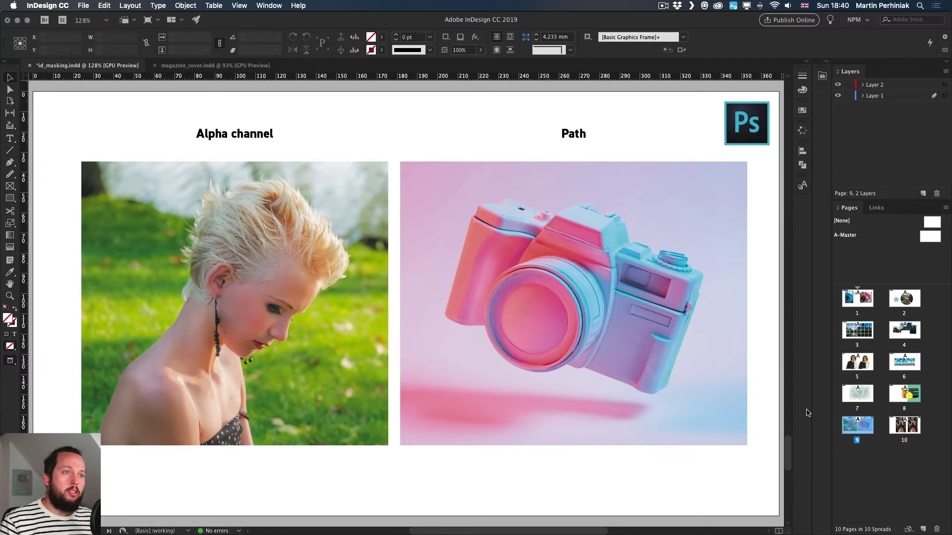
# Open the original file of the Alpha channel portrait in Photoshop and fit the image to the window.
pyautogui.click(290, 276)
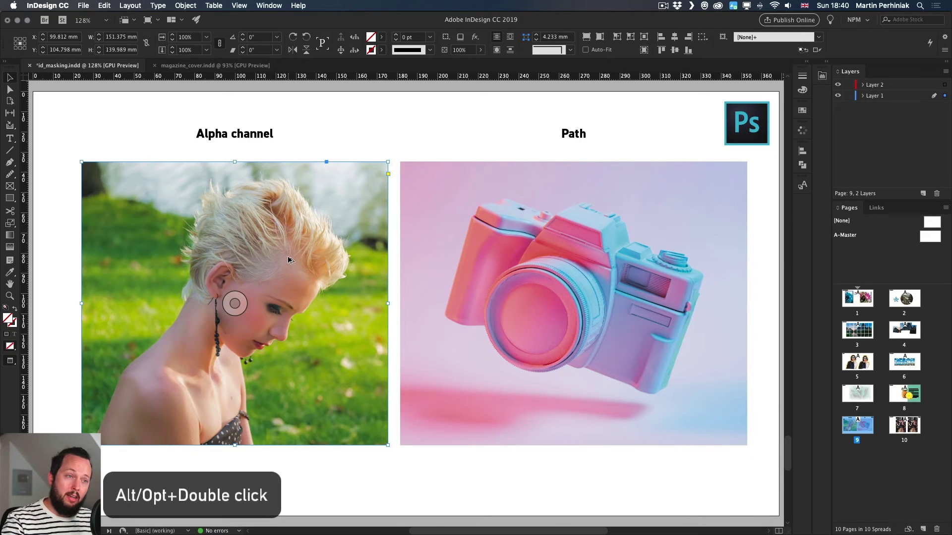
pyautogui.keyDown('alt'); pyautogui.doubleClick(289, 260); pyautogui.keyUp('alt')
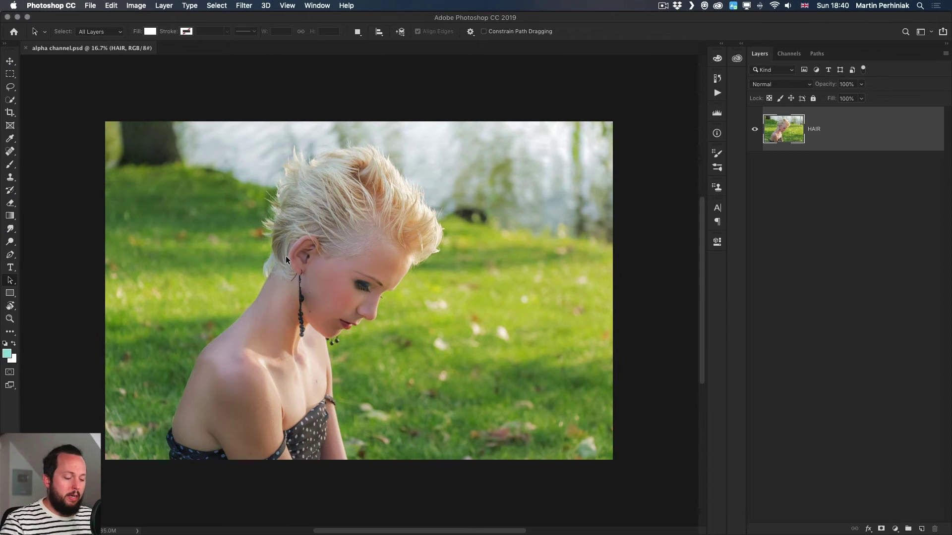
pyautogui.press('super+0')
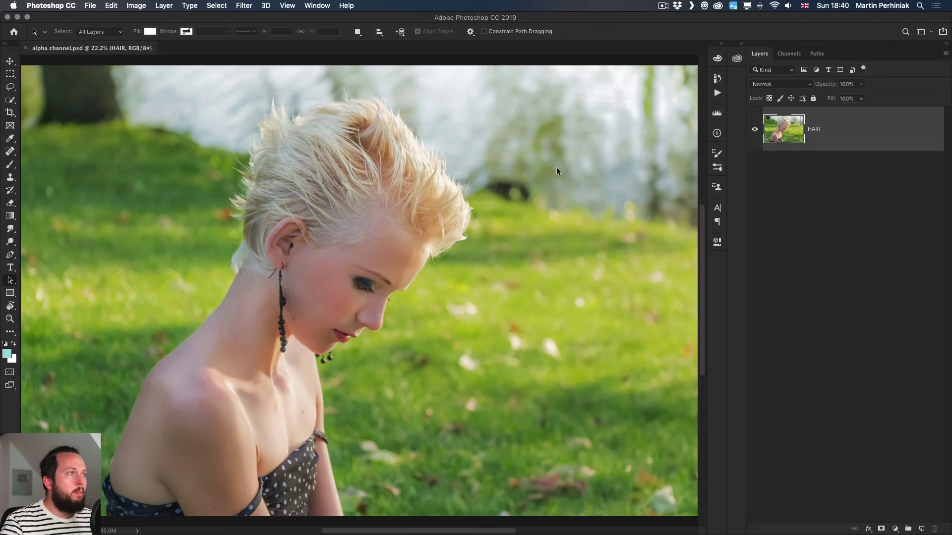
# Examine the portrait's GIRL alpha channel and its single HAIR layer, and restore the RGB composite view.
pyautogui.click(789, 53)
pyautogui.click(768, 125)
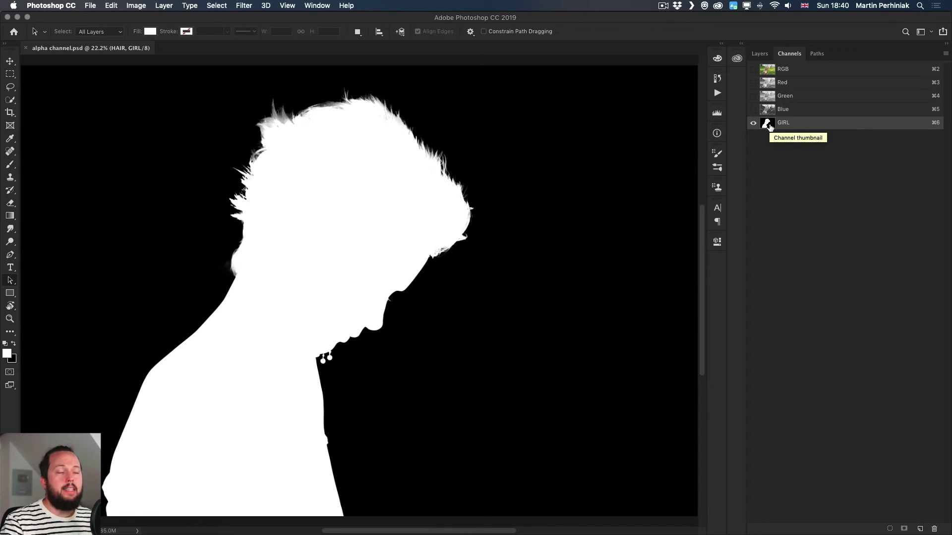
pyautogui.click(762, 55)
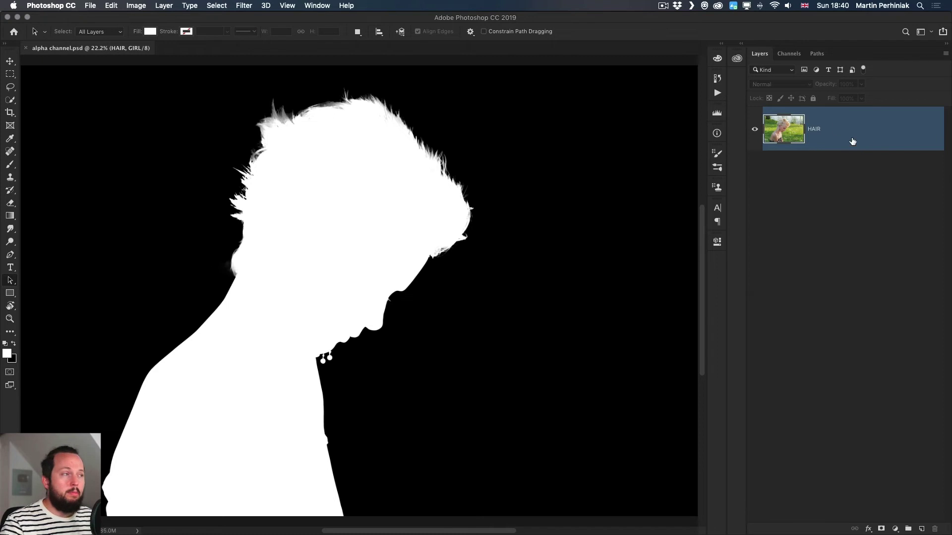
pyautogui.click(787, 53)
pyautogui.click(788, 74)
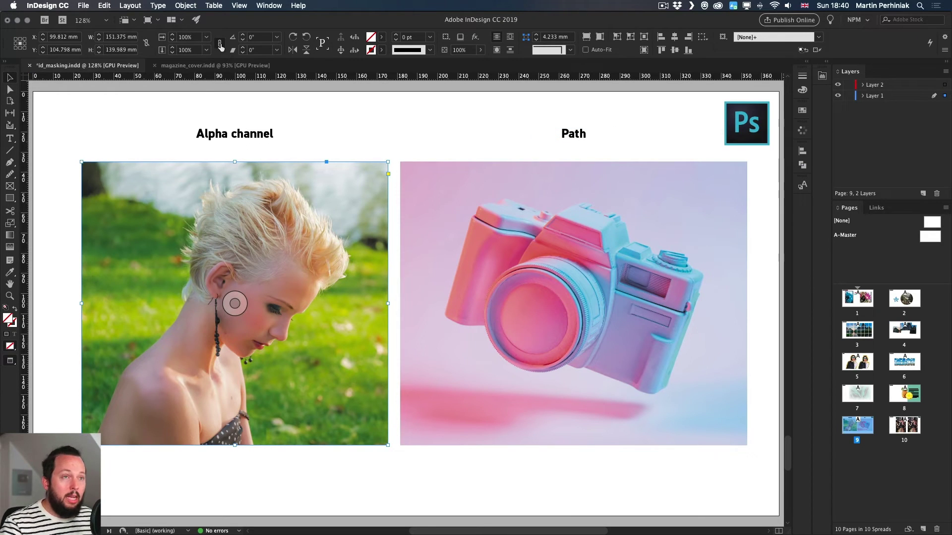
# Back in InDesign, apply an Alpha Channel clipping path to the portrait using the GIRL channel, and deselect the photo.
pyautogui.click(184, 6)
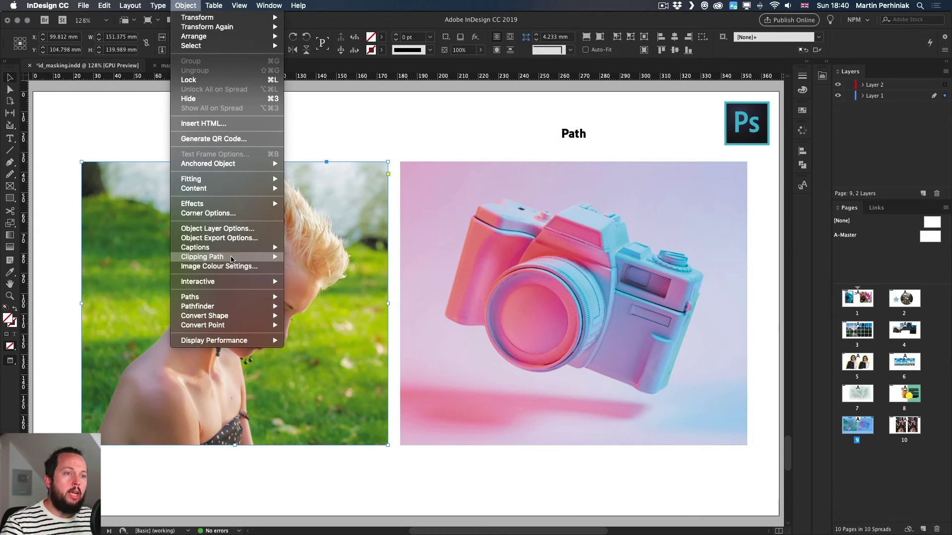
pyautogui.moveTo(233, 258)
pyautogui.click(309, 257)
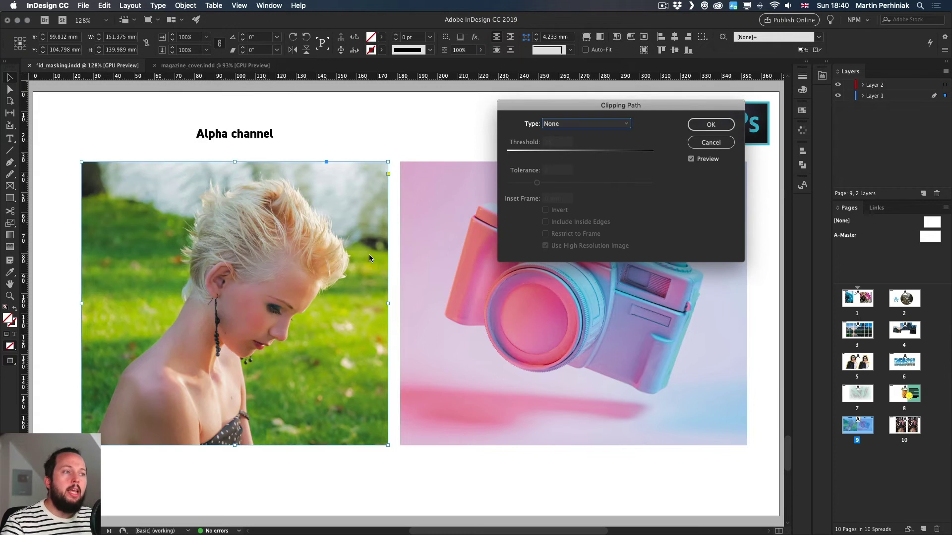
pyautogui.click(566, 124)
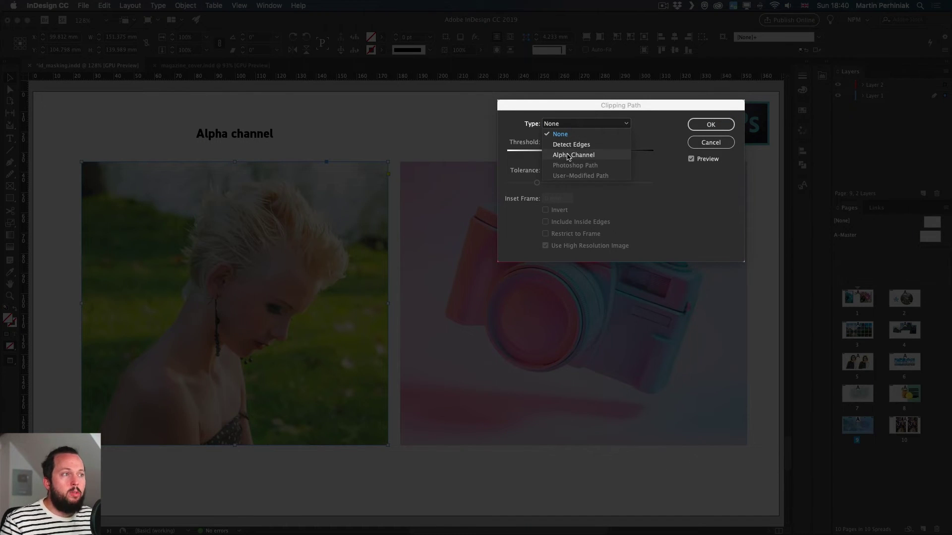
pyautogui.click(568, 155)
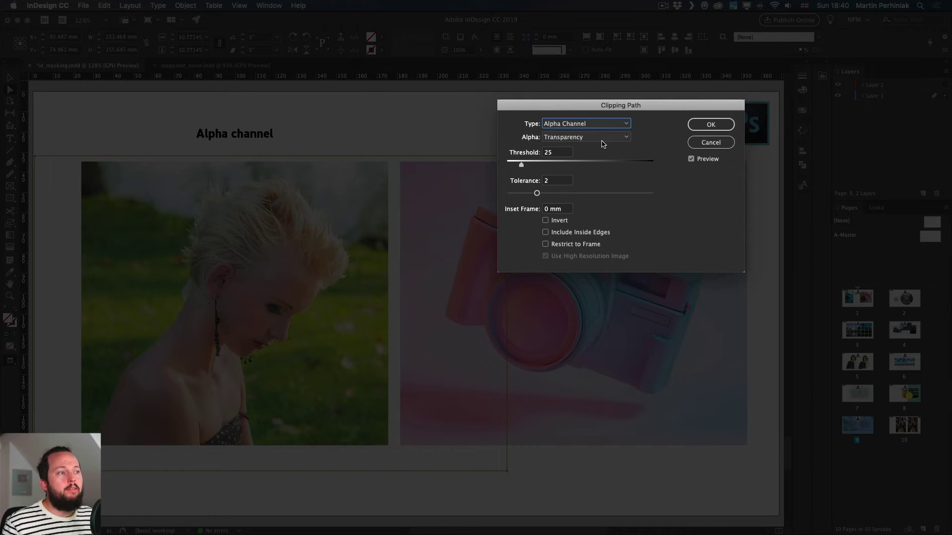
pyautogui.click(602, 141)
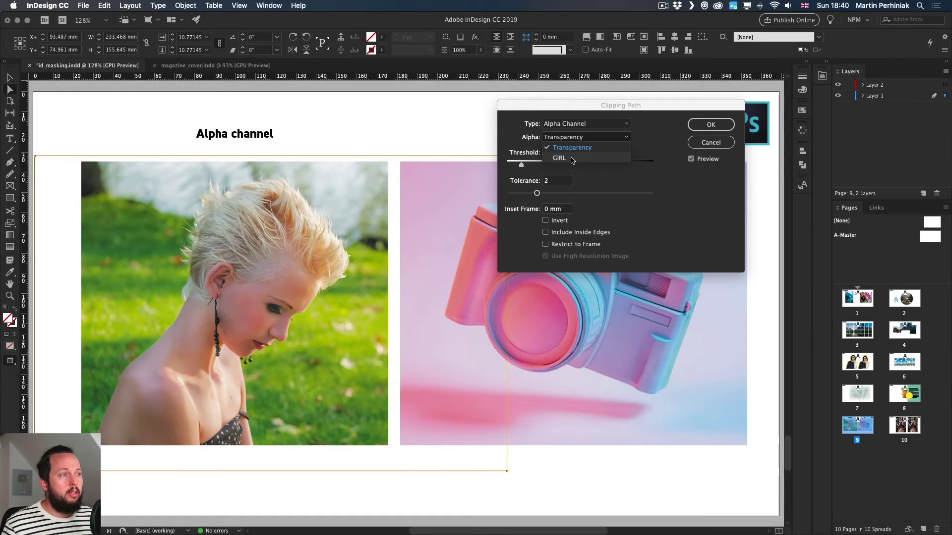
pyautogui.click(573, 160)
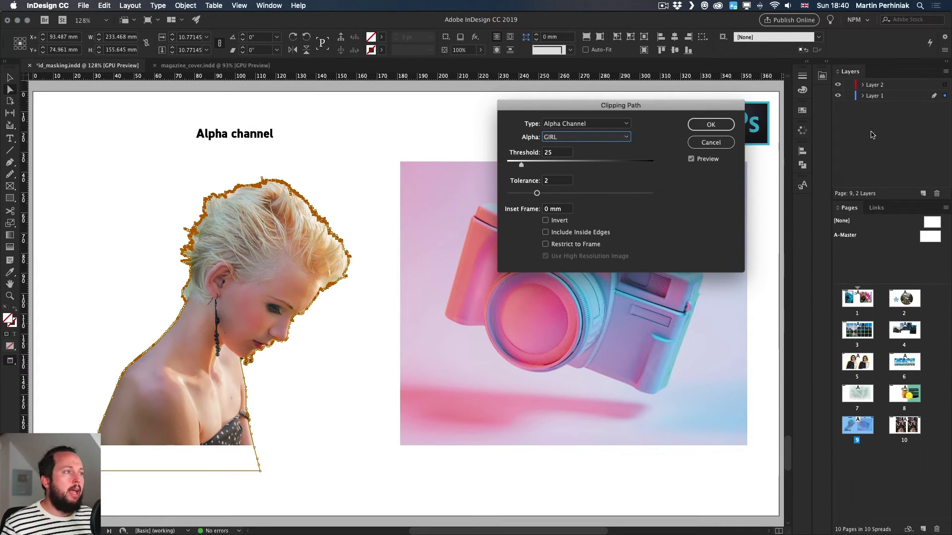
pyautogui.click(729, 127)
pyautogui.click(358, 129)
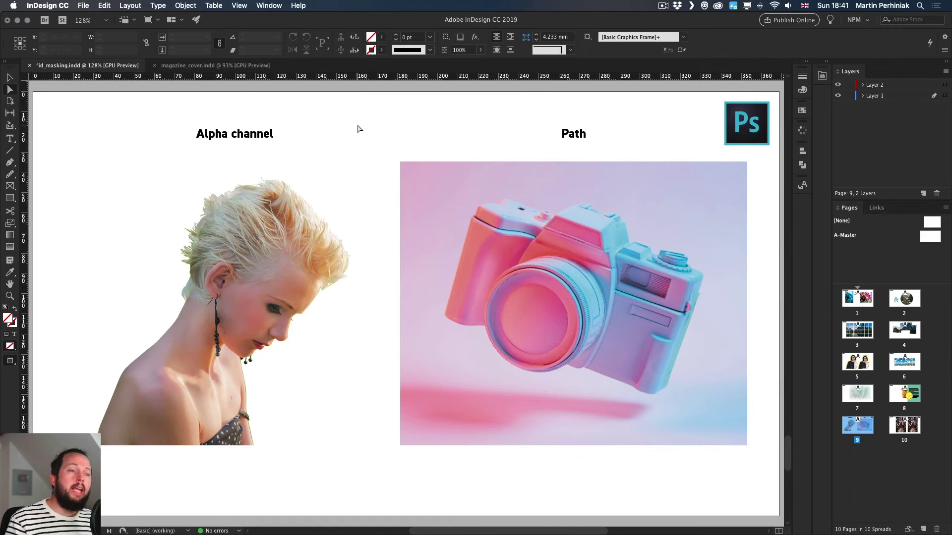
pyautogui.press('v')
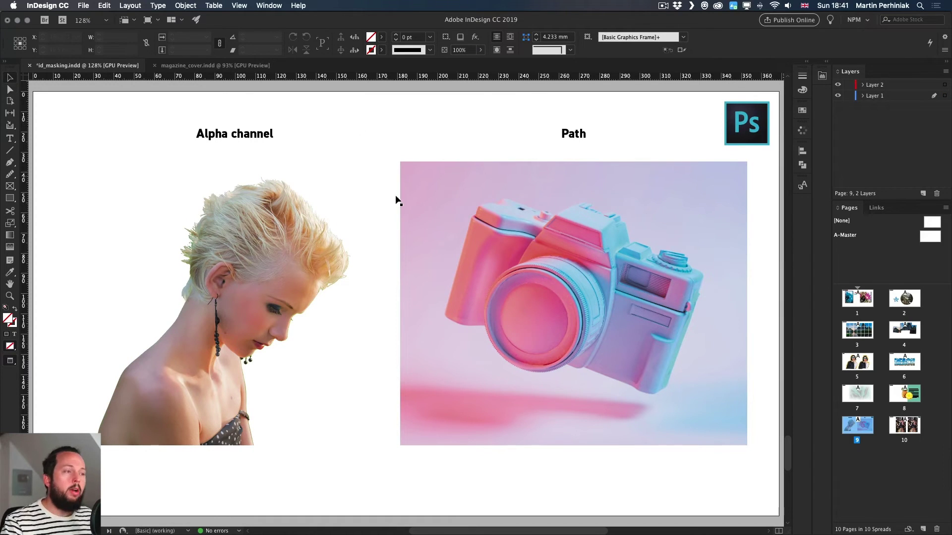
# Apply a Photoshop Path clipping path to the camera photo using the path named camera.
pyautogui.click(532, 249)
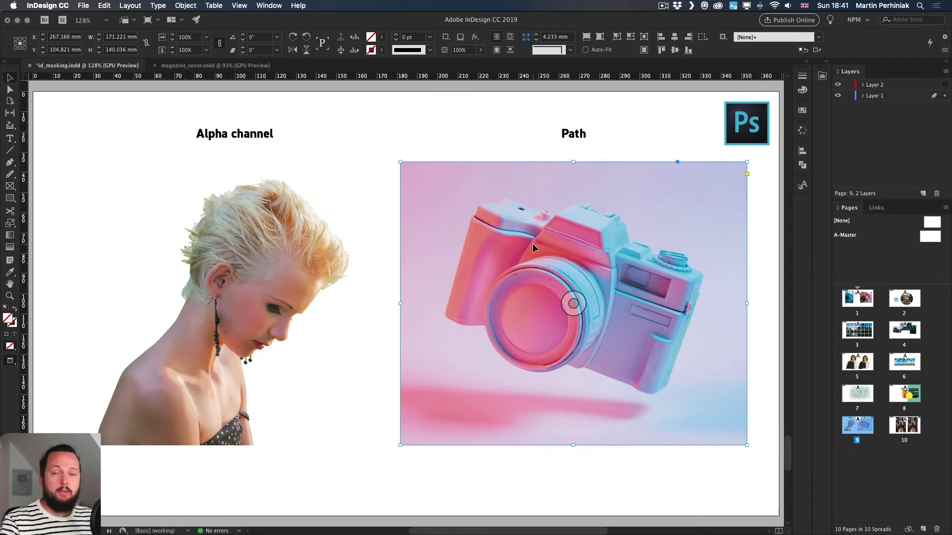
pyautogui.click(186, 5)
pyautogui.moveTo(213, 307)
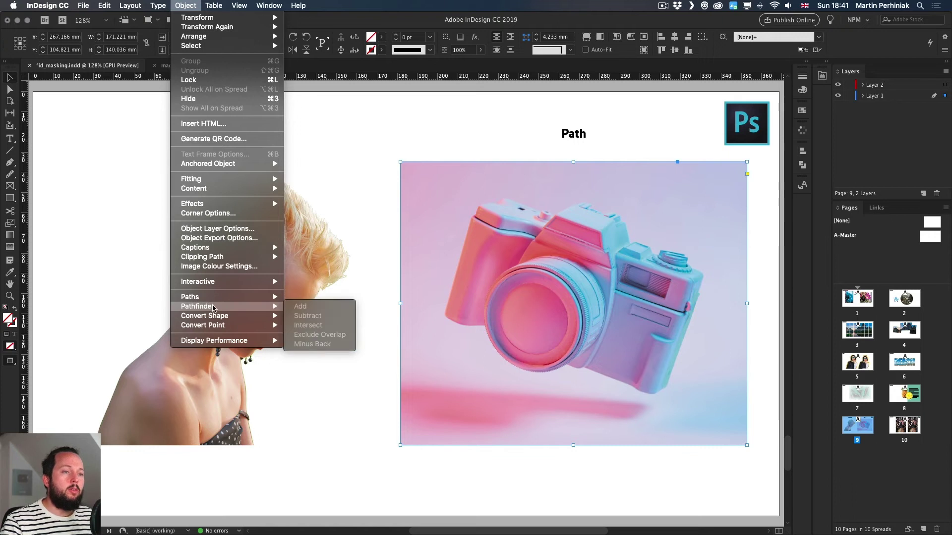
pyautogui.moveTo(222, 257)
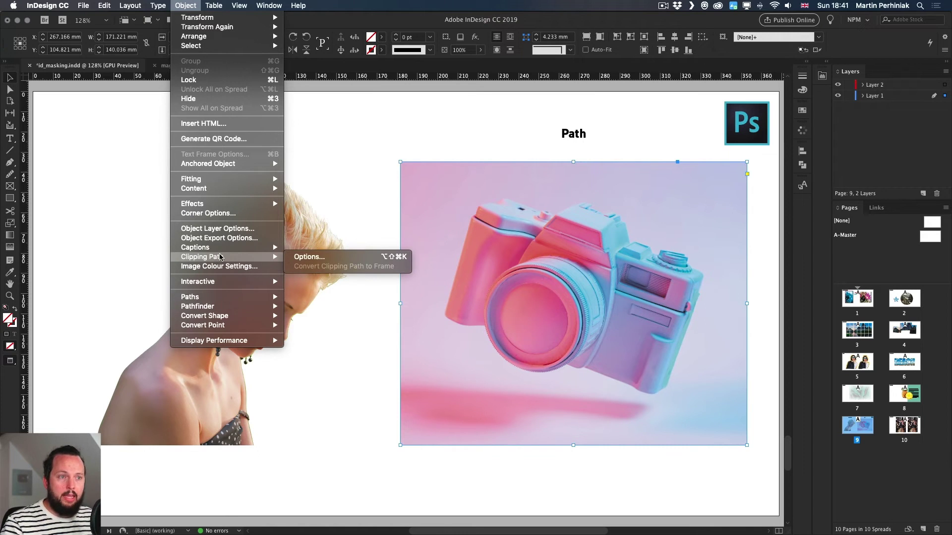
pyautogui.click(341, 257)
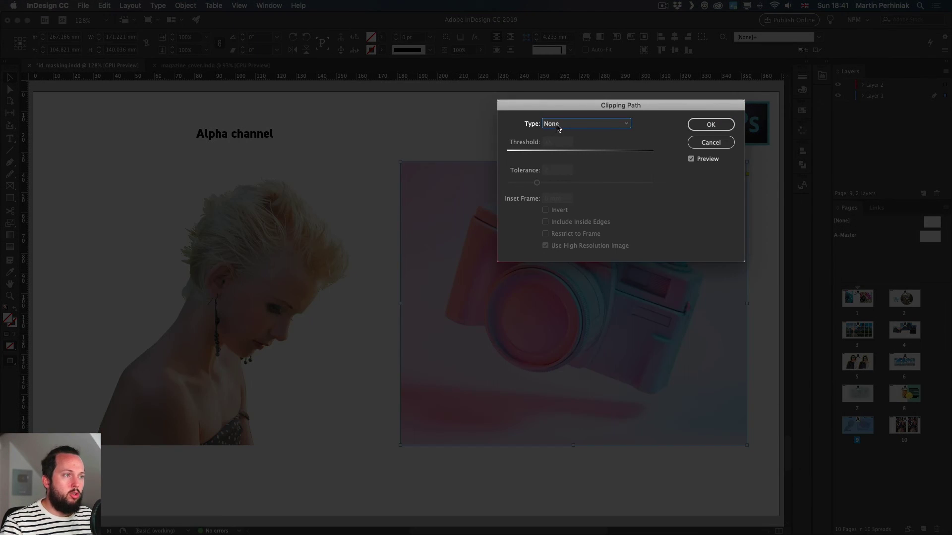
pyautogui.click(570, 124)
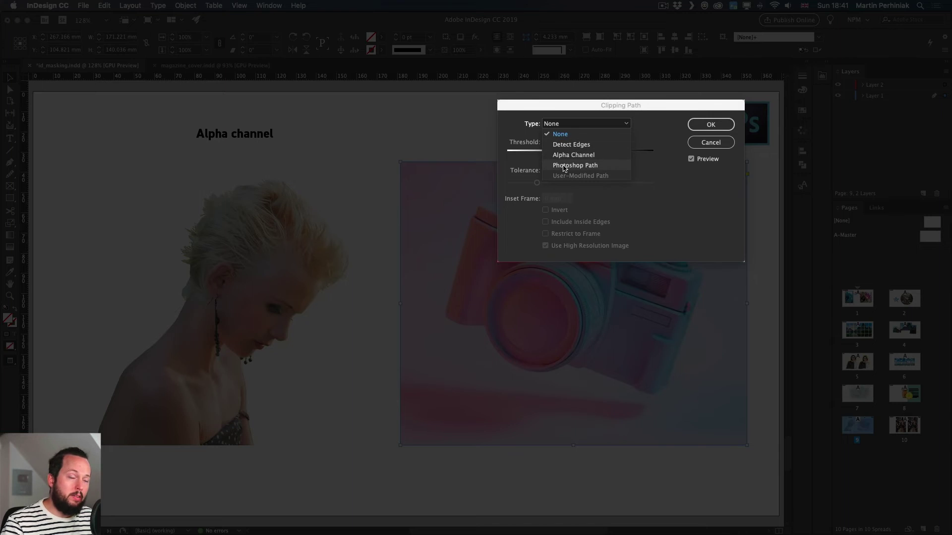
pyautogui.click(565, 166)
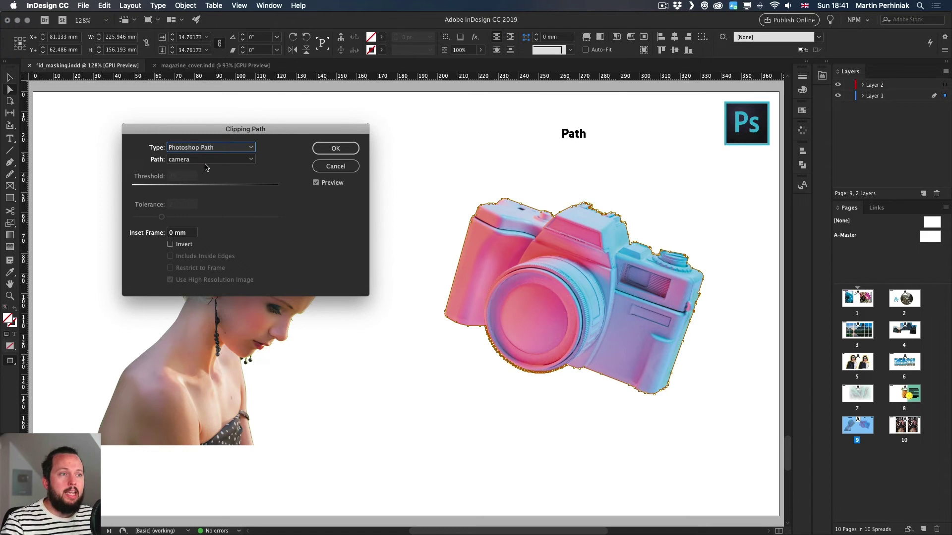
pyautogui.click(320, 151)
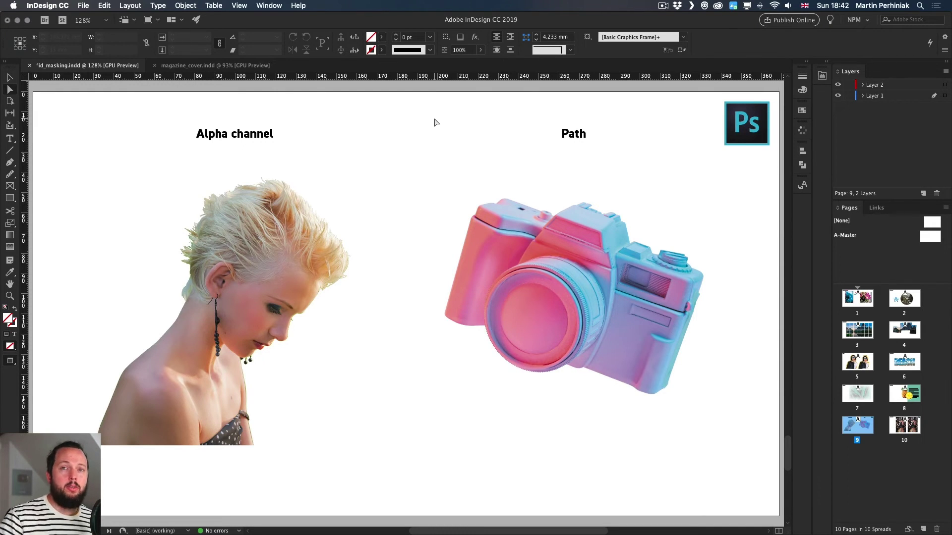
# Open the original file of the camera photo in Photoshop and examine its single layer and its saved camera path.
pyautogui.press('v')
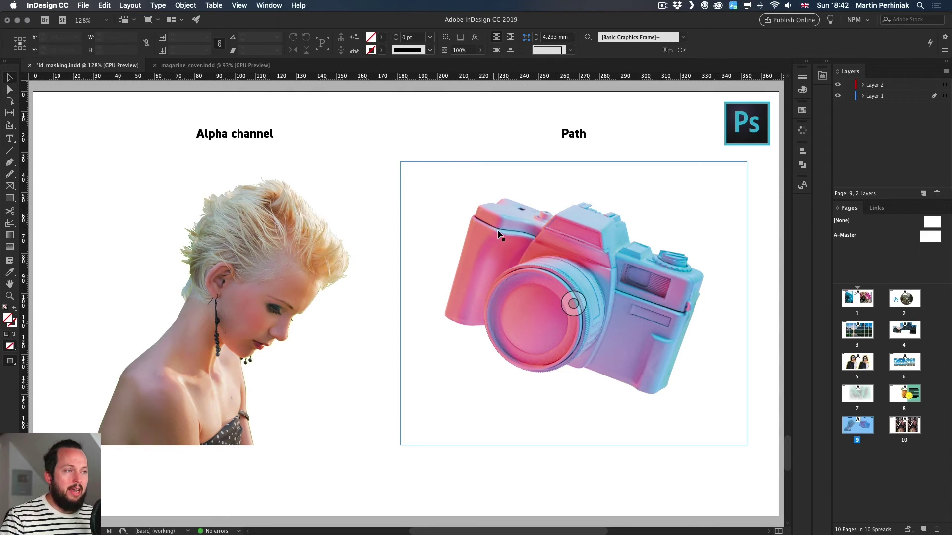
pyautogui.click(570, 234)
pyautogui.keyDown('alt'); pyautogui.doubleClick(576, 241); pyautogui.keyUp('alt')
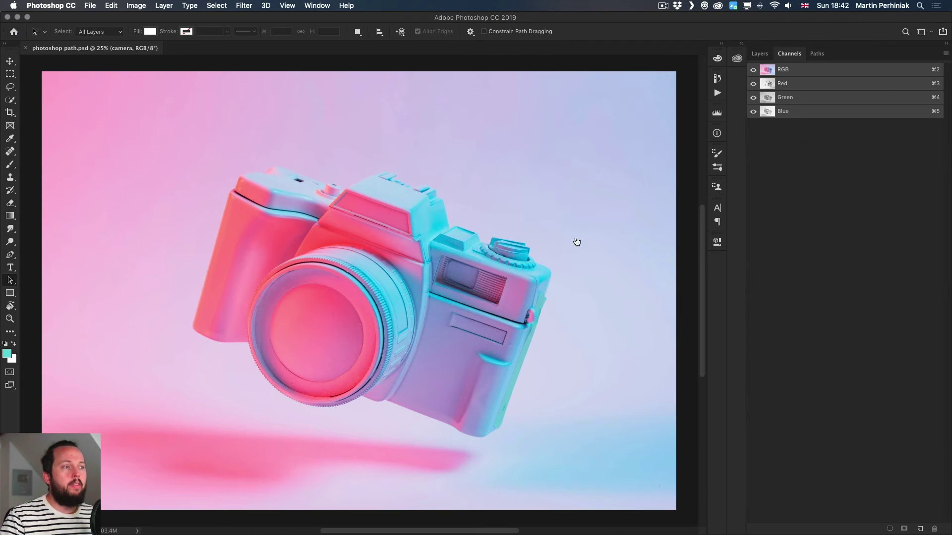
pyautogui.click(759, 54)
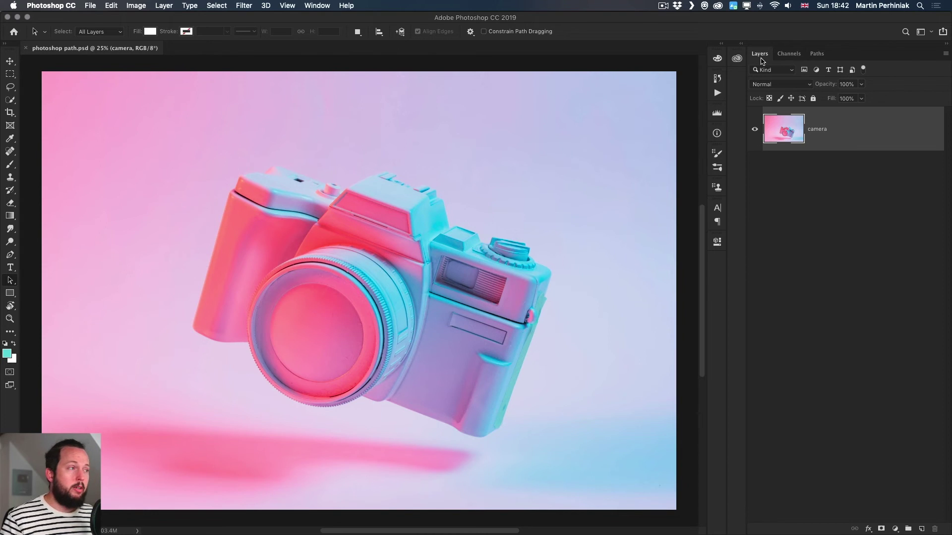
pyautogui.click(818, 54)
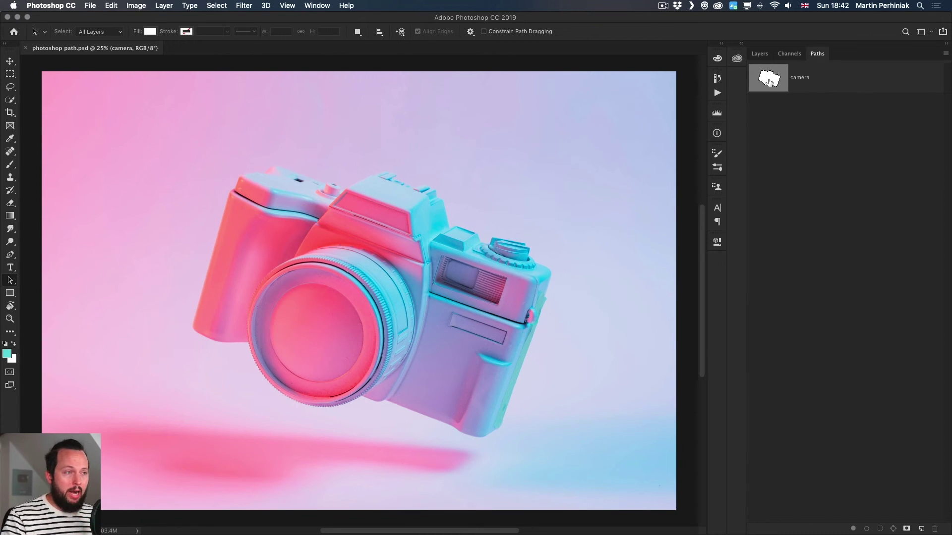
pyautogui.click(769, 81)
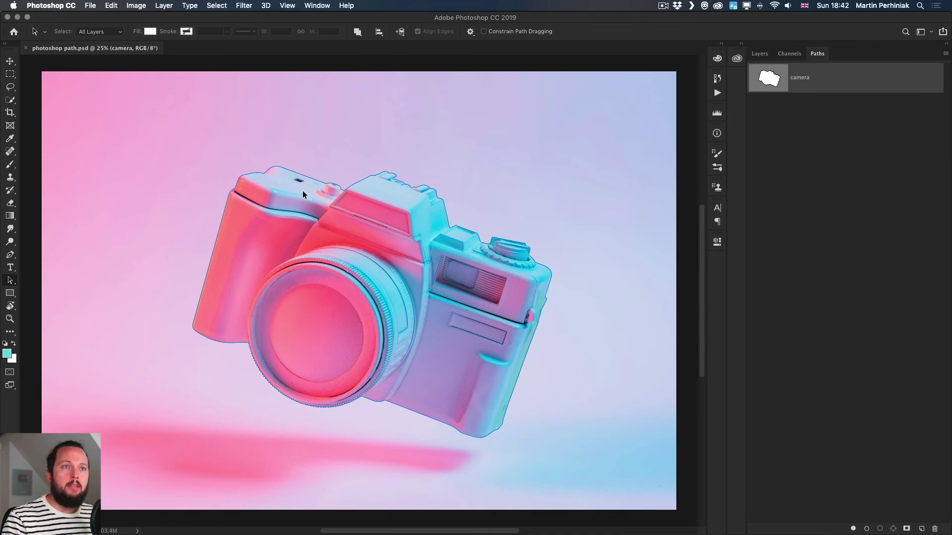
pyautogui.press('p')
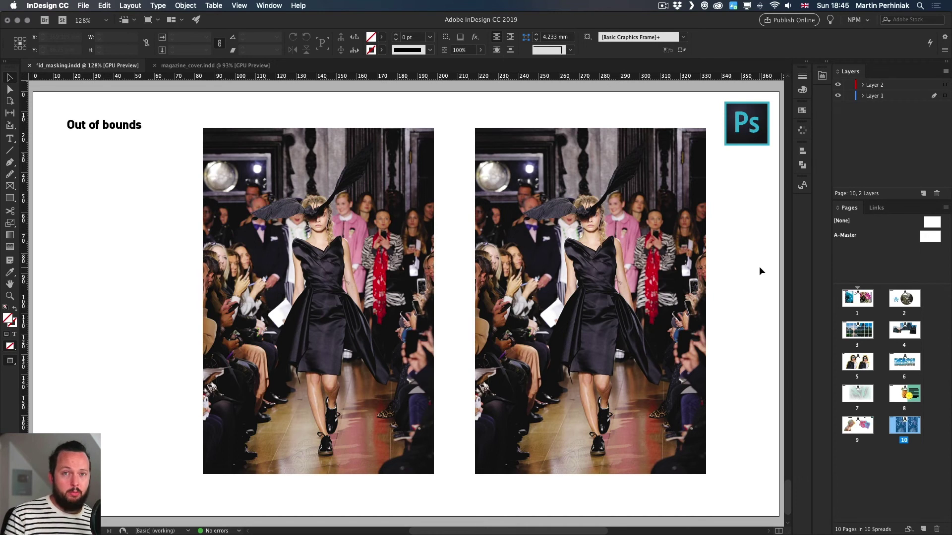
# From InDesign's Out of bounds page, open the original of the first runway photo in Photoshop and zoom in on the model.
pyautogui.click(318, 199)
pyautogui.keyDown('alt'); pyautogui.doubleClick(331, 217); pyautogui.keyUp('alt')
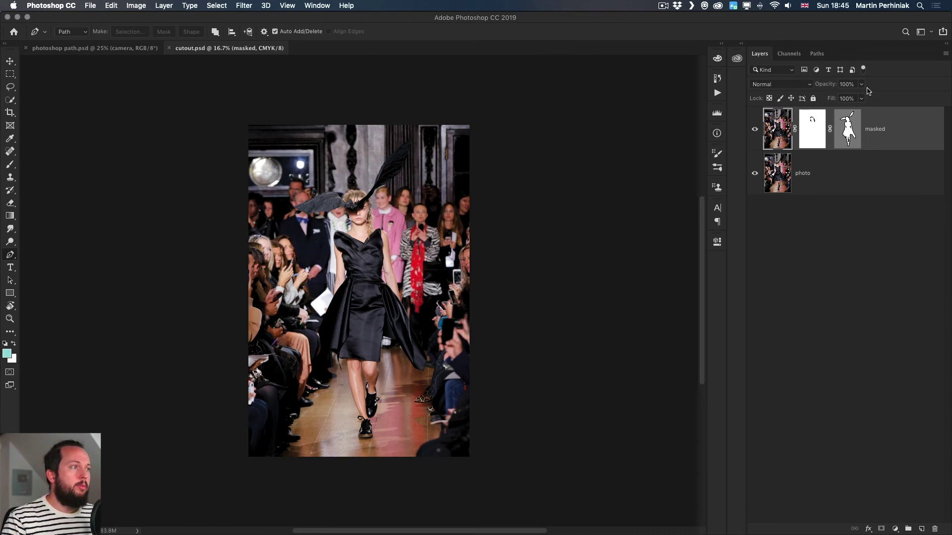
pyautogui.press('z')
pyautogui.moveTo(402, 212); pyautogui.dragTo(412, 212)
pyautogui.press('super+0')
pyautogui.press('p')
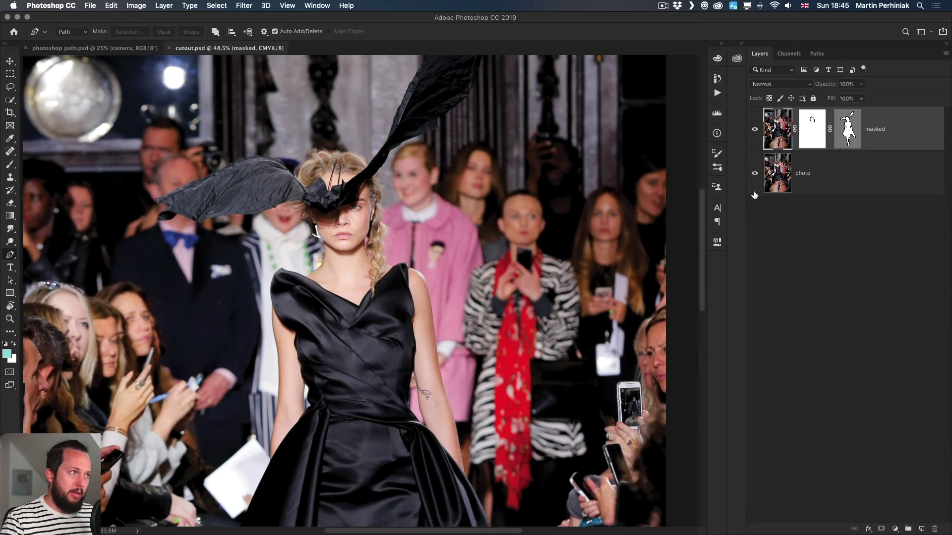
# Examine the masked layer's cutout and vector mask with the photo layer hidden, and show the photo layer again.
pyautogui.click(754, 175)
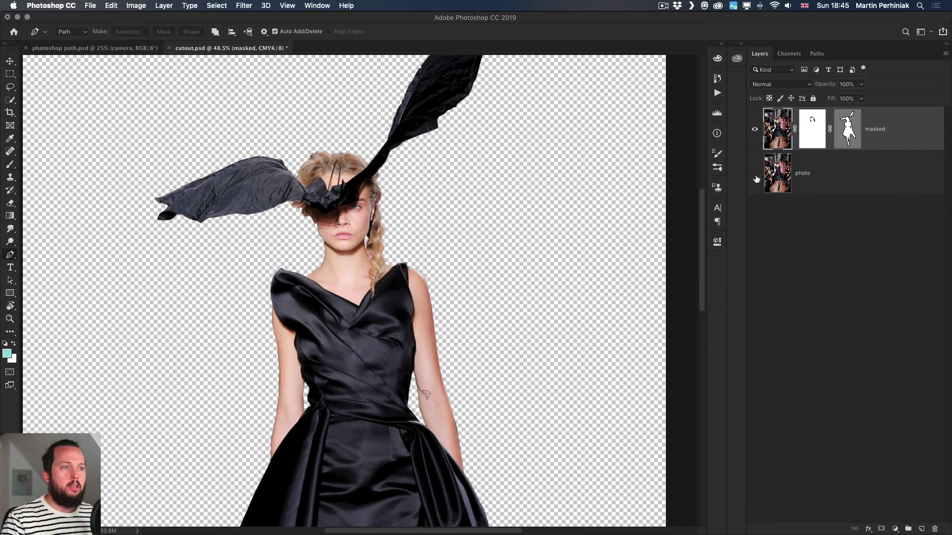
pyautogui.click(850, 126)
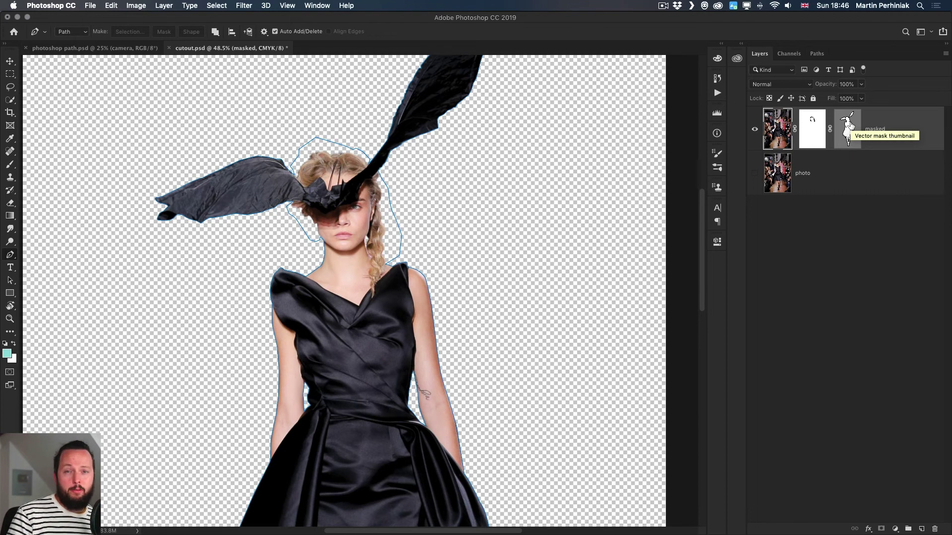
pyautogui.click(850, 125)
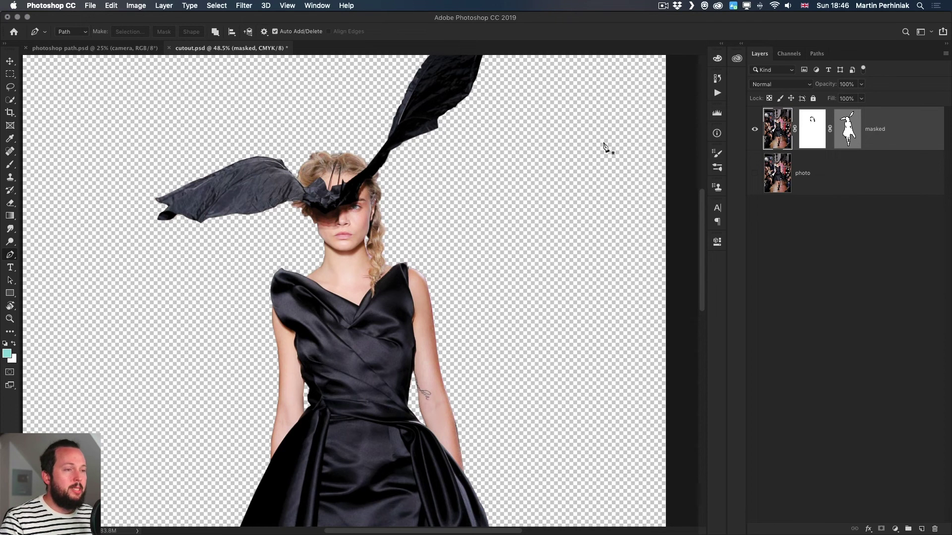
pyautogui.press('a')
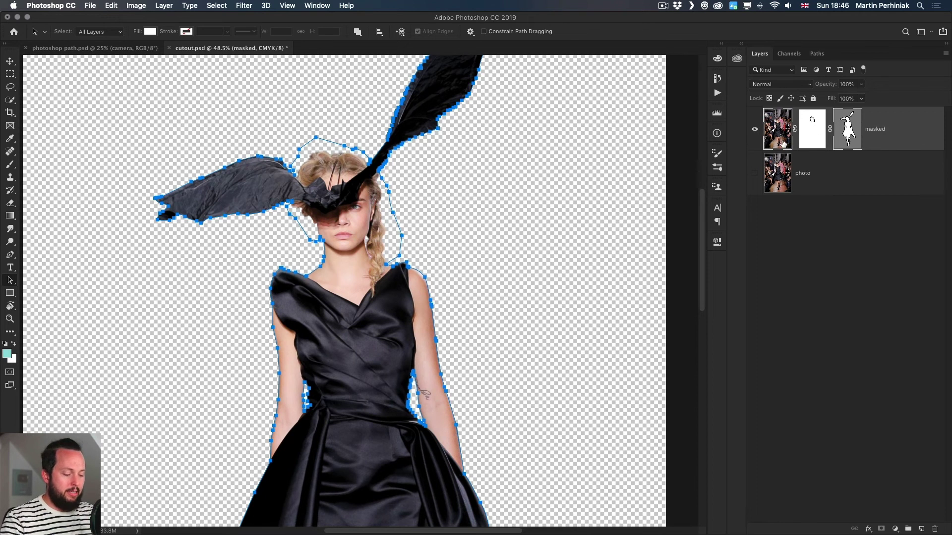
pyautogui.press('super+0')
pyautogui.click(755, 173)
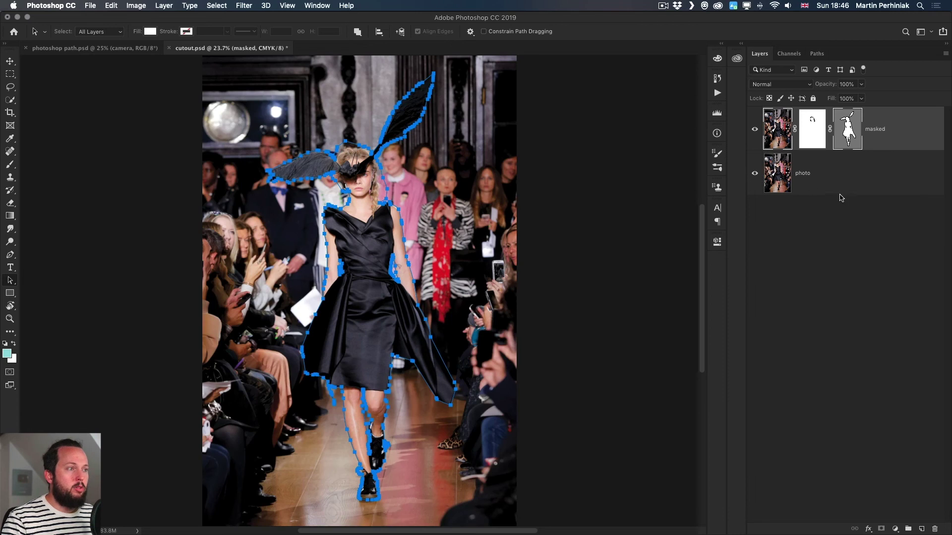
# Compare the image with the masked layer hidden and shown, and close cutout.psd without saving.
pyautogui.click(841, 198)
pyautogui.click(755, 129)
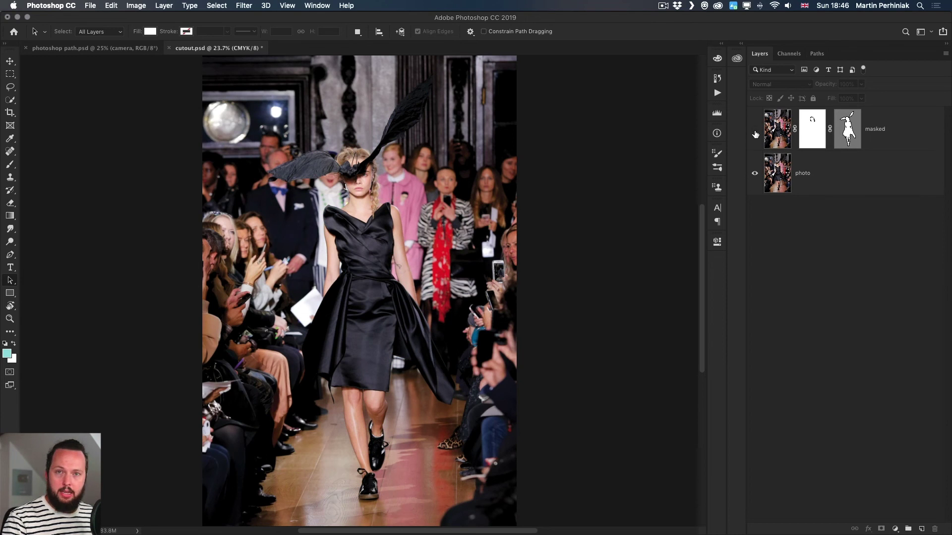
pyautogui.click(754, 130)
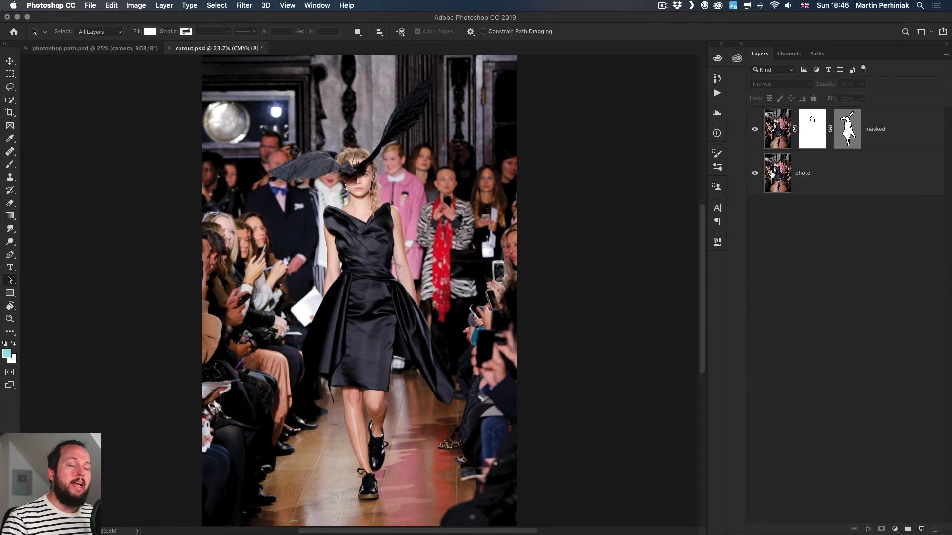
pyautogui.click(802, 178)
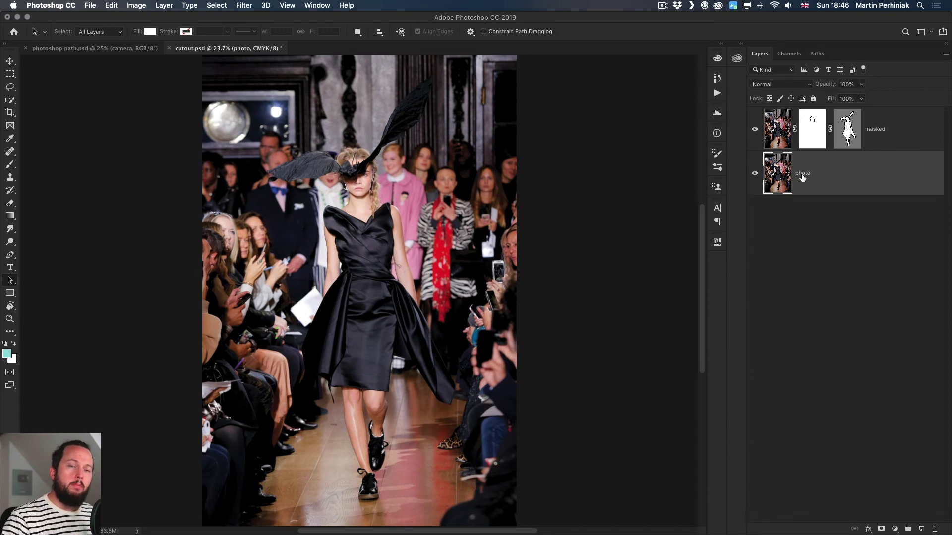
pyautogui.click(881, 130)
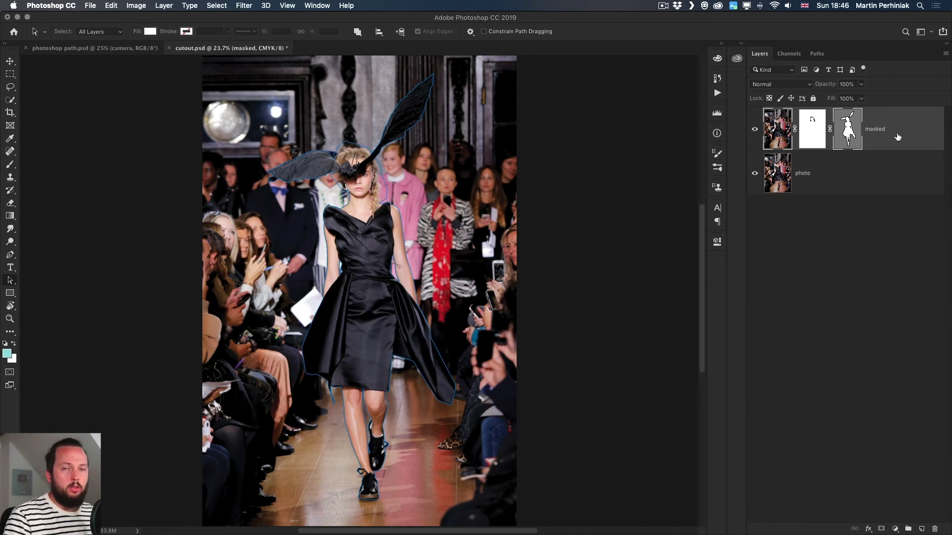
pyautogui.press('super+w')
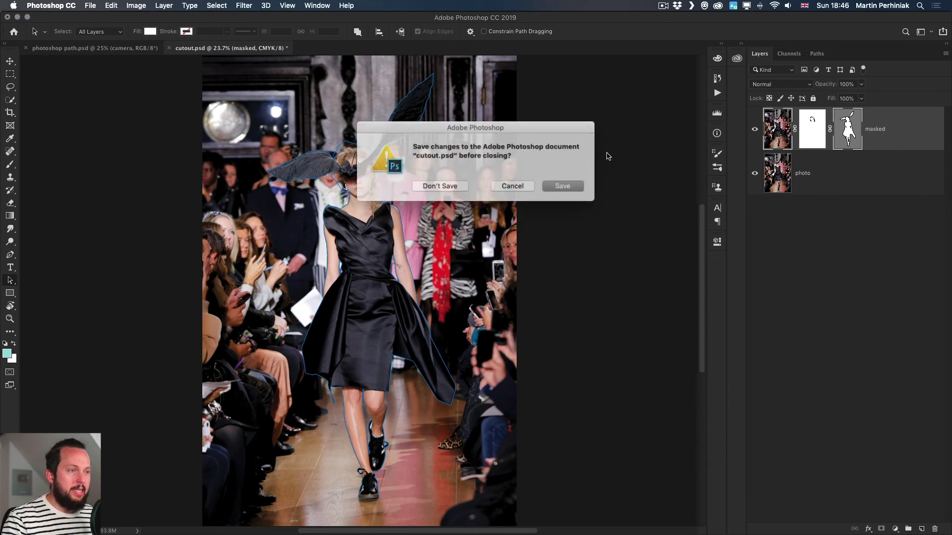
pyautogui.click(457, 182)
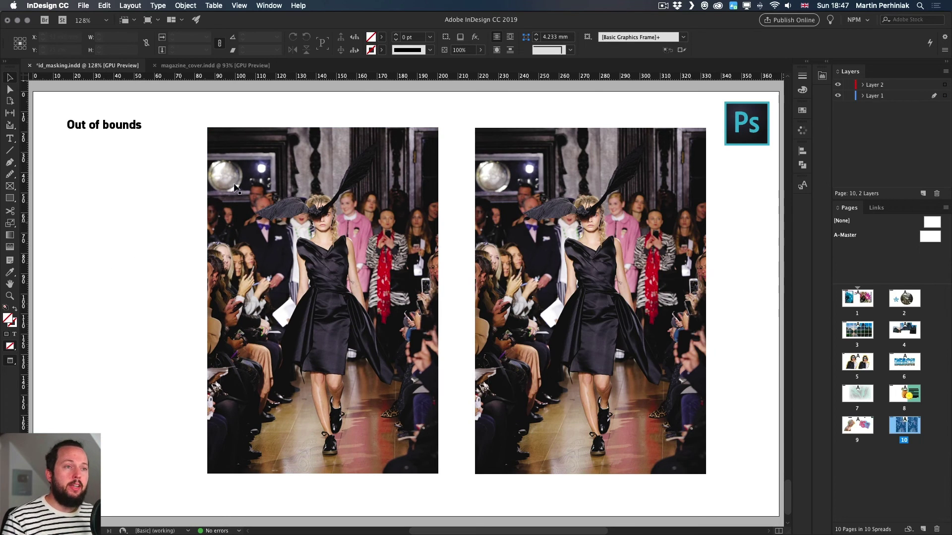
# Back in InDesign, hide the photo layer of the first runway image through Object Layer Options with preview on, and deselect it.
pyautogui.click(254, 168)
pyautogui.rightClick(268, 144)
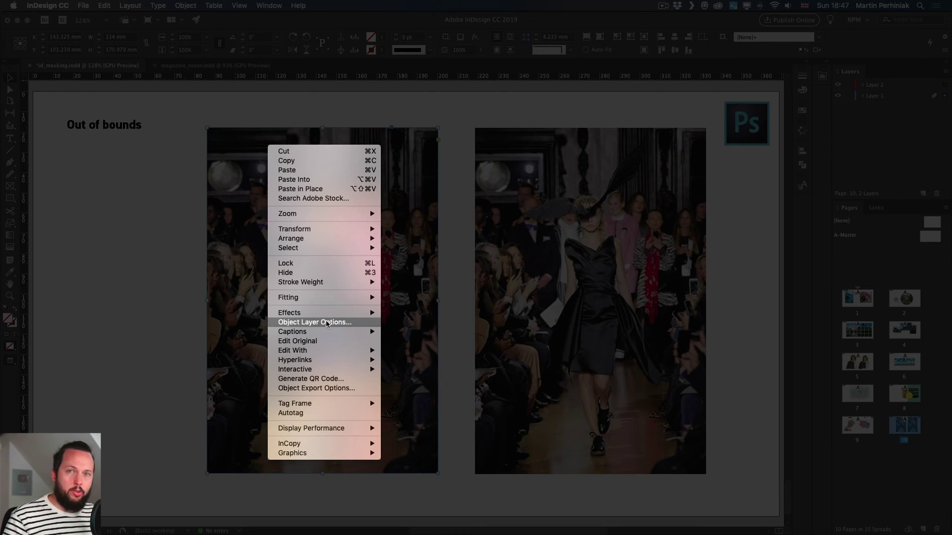
pyautogui.click(327, 323)
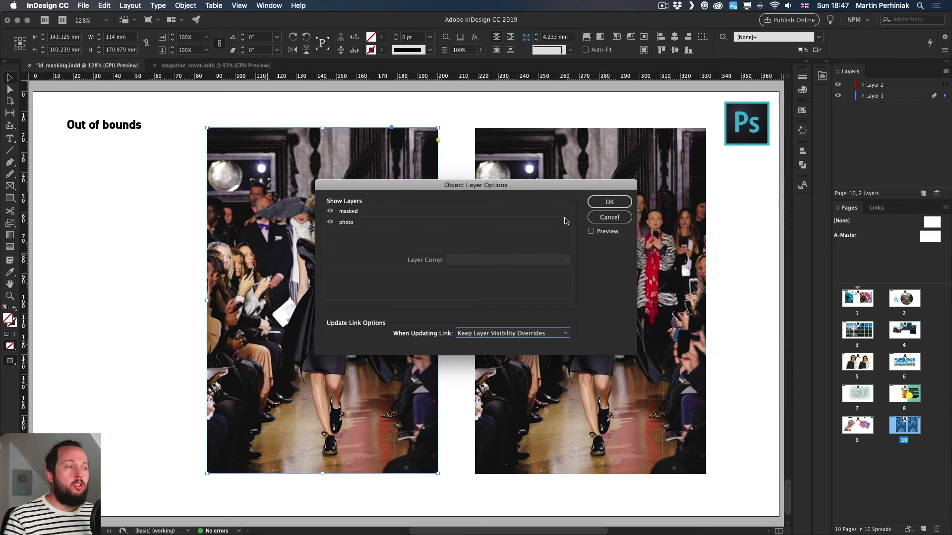
pyautogui.click(591, 231)
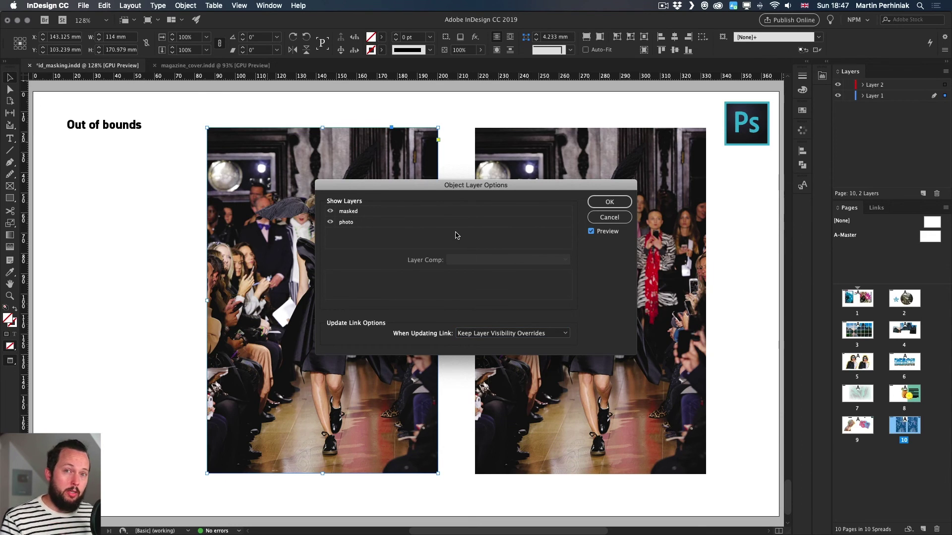
pyautogui.click(330, 224)
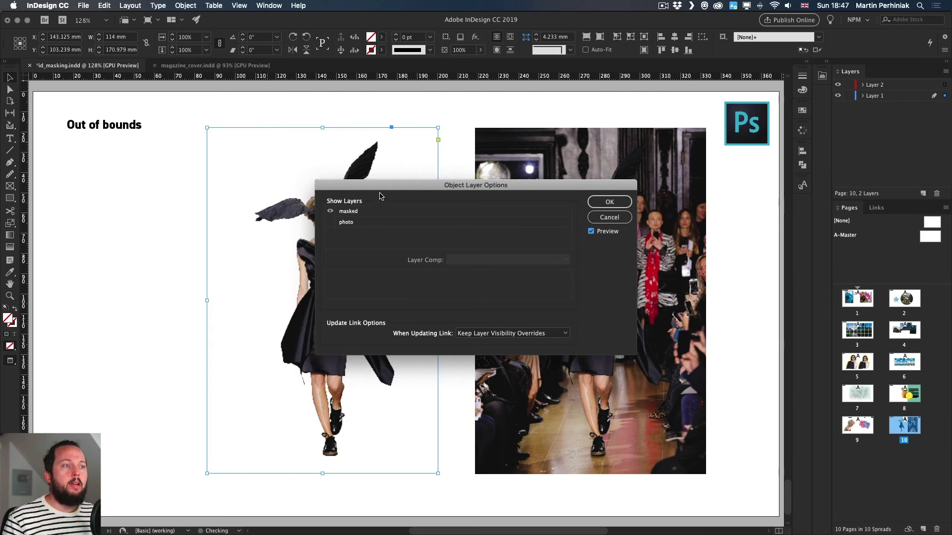
pyautogui.moveTo(380, 188); pyautogui.dragTo(565, 195)
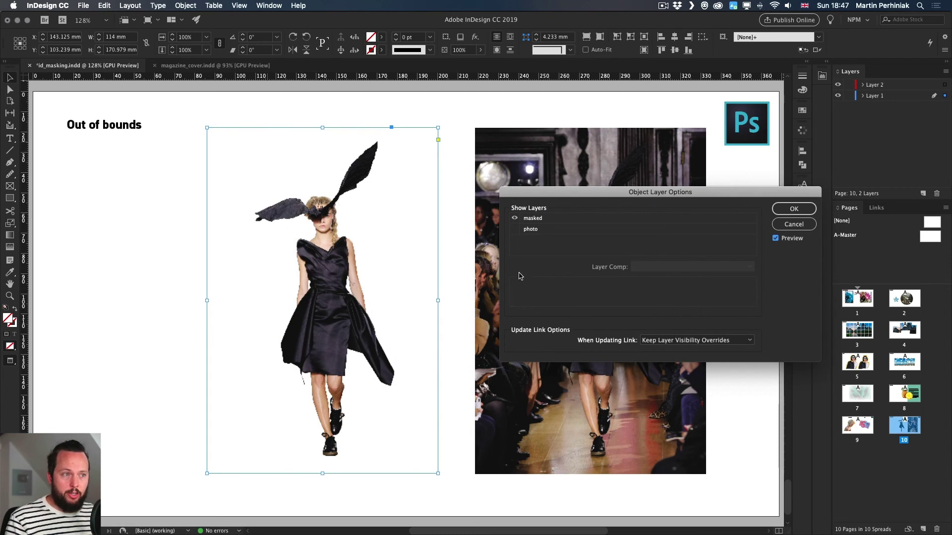
pyautogui.click(789, 210)
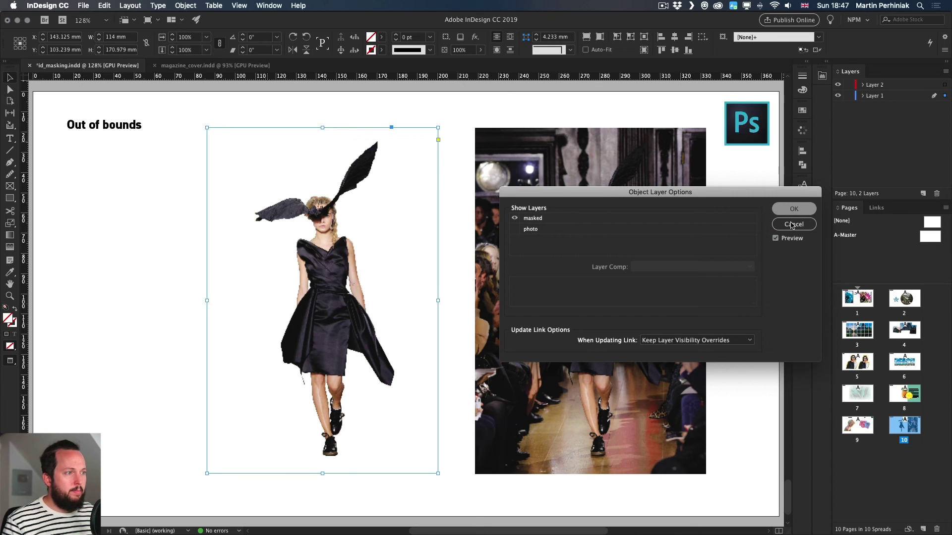
pyautogui.press('Return')
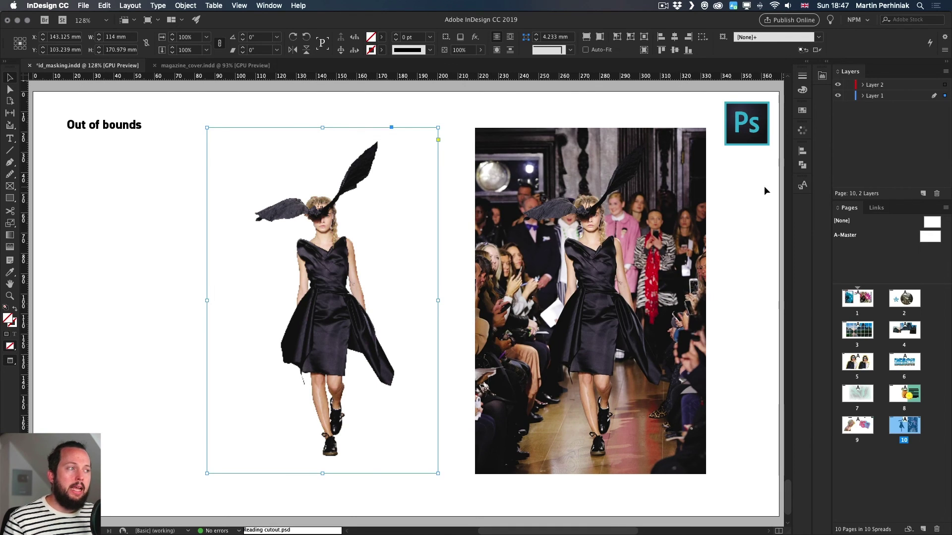
pyautogui.click(763, 186)
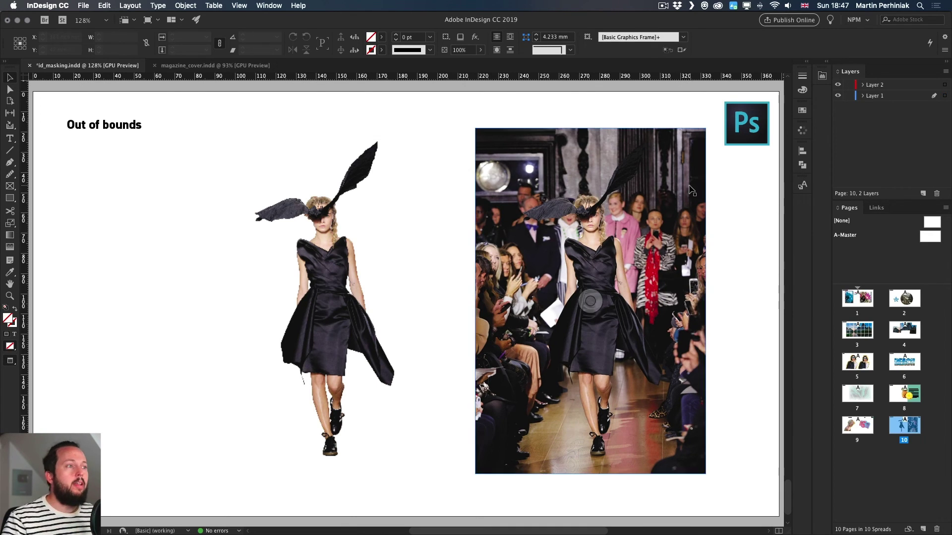
# Position the cutout and the full runway photo on top of each other so the two models coincide exactly.
pyautogui.moveTo(353, 192); pyautogui.dragTo(430, 175)
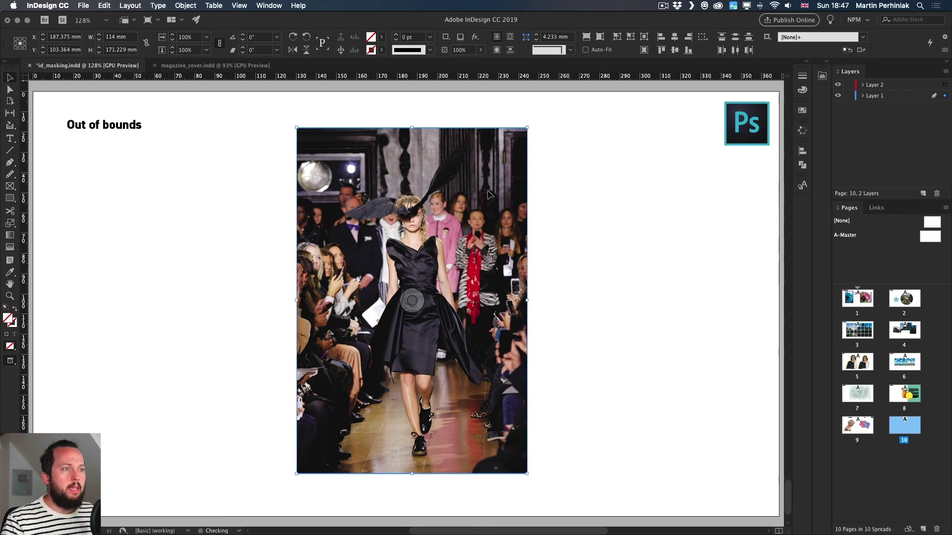
pyautogui.click(613, 214)
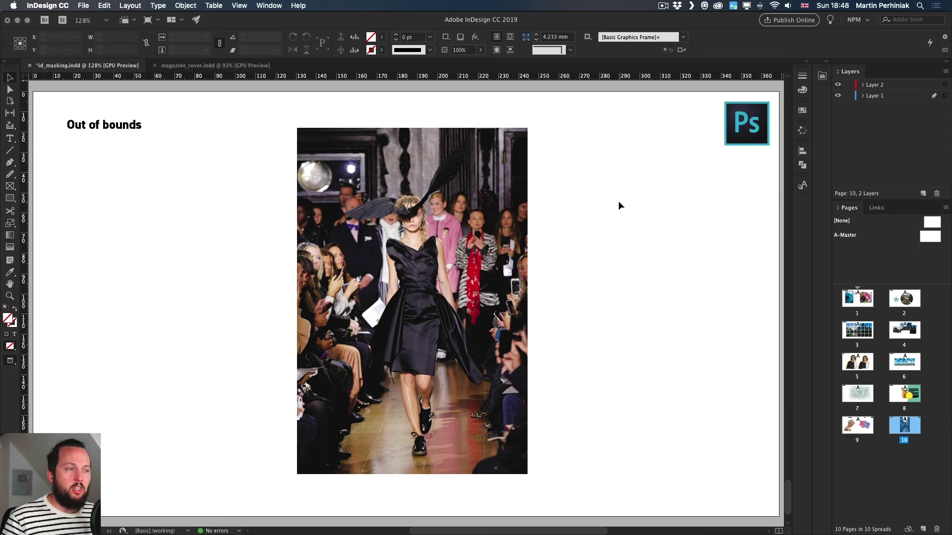
# Crop the full runway photo's frame from its upper edge down to the model's waist, leaving it about 100 mm high.
pyautogui.click(445, 203)
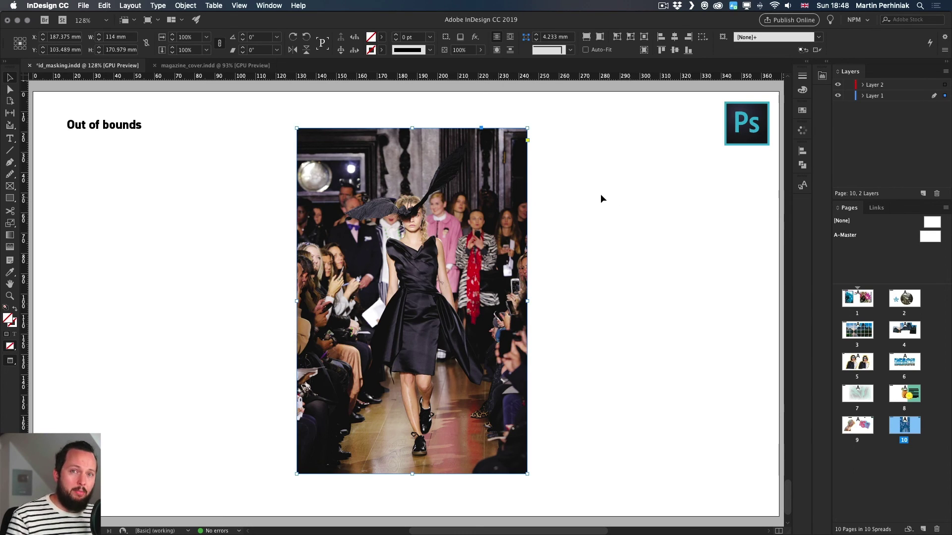
pyautogui.moveTo(412, 129); pyautogui.dragTo(417, 272)
pyautogui.click(590, 203)
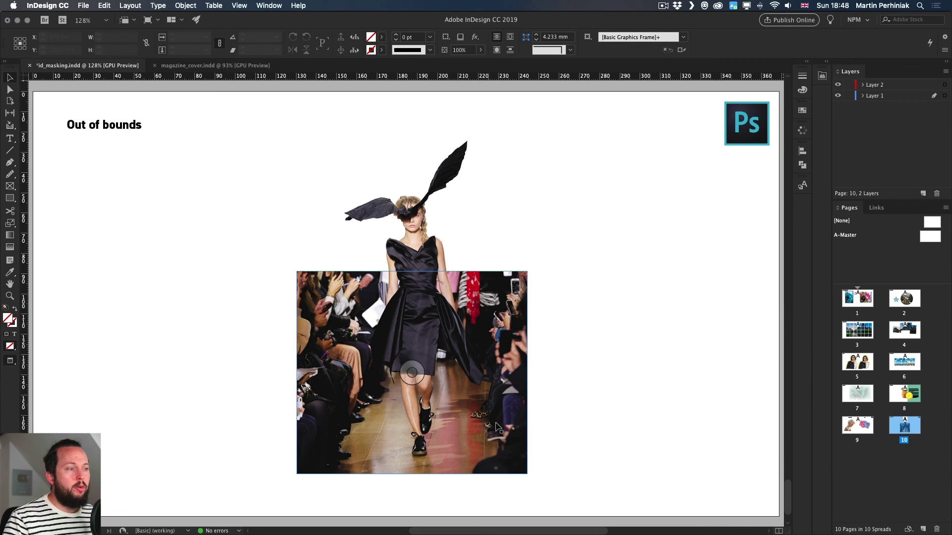
# Round all four corners of the cropped photo frame to a radius of about 6.75 mm.
pyautogui.click(519, 303)
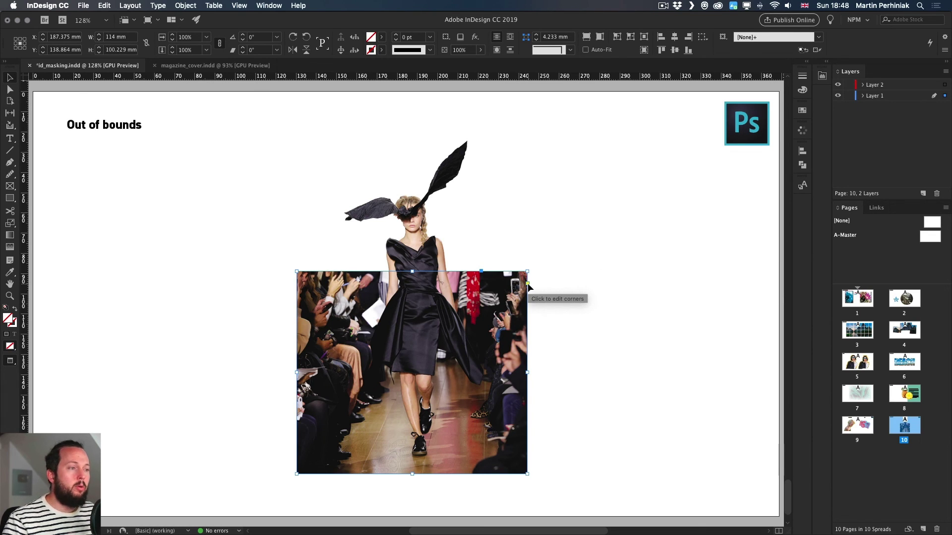
pyautogui.click(527, 283)
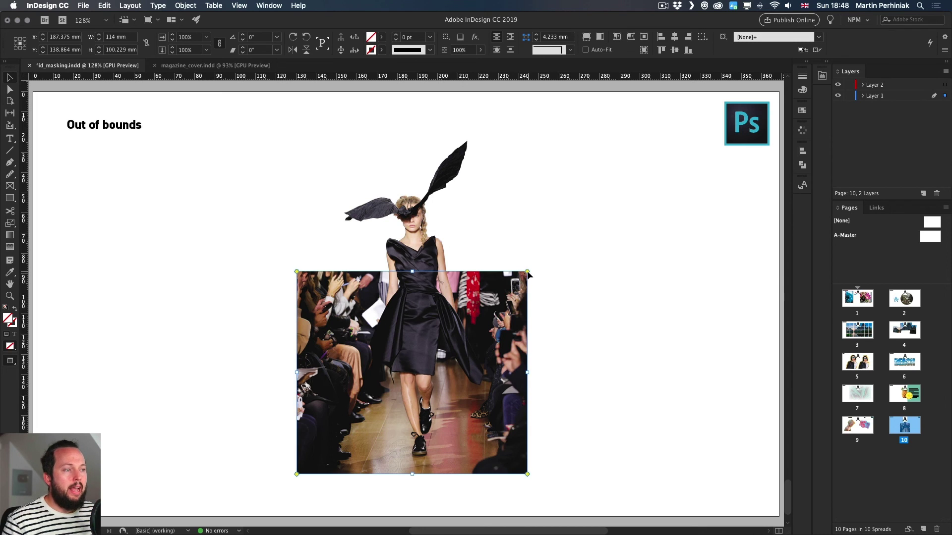
pyautogui.moveTo(527, 273); pyautogui.dragTo(487, 277)
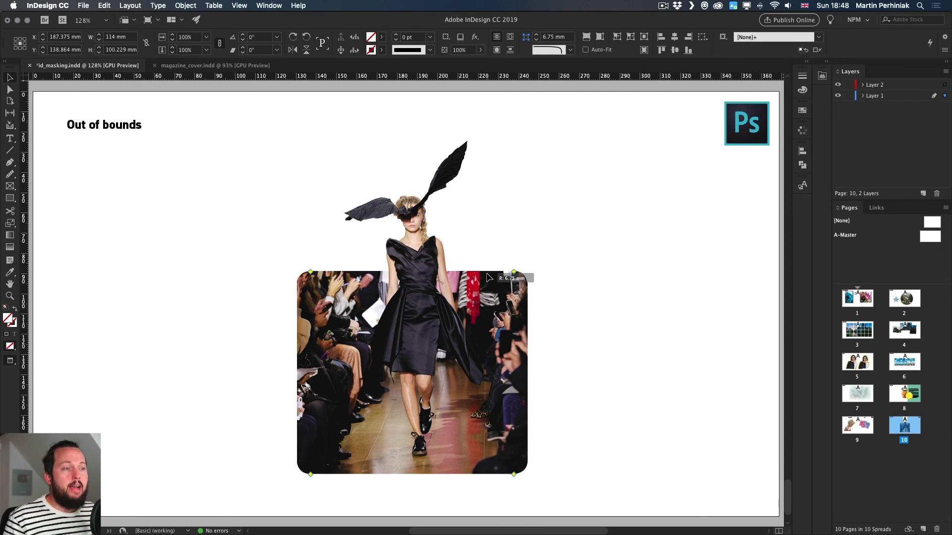
pyautogui.moveTo(487, 277); pyautogui.dragTo(493, 276)
# Undo the corner rounding and the cropping of the runway photo's frame, and deselect it.
pyautogui.press('super+z')
pyautogui.press('super+z')
pyautogui.press('super+z')
pyautogui.press('super+z')
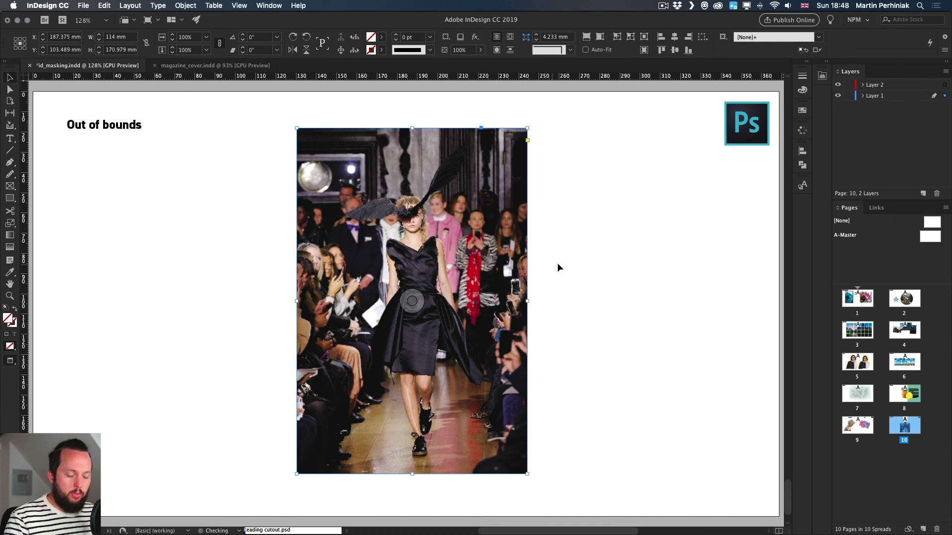
pyautogui.click(623, 270)
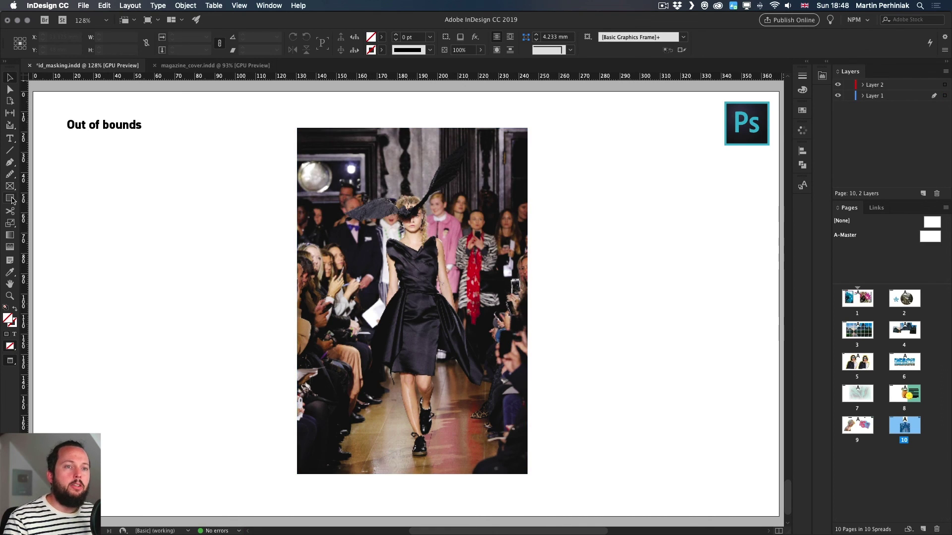
# Draw a circular ellipse frame about 84.5 mm in diameter over the model's dress and upper legs.
pyautogui.moveTo(10, 187); pyautogui.dragTo(70, 208)
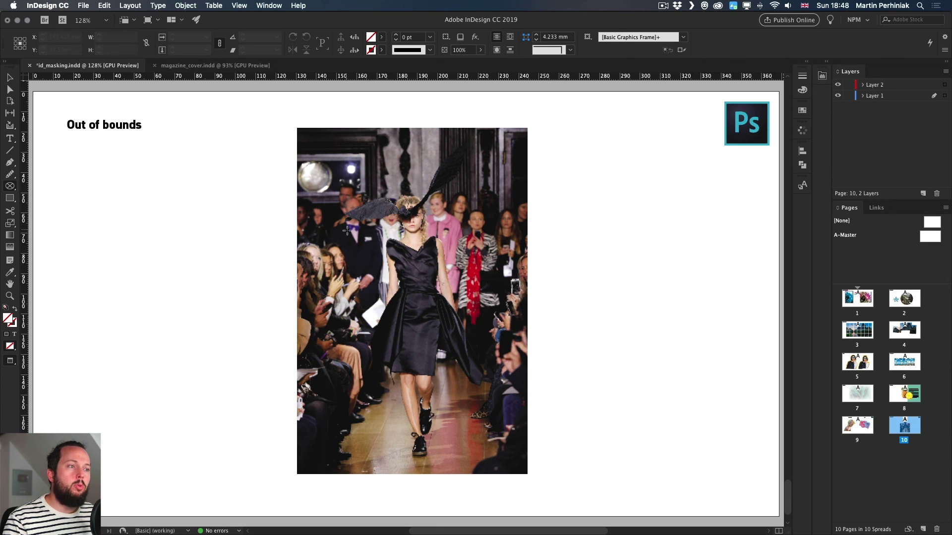
pyautogui.moveTo(335, 231)
pyautogui.mouseDown()
pyautogui.moveTo(483, 341)
pyautogui.moveTo(528, 403)
pyautogui.moveTo(514, 405)
pyautogui.mouseUp()
pyautogui.press('v')
# Cut the full runway photo and paste it into the circular frame, checking the frame edges in normal view before returning to preview.
pyautogui.click(509, 169)
pyautogui.press('super+x')
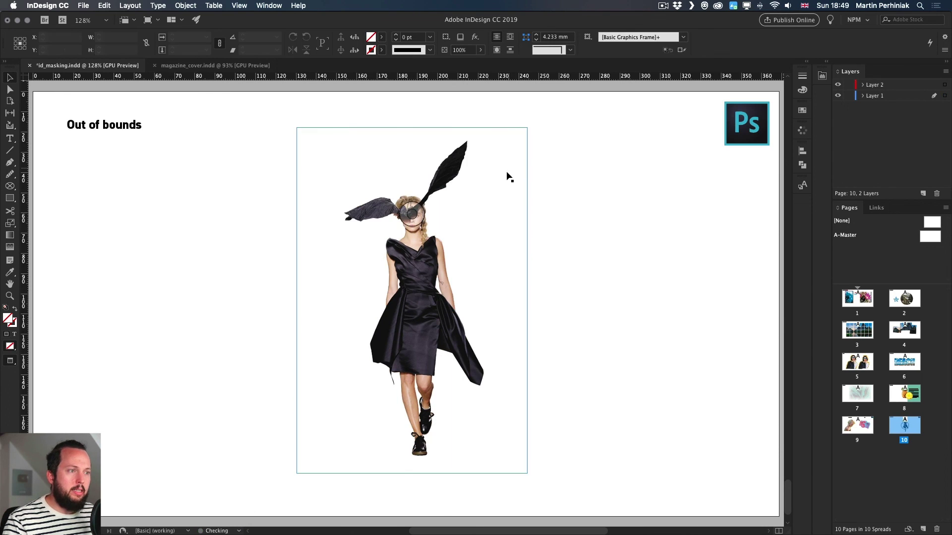
pyautogui.click(480, 276)
pyautogui.press('w')
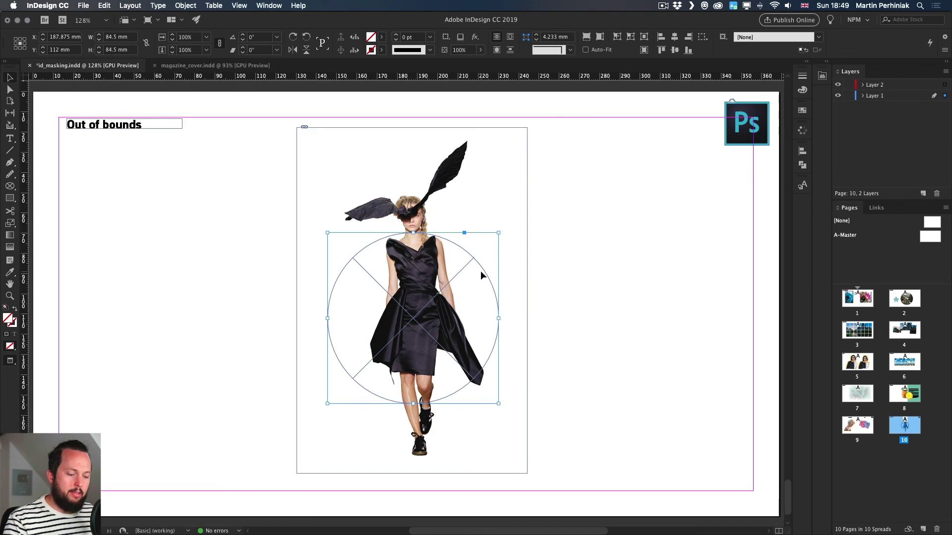
pyautogui.press('super+alt+v')
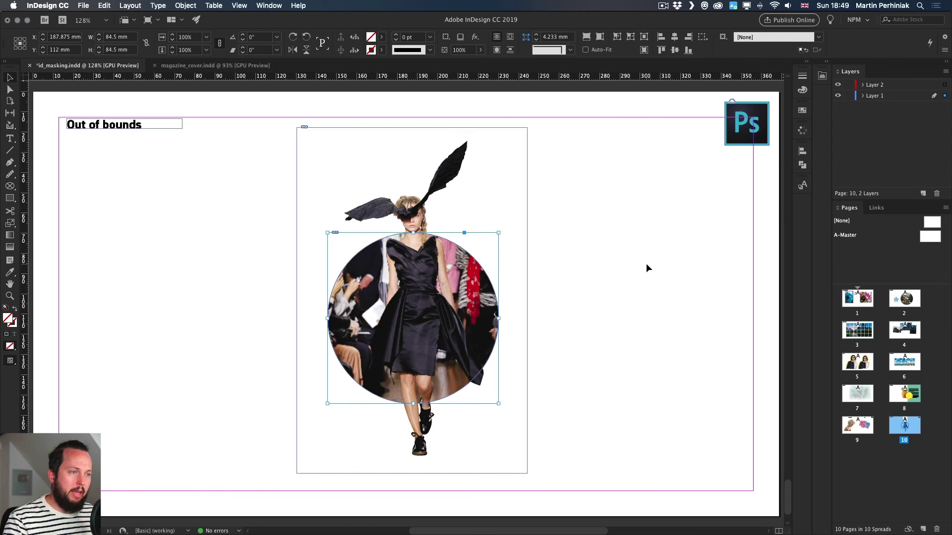
pyautogui.click(604, 207)
pyautogui.press('w')
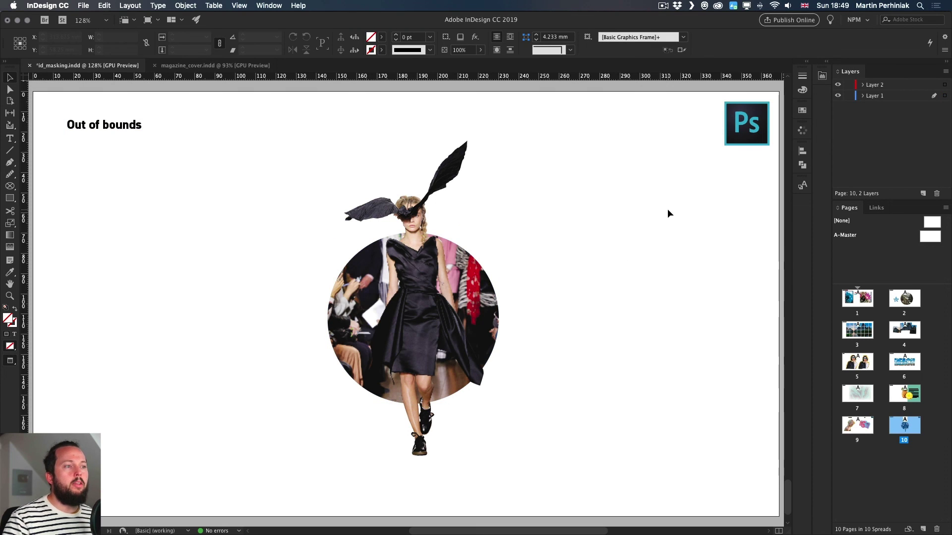